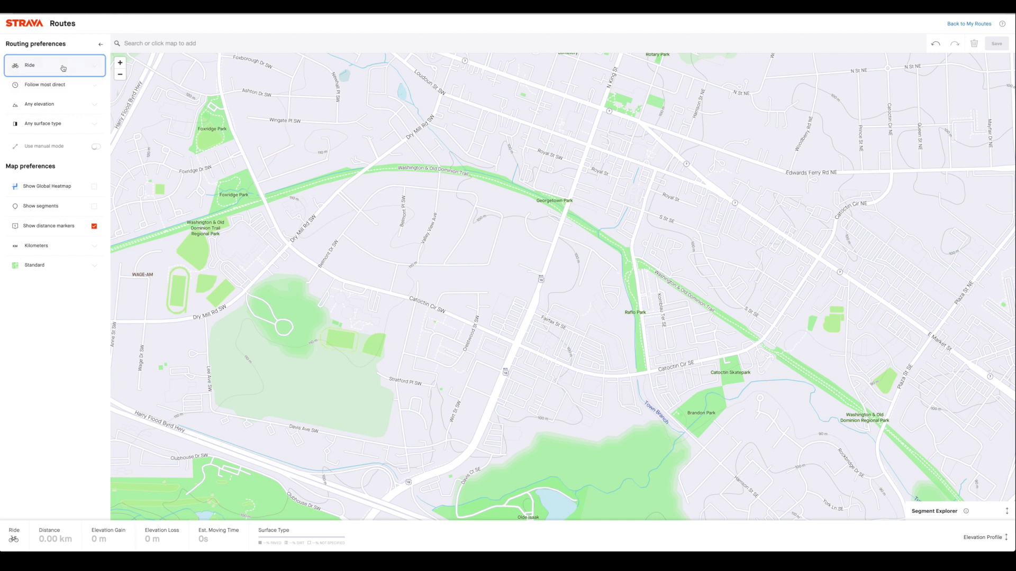
# Plot a loop ride from Raflo Park along the Washington & Old Dominion Trail, Dry Mill Rd SW and Catoctin Cir, returning on the trail
pyautogui.click(101, 44)
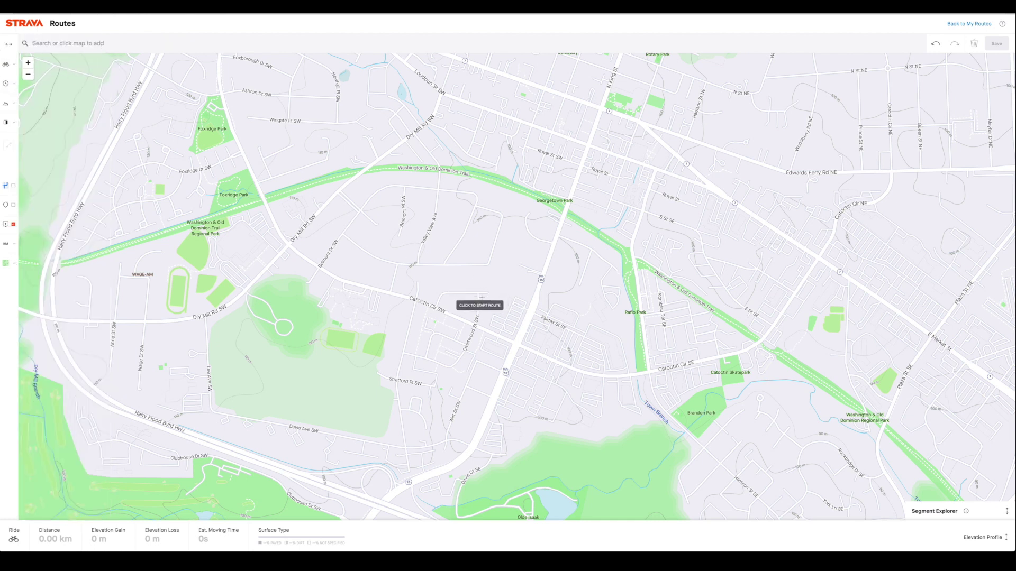
pyautogui.moveTo(603, 337); pyautogui.dragTo(578, 297)
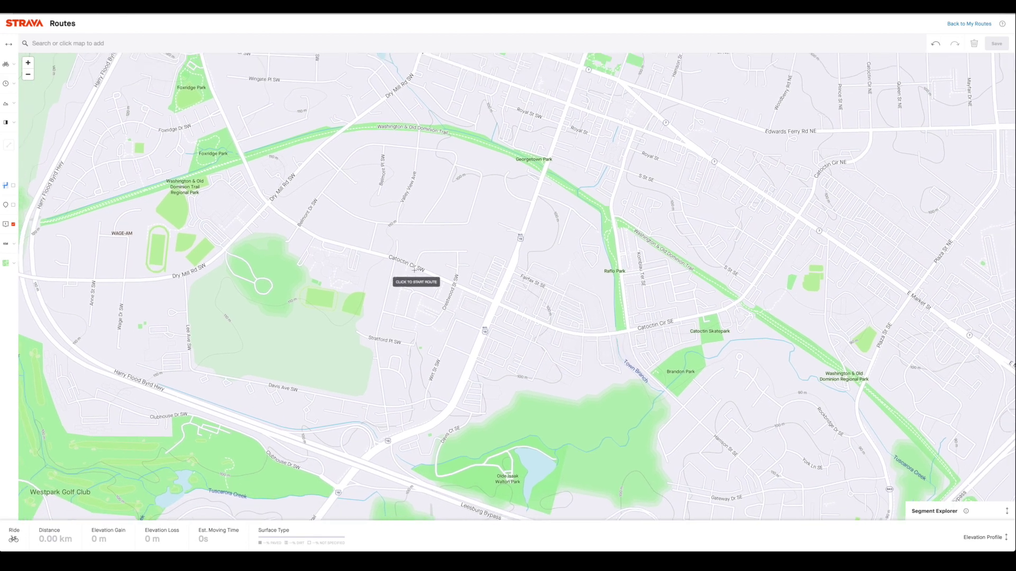
pyautogui.moveTo(414, 231); pyautogui.dragTo(464, 259)
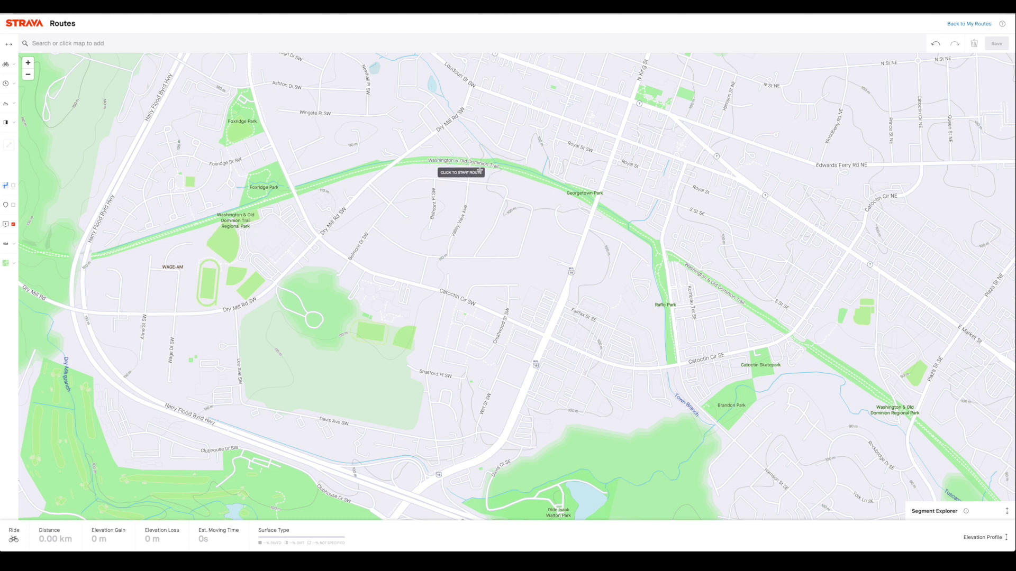
pyautogui.click(660, 255)
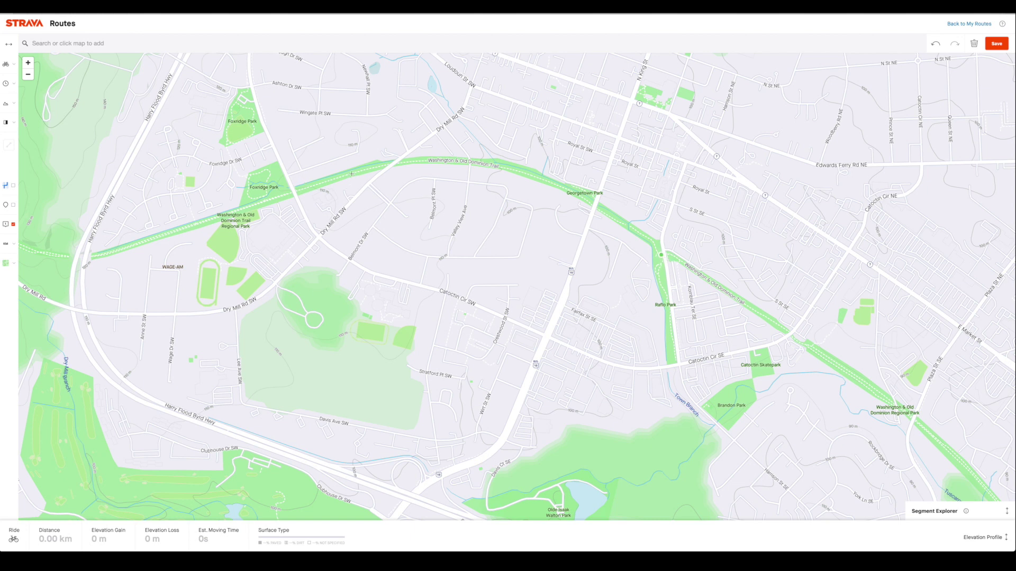
pyautogui.click(393, 163)
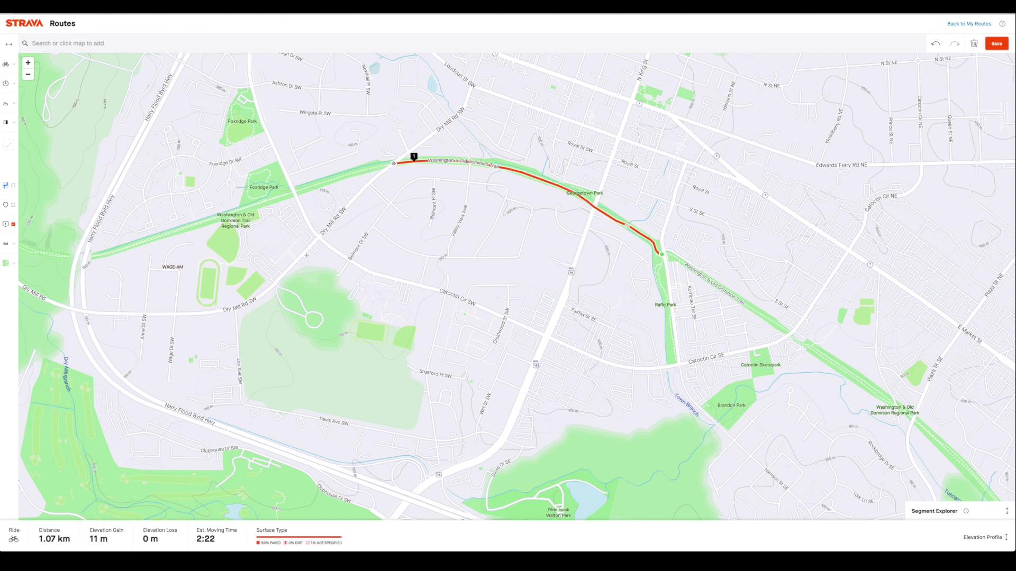
pyautogui.click(318, 236)
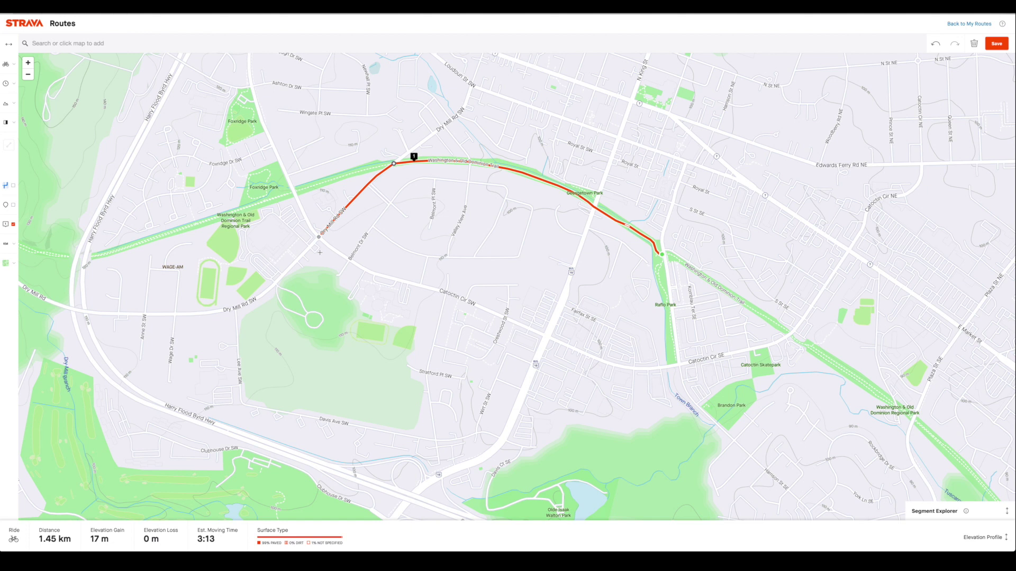
pyautogui.click(545, 335)
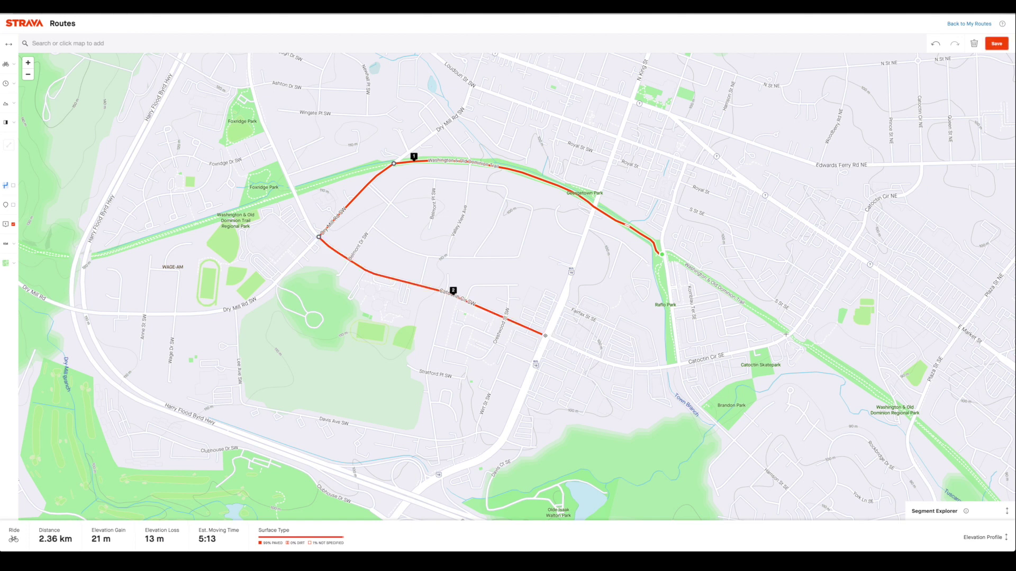
pyautogui.click(788, 331)
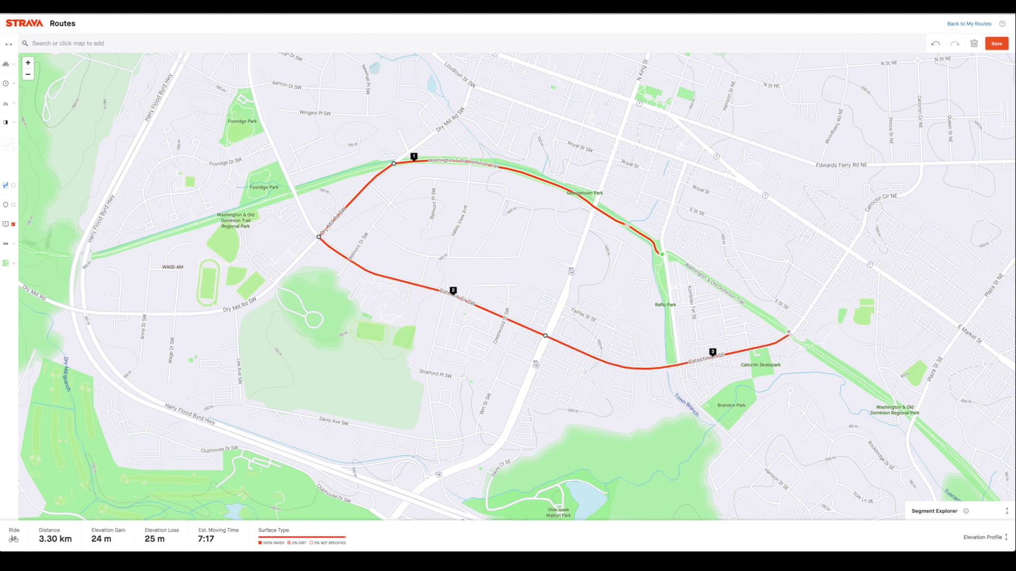
pyautogui.click(668, 253)
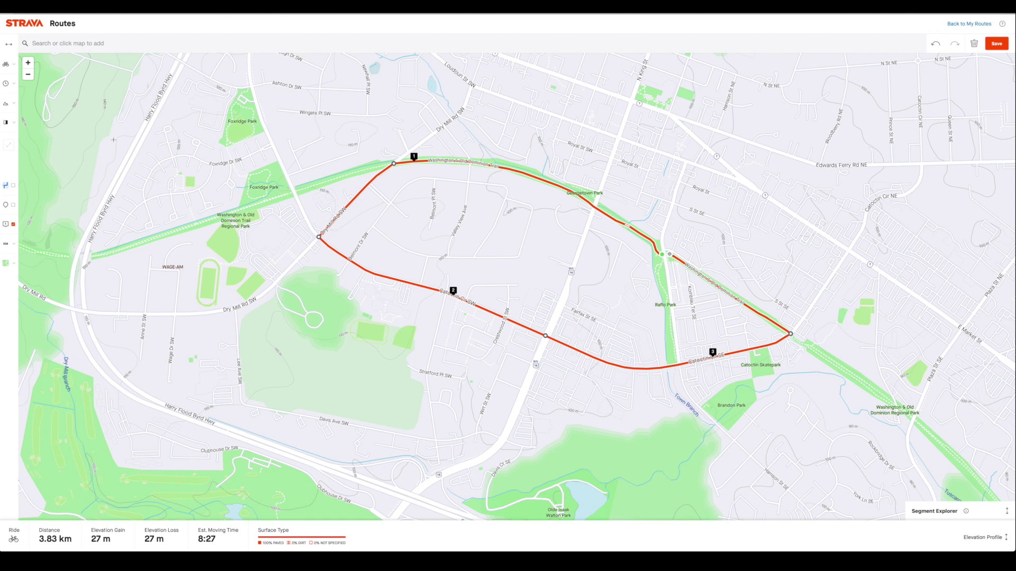
# Set the loop's routing preference to Follow most popular and inspect the rerouted stretch along Catoctin Cir SE
pyautogui.click(8, 44)
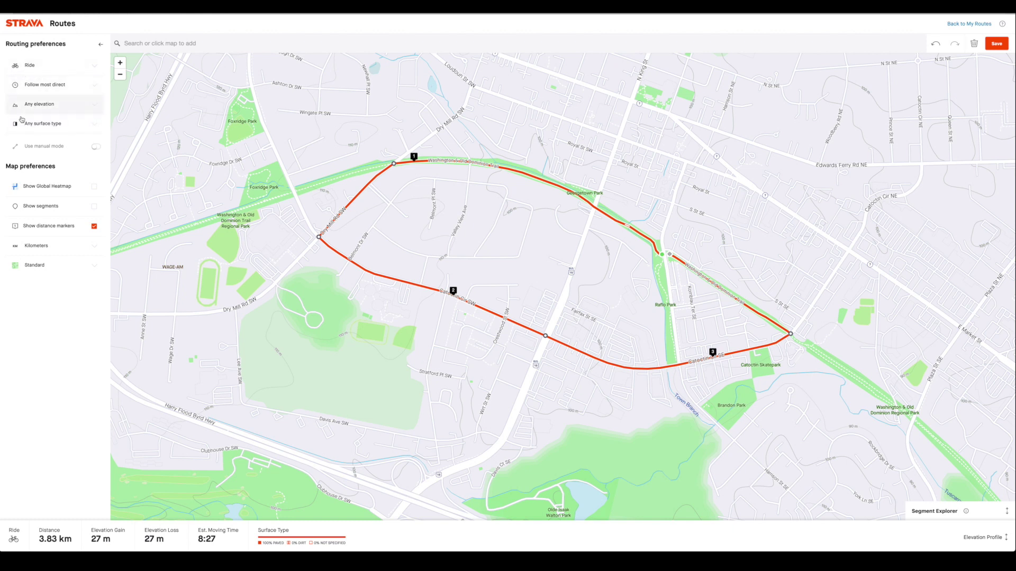
pyautogui.click(60, 90)
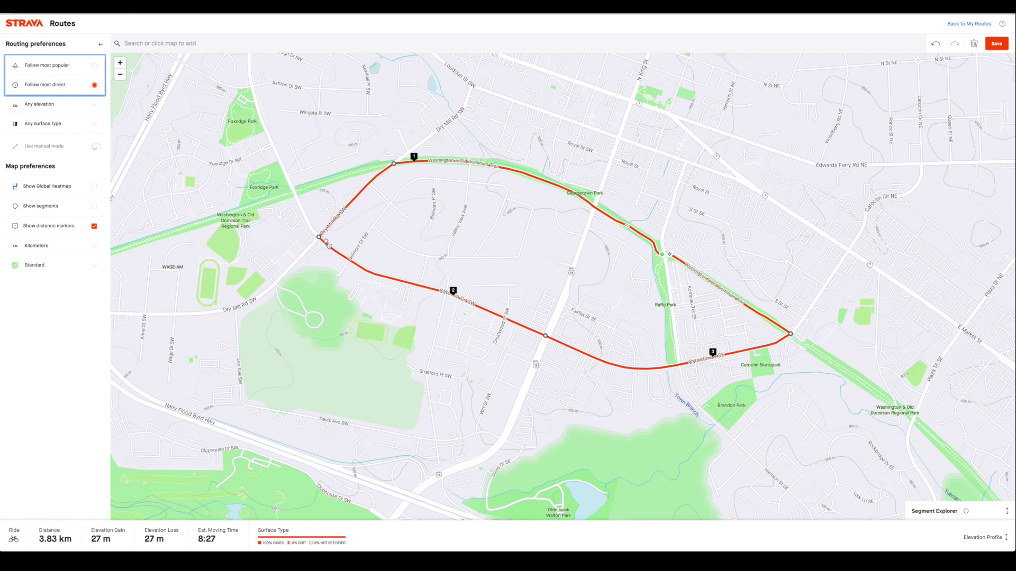
pyautogui.click(51, 69)
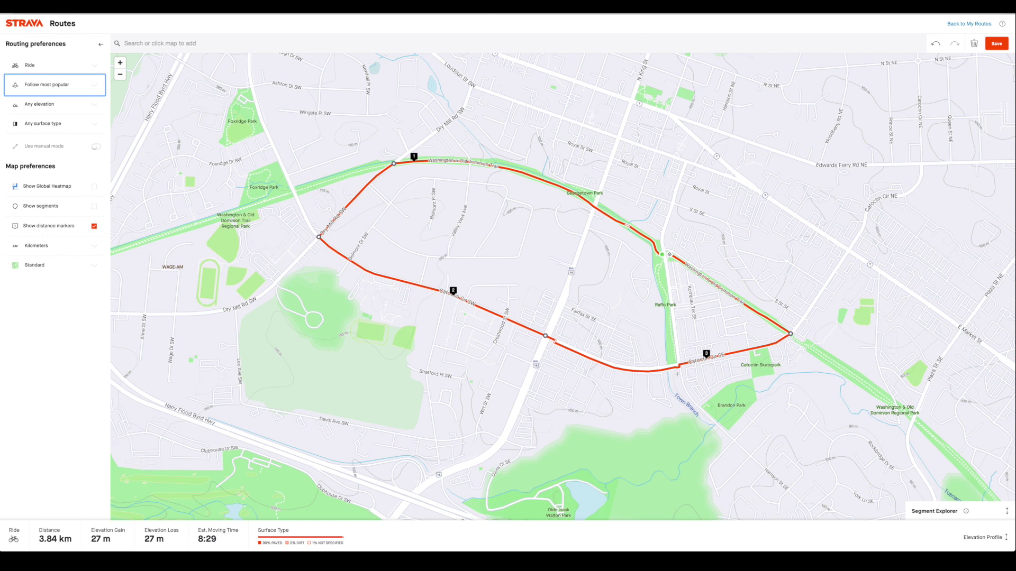
pyautogui.scroll(3, 684, 371)
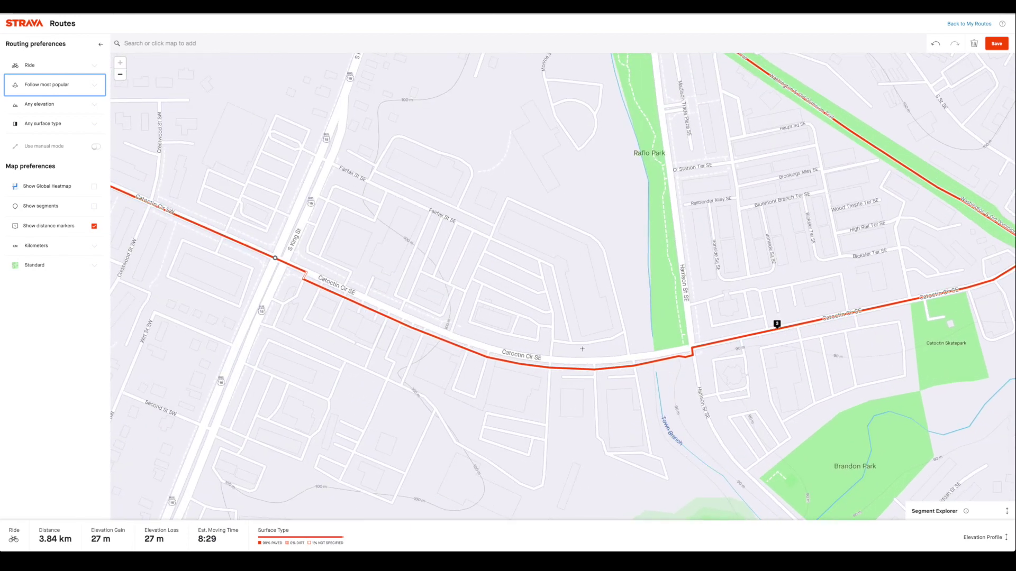
pyautogui.moveTo(412, 290); pyautogui.dragTo(452, 311)
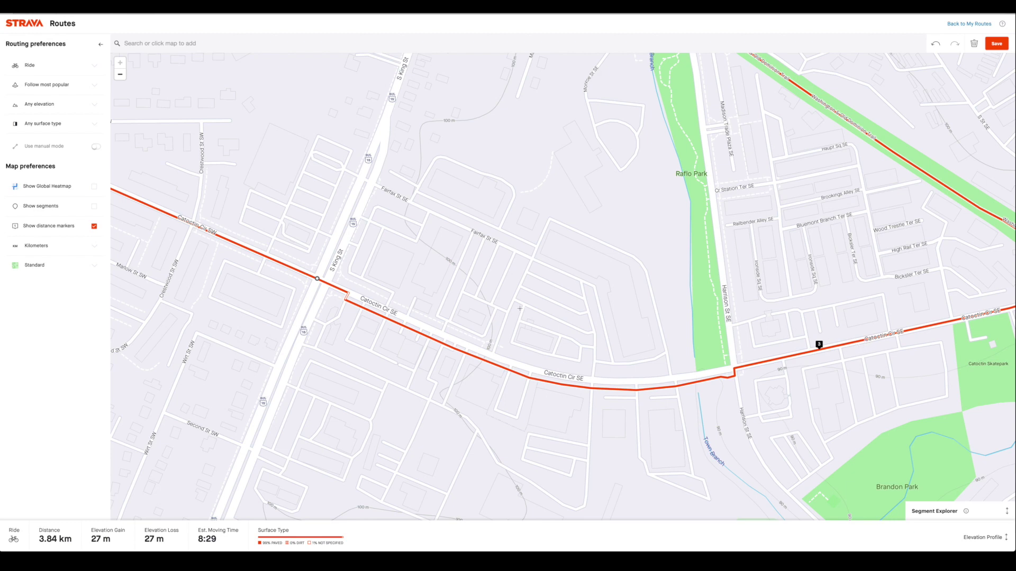
pyautogui.scroll(-3, 518, 309)
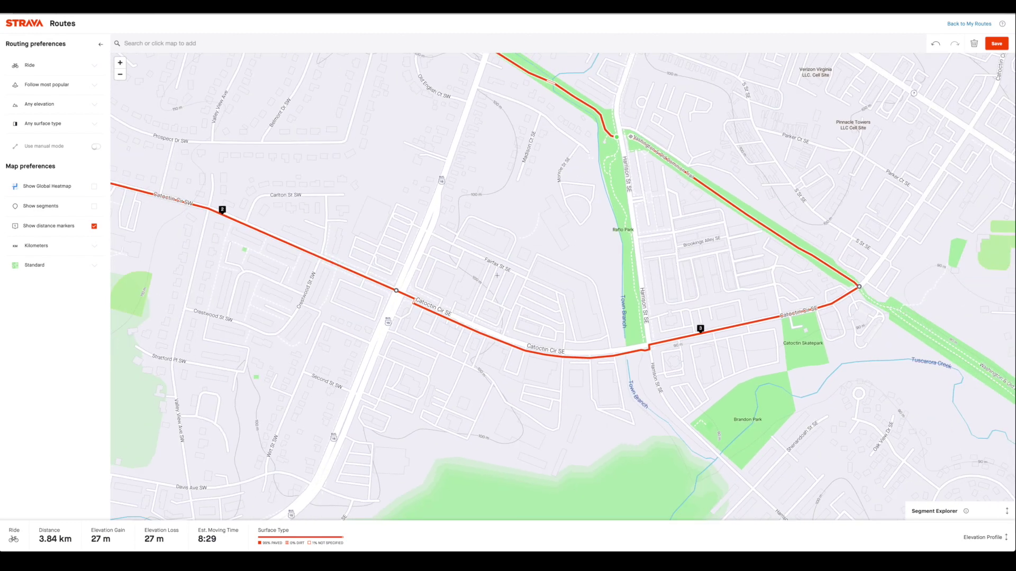
pyautogui.moveTo(499, 279); pyautogui.dragTo(517, 334)
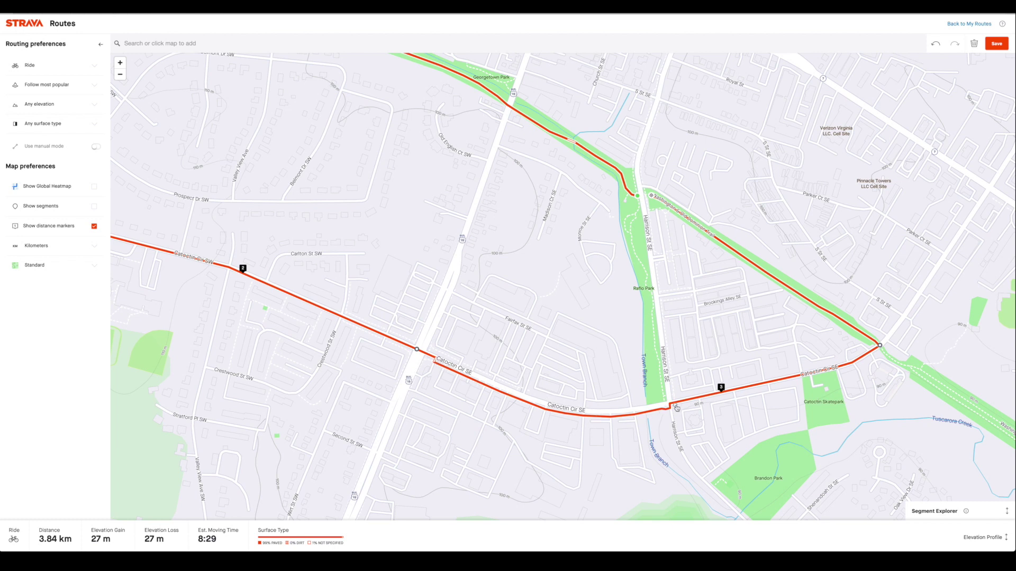
# Set the routing preference to Follow most direct and compare the path along Catoctin Cir SE
pyautogui.click(42, 86)
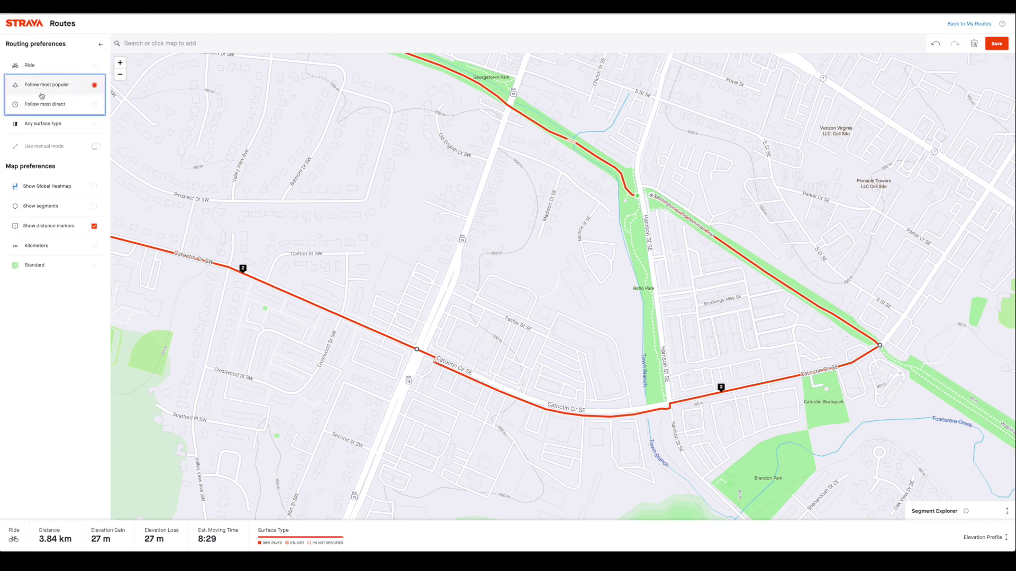
pyautogui.click(46, 105)
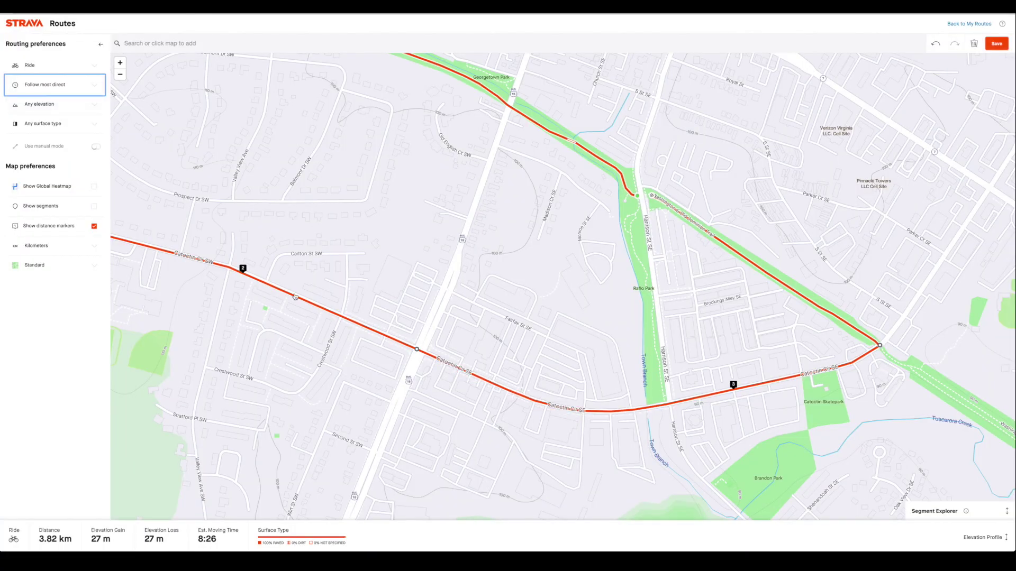
pyautogui.moveTo(383, 280); pyautogui.dragTo(451, 312)
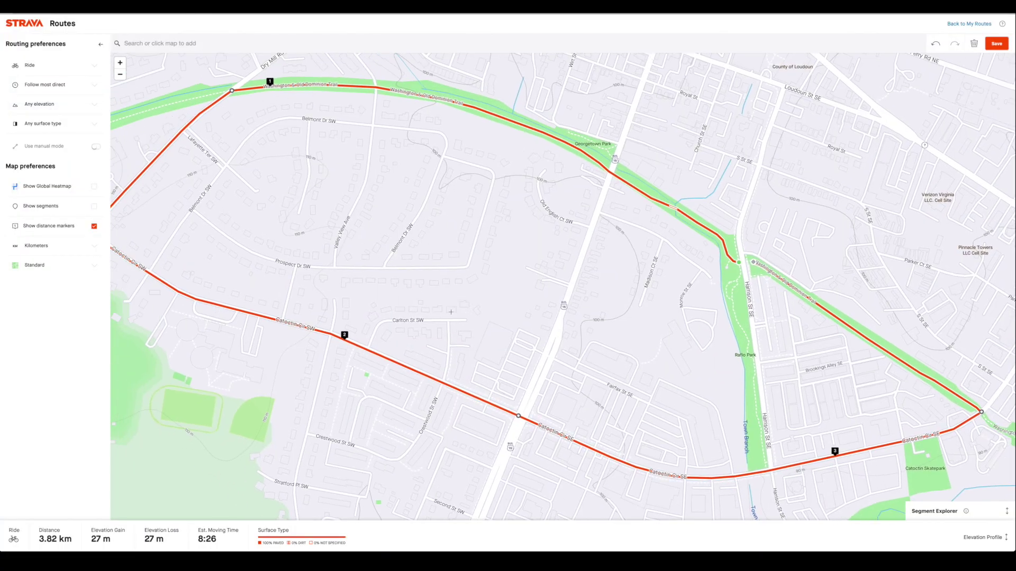
pyautogui.moveTo(587, 344); pyautogui.dragTo(579, 303)
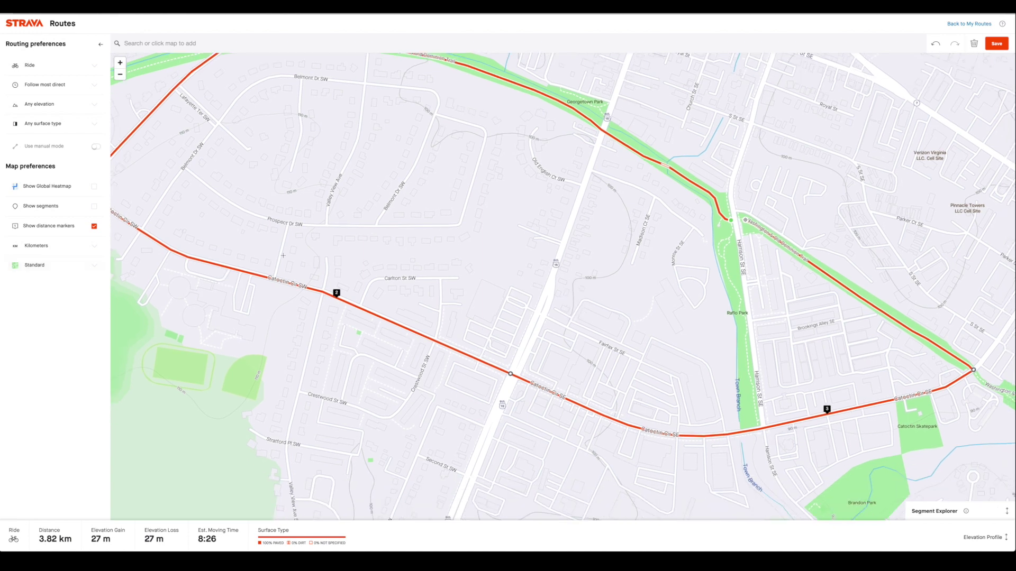
# Return the routing preference to Follow most popular and review the whole loop
pyautogui.click(66, 85)
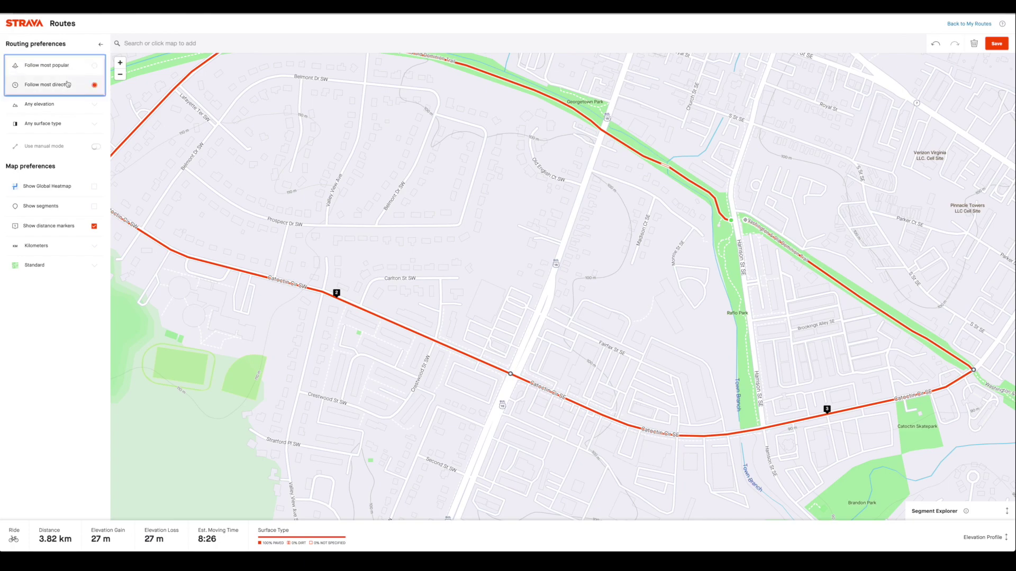
pyautogui.click(64, 72)
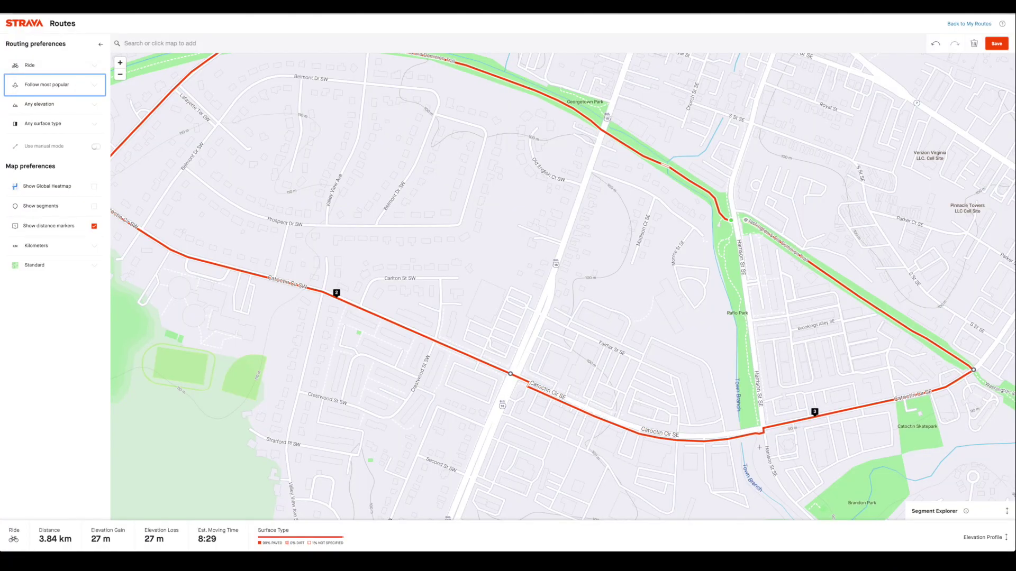
pyautogui.moveTo(521, 340); pyautogui.dragTo(530, 343)
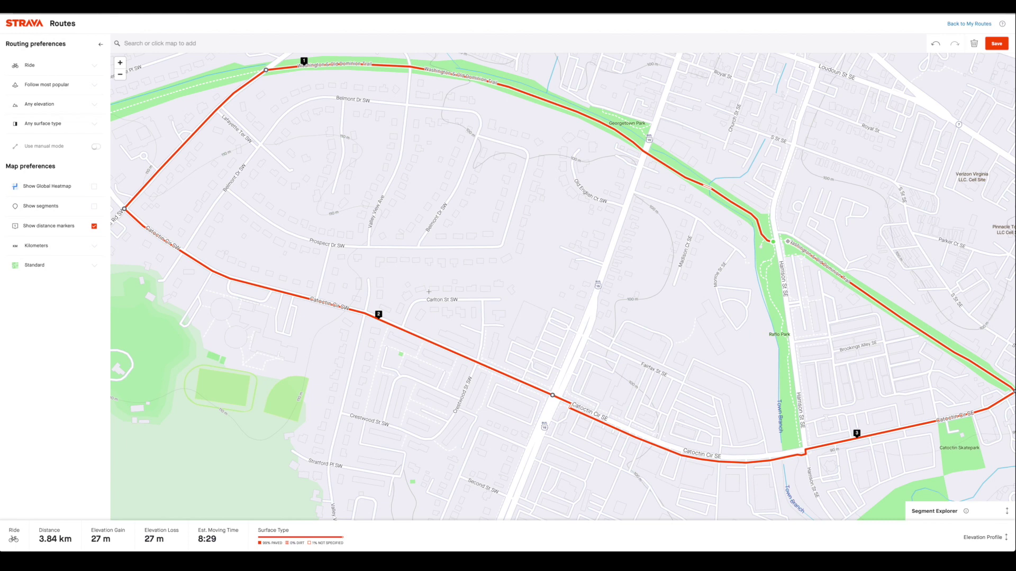
pyautogui.scroll(-2, 429, 292)
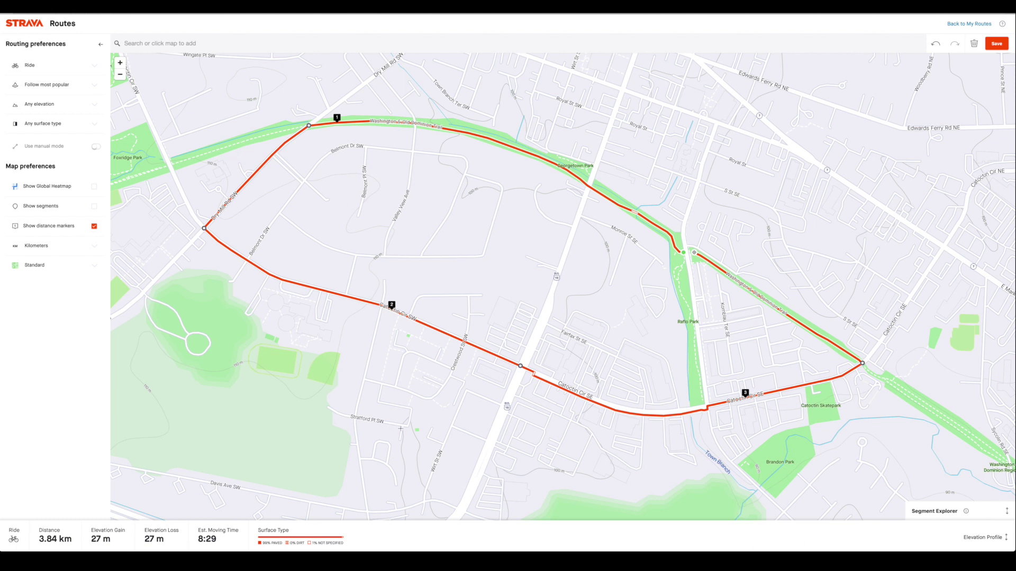
pyautogui.scroll(-3, 193, 201)
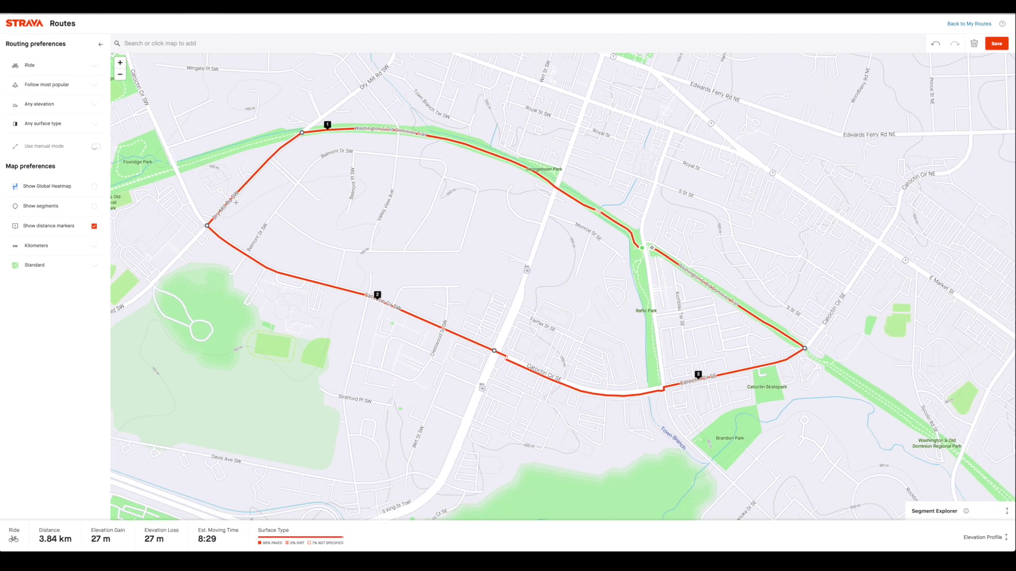
pyautogui.moveTo(318, 201); pyautogui.dragTo(391, 268)
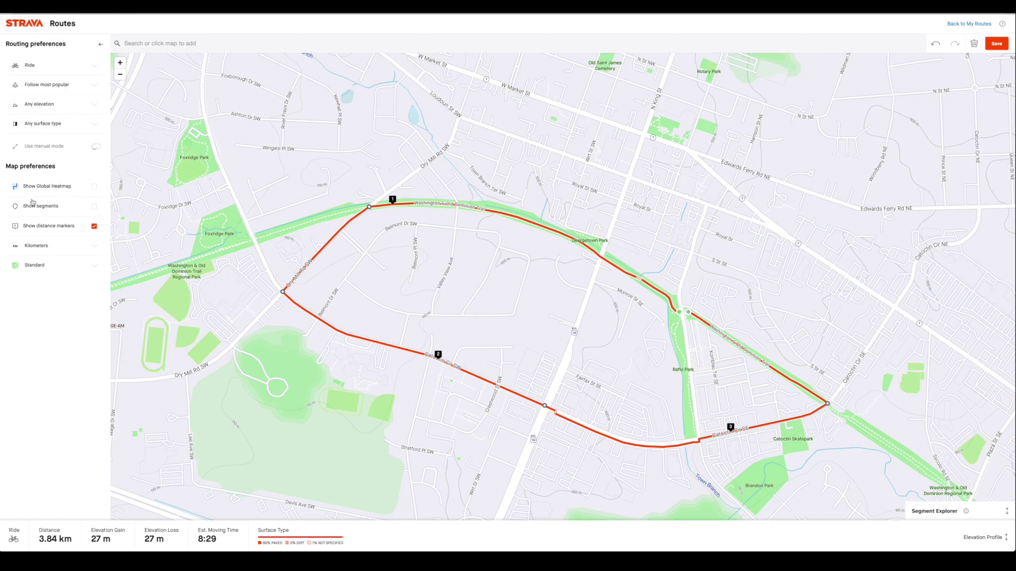
# Show the Global Heatmap and compare its busiest roads with the loop around Leesburg and on Catoctin Cir
pyautogui.click(94, 186)
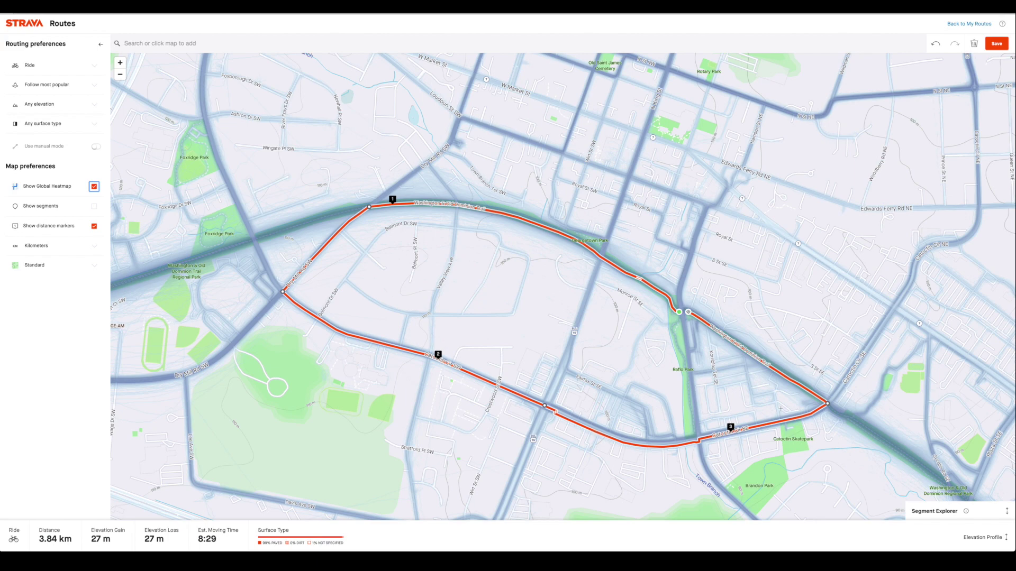
pyautogui.scroll(-5, 658, 360)
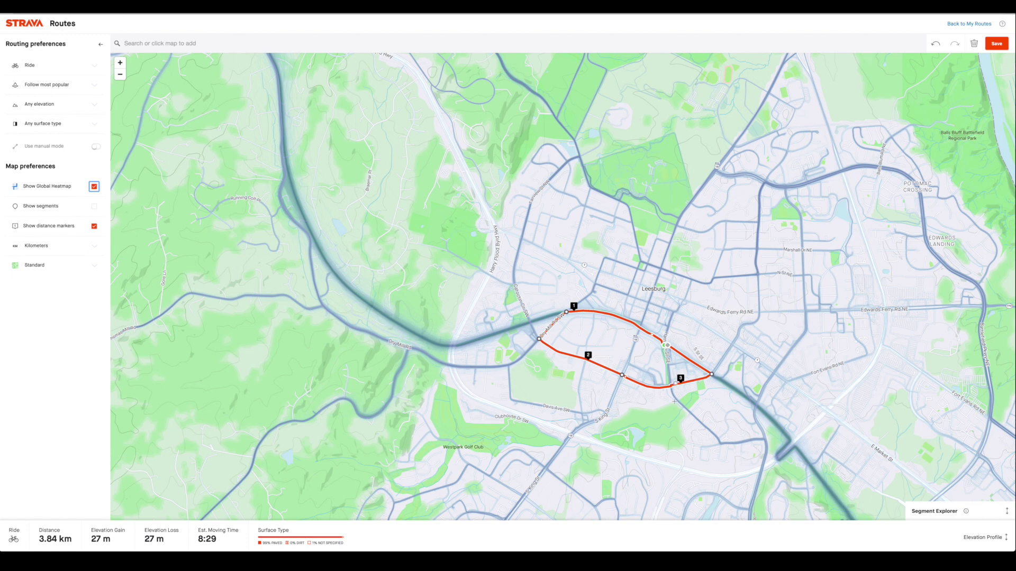
pyautogui.scroll(5, 628, 370)
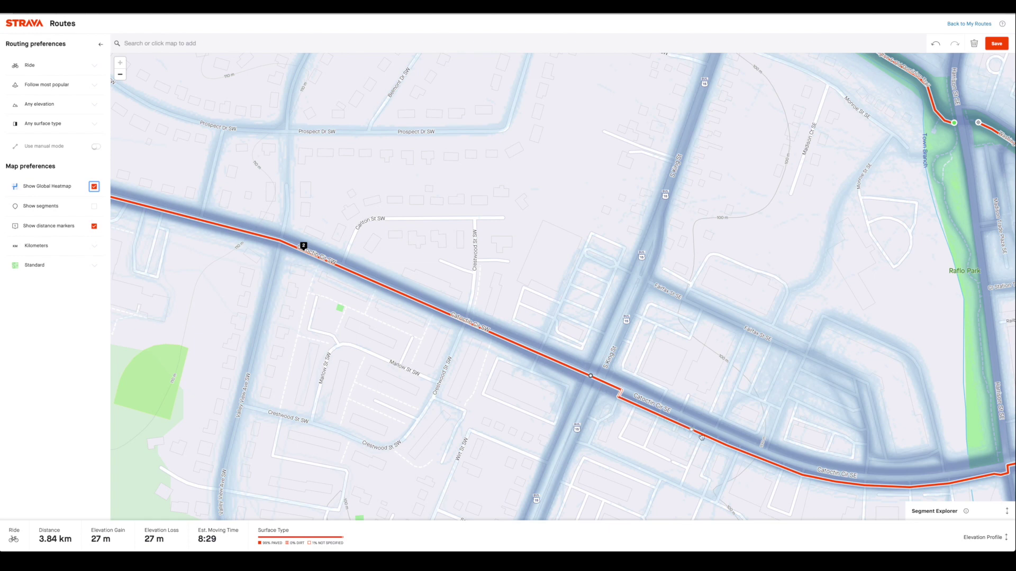
pyautogui.scroll(-2, 783, 458)
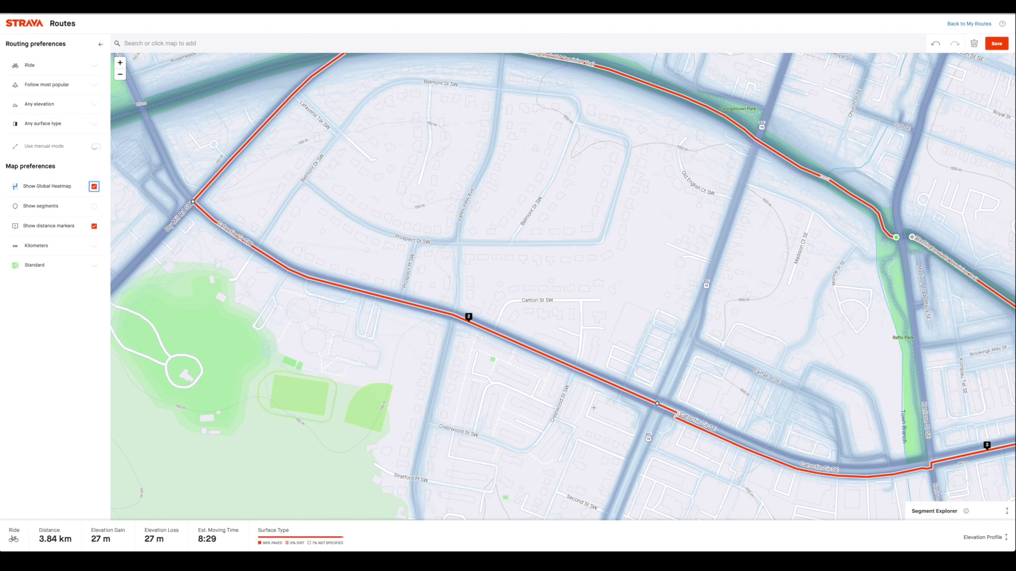
pyautogui.click(45, 85)
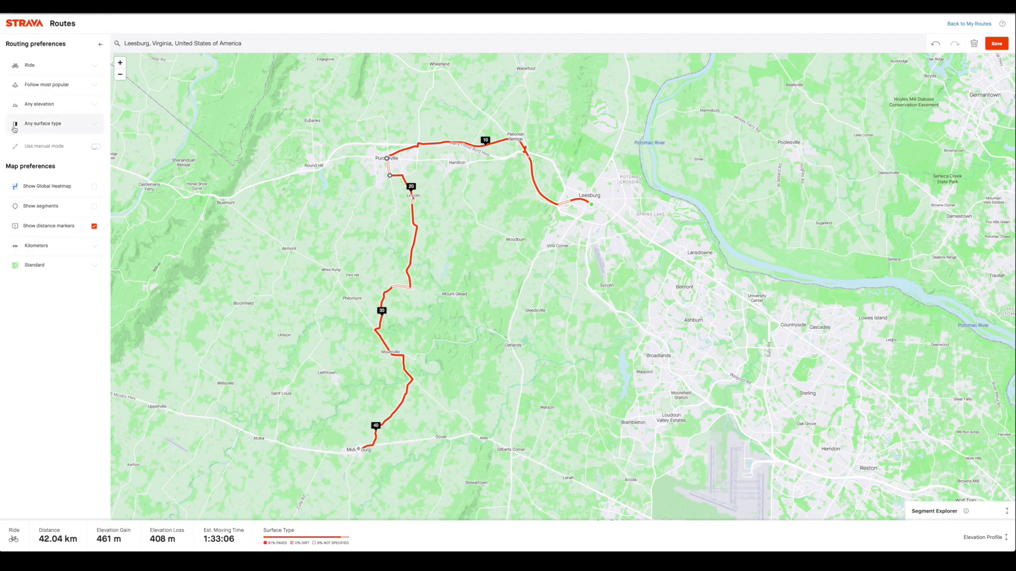
# Reroute the ride from Leesburg to Middleburg with Prefer dirt surfaces, and set the surface preference back to Any surface type
pyautogui.click(74, 129)
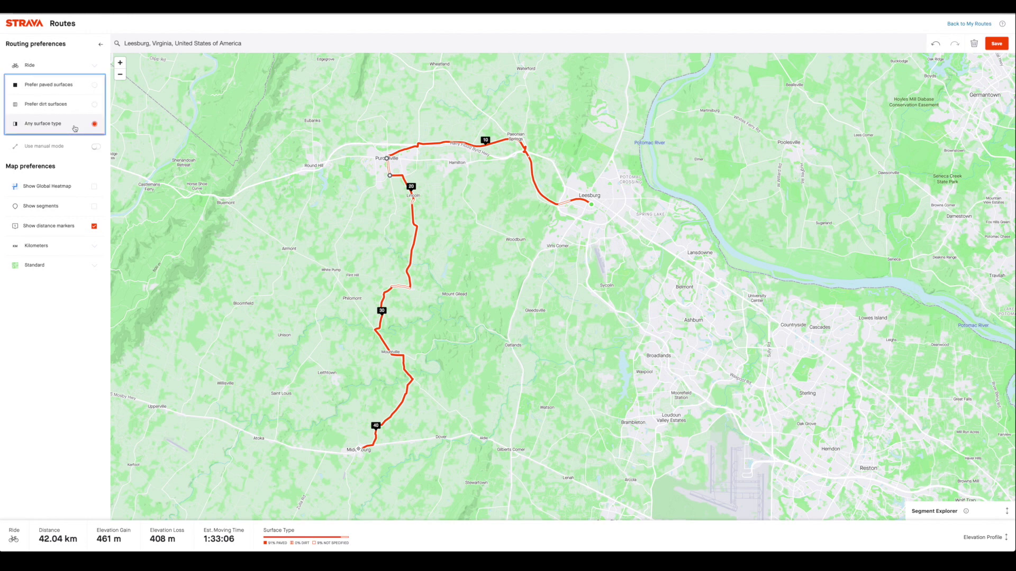
pyautogui.click(43, 106)
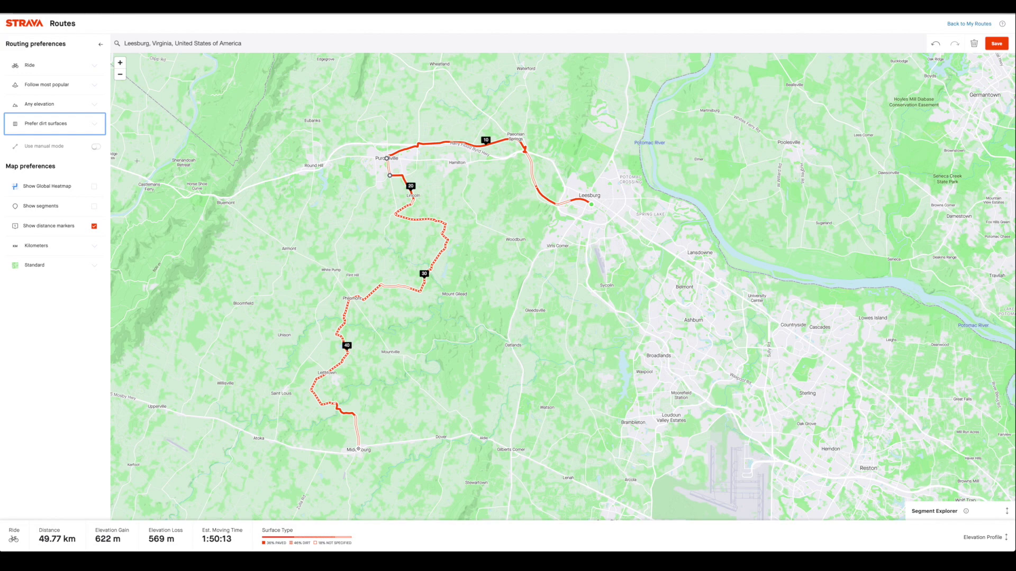
pyautogui.click(73, 127)
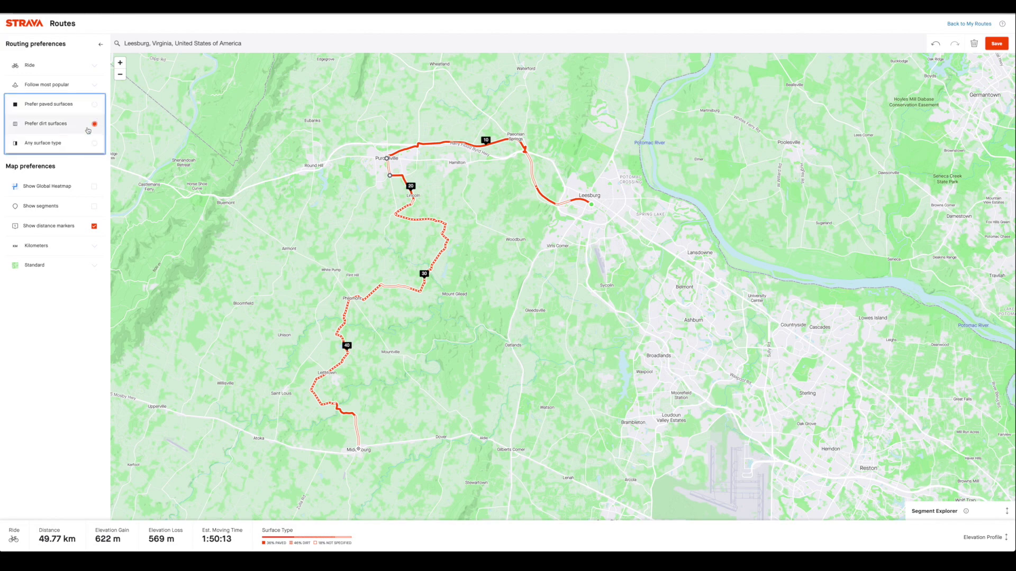
pyautogui.click(67, 105)
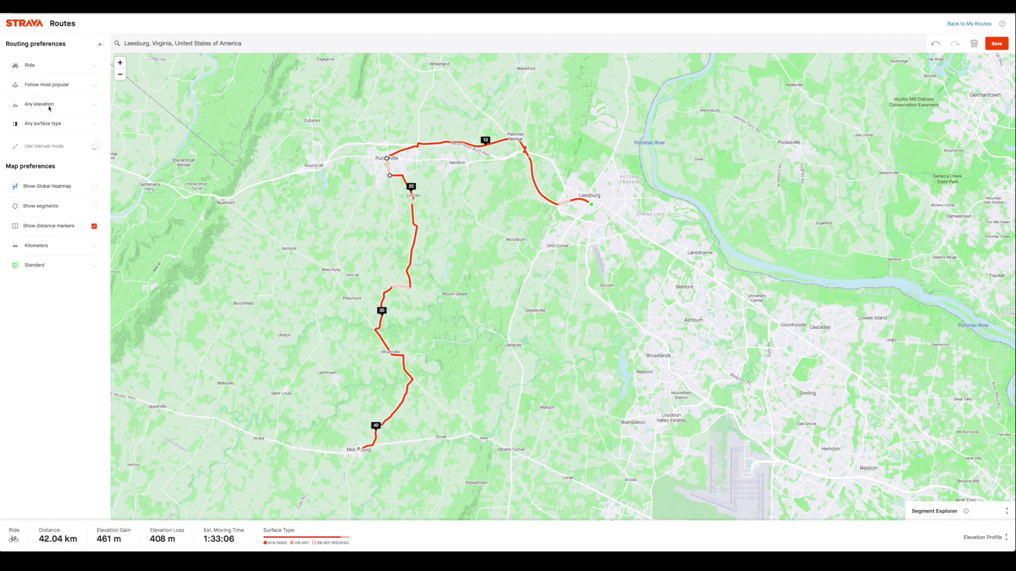
# Reroute the Leesburg to Middleburg ride with the routing preference Follow most direct
pyautogui.click(62, 88)
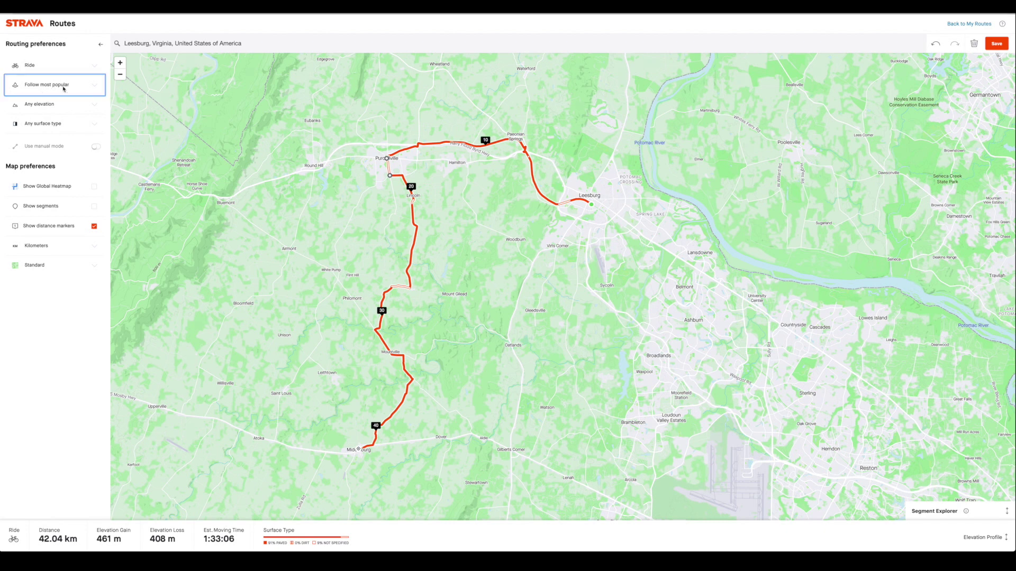
pyautogui.click(84, 90)
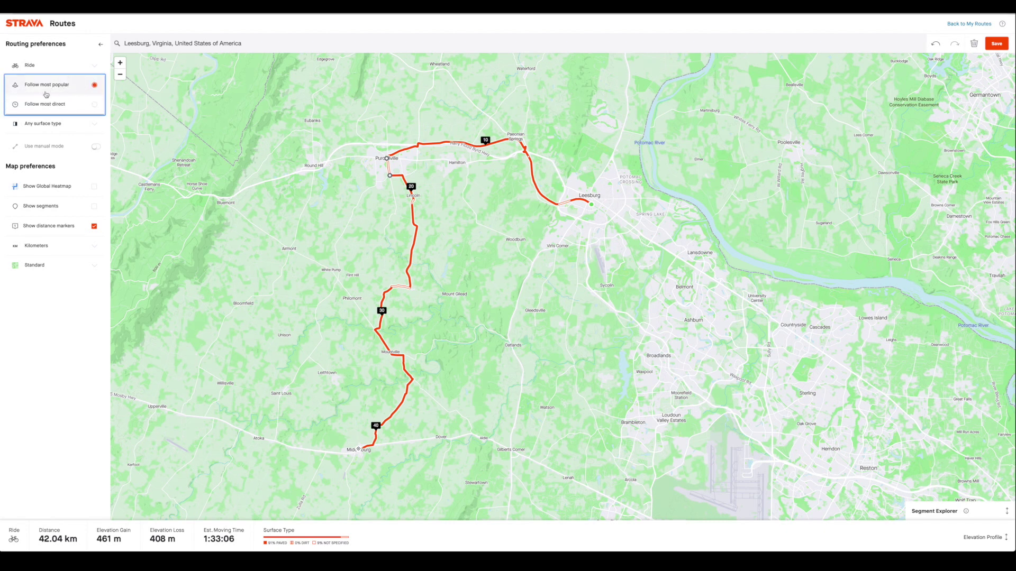
pyautogui.click(35, 106)
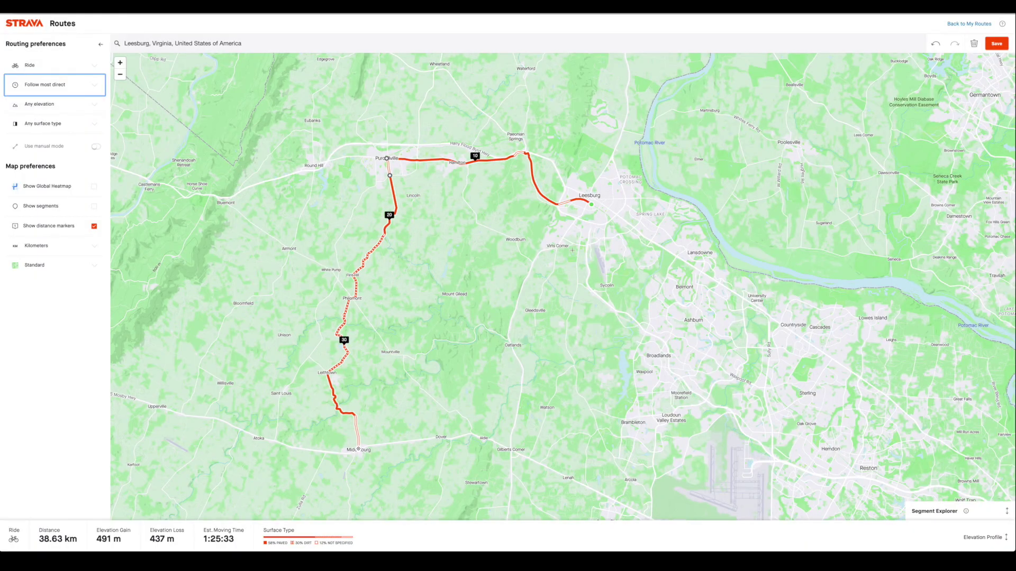
# Reroute the ride with Maximize elevation, and switch to Minimize elevation to compare the two courses
pyautogui.click(64, 110)
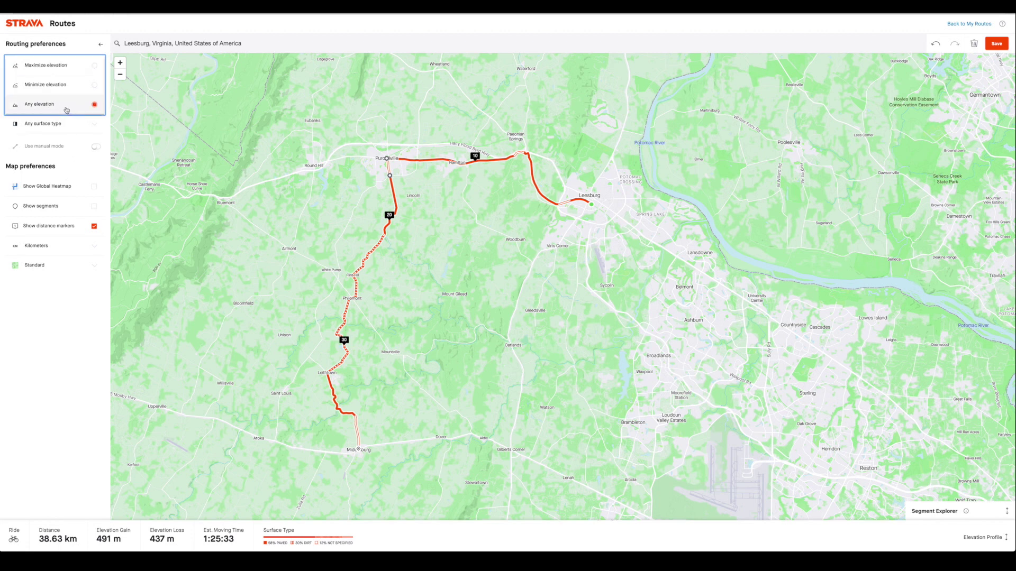
pyautogui.click(53, 71)
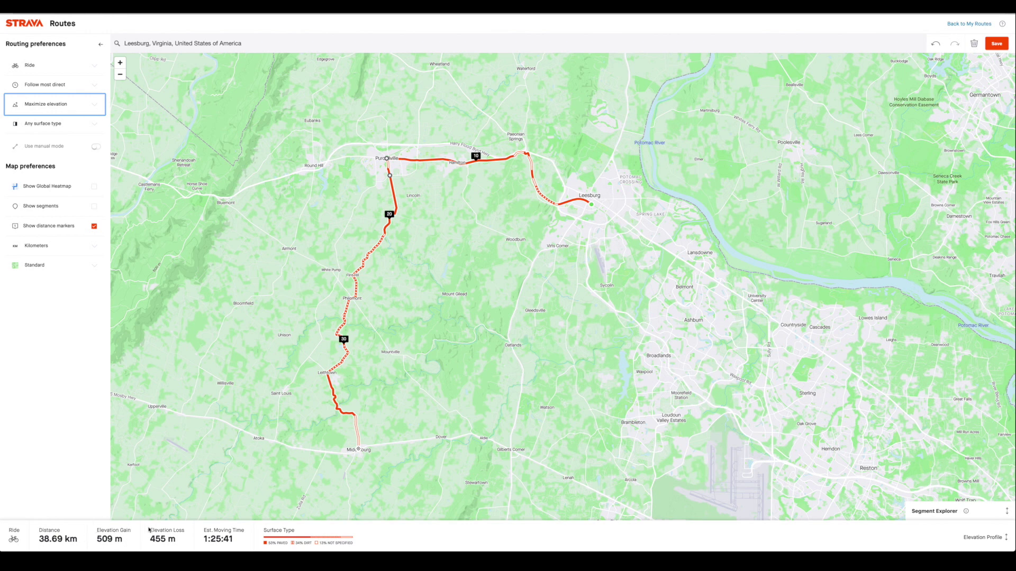
pyautogui.click(85, 111)
pyautogui.click(70, 127)
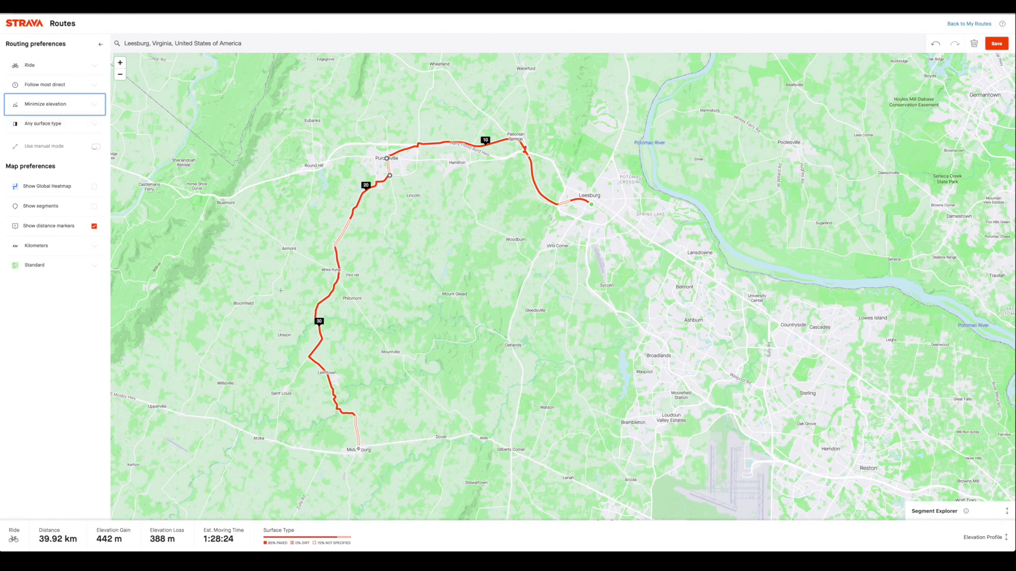
# Switch back to Maximize elevation for another comparison, and reselect Minimize elevation
pyautogui.click(71, 104)
pyautogui.click(73, 87)
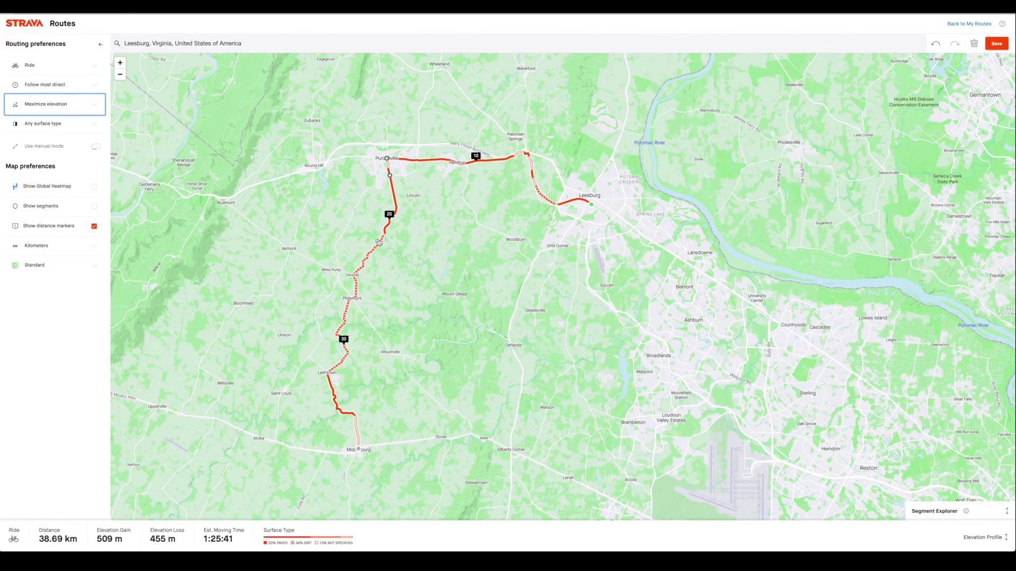
pyautogui.click(62, 107)
pyautogui.click(62, 123)
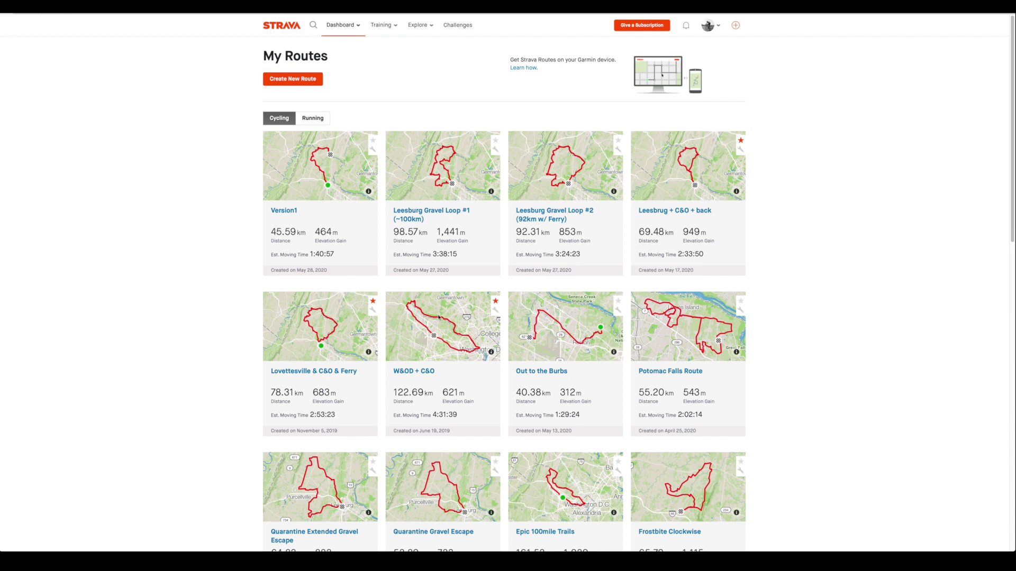
# Open the saved cycling route Out to the Burbs for editing in the route builder
pyautogui.click(538, 377)
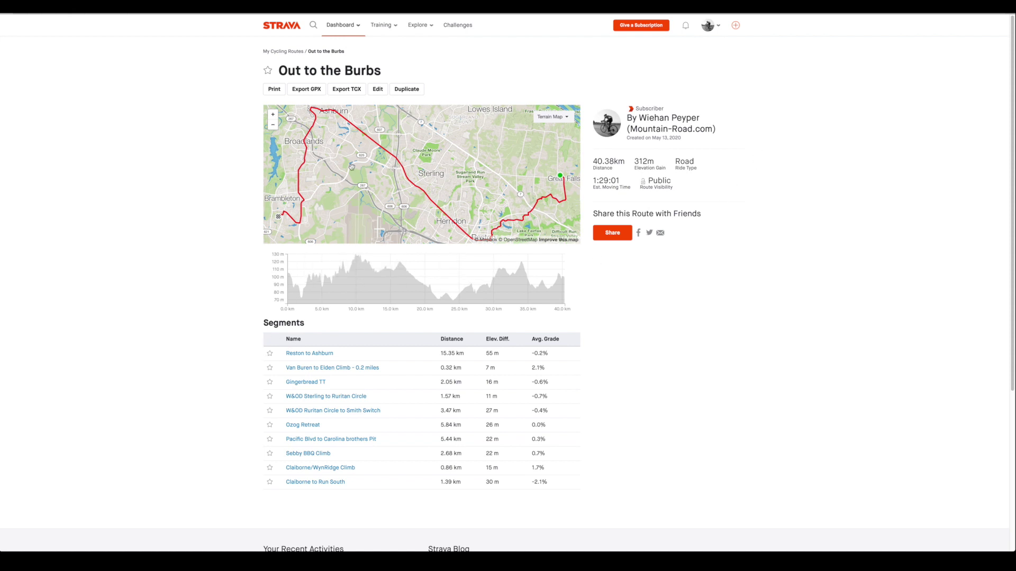
pyautogui.click(375, 90)
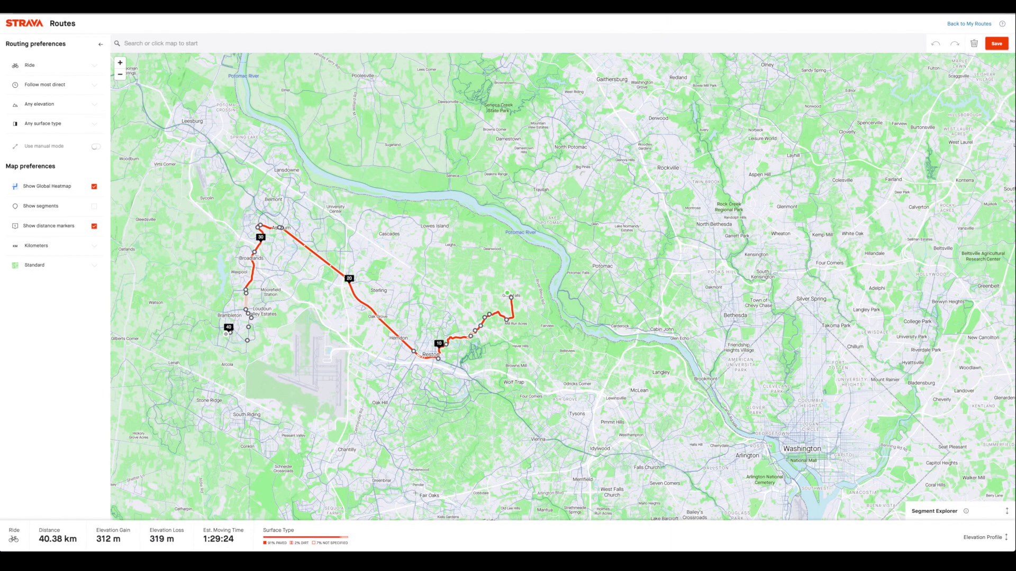
pyautogui.scroll(5, 413, 349)
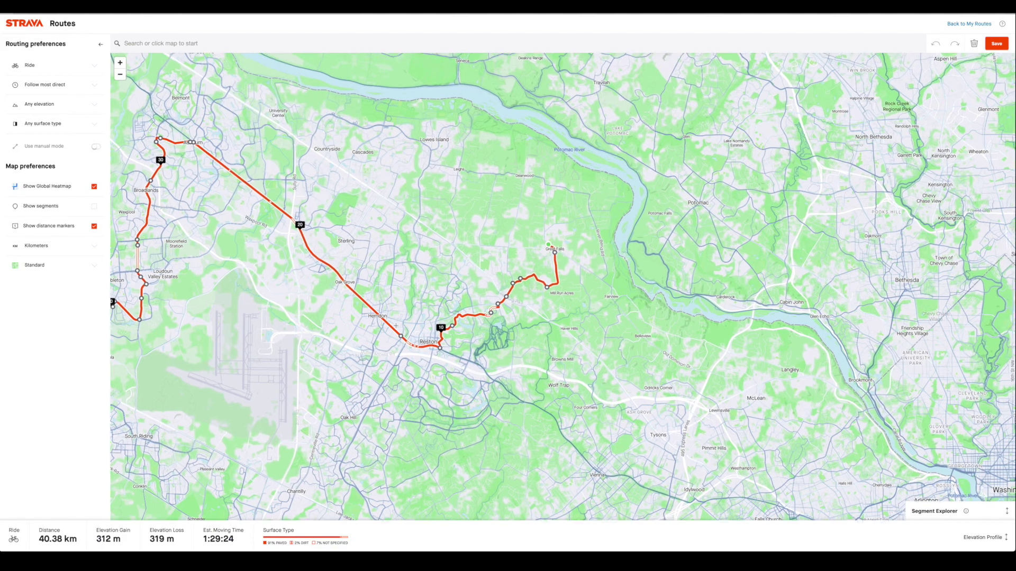
pyautogui.scroll(2, 396, 326)
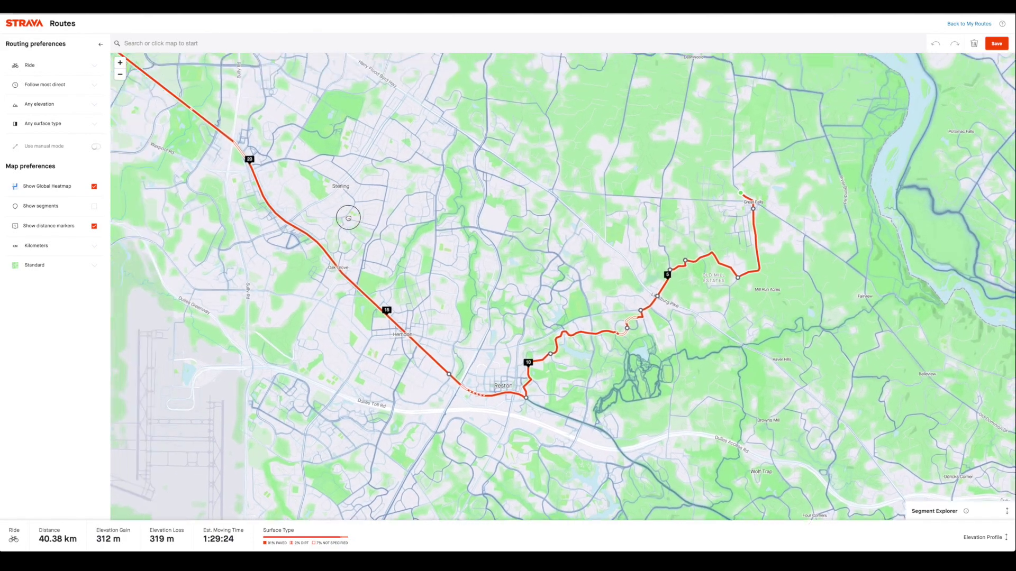
# Examine the route from Great Falls through Reston to Ashburn and Brambleton against the Global Heatmap
pyautogui.moveTo(348, 218); pyautogui.dragTo(396, 224)
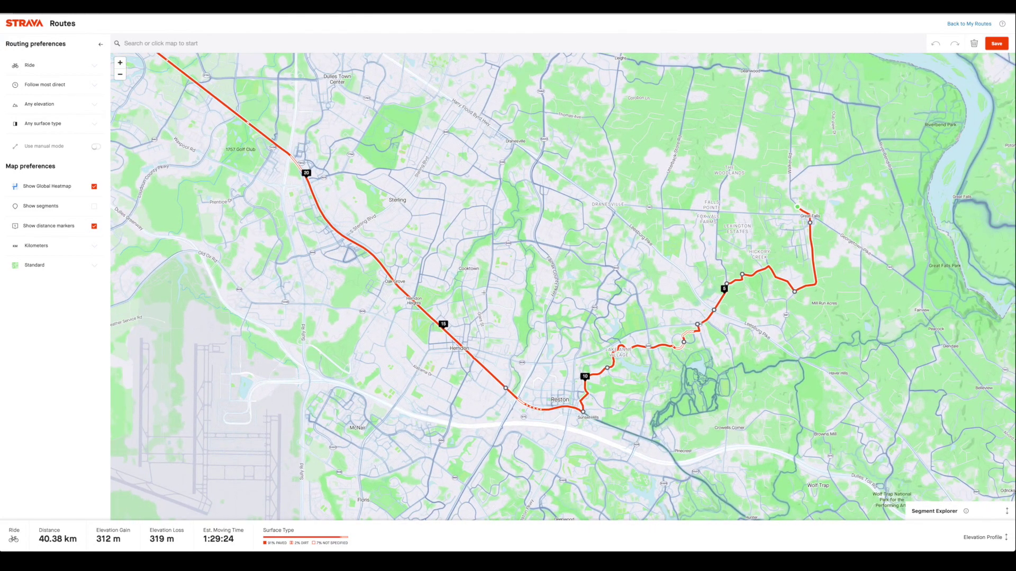
pyautogui.moveTo(537, 341); pyautogui.dragTo(342, 257)
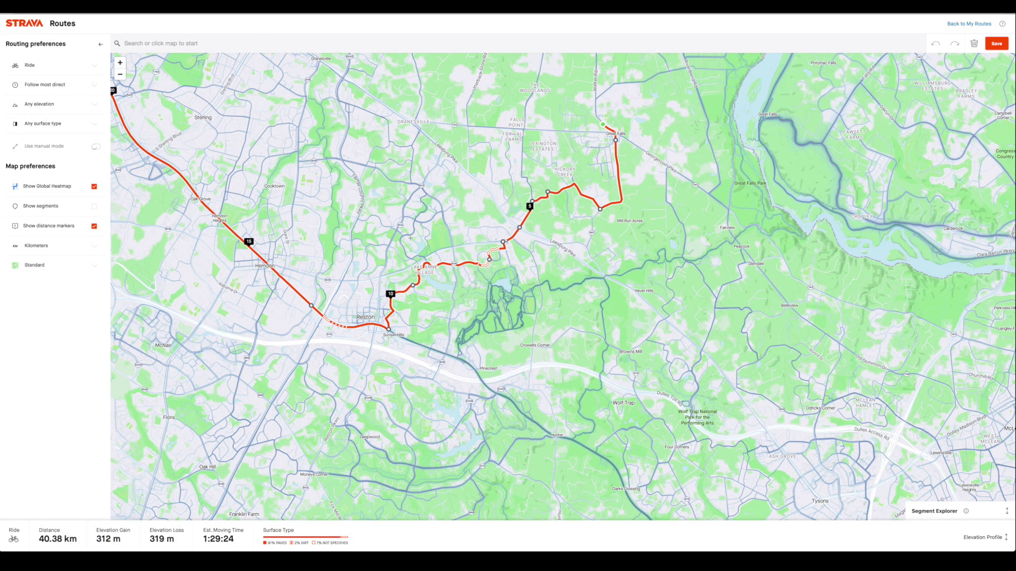
pyautogui.moveTo(296, 206); pyautogui.dragTo(729, 337)
pyautogui.moveTo(356, 73); pyautogui.dragTo(394, 134)
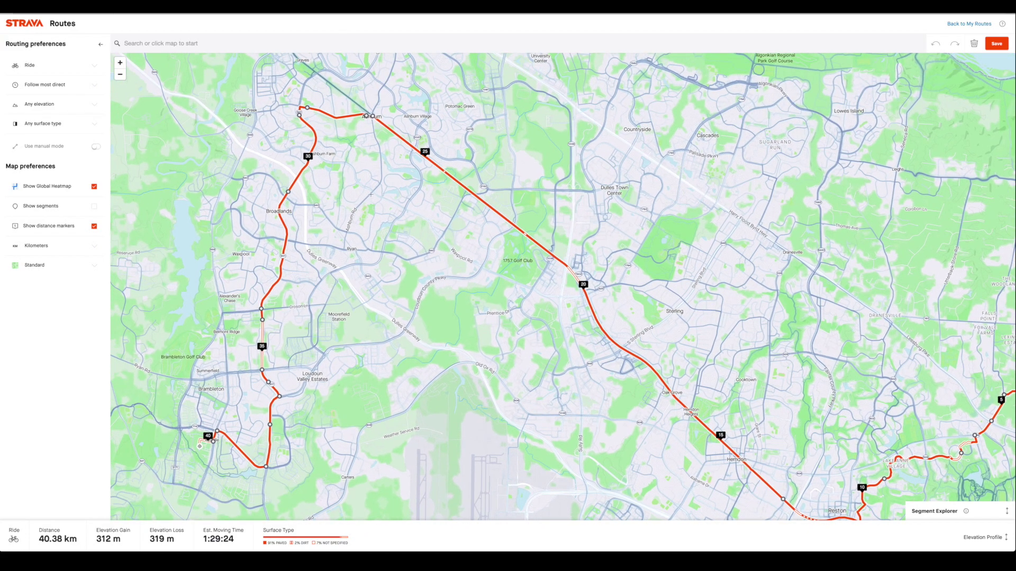
pyautogui.moveTo(444, 380)
pyautogui.mouseDown()
pyautogui.moveTo(370, 371)
pyautogui.moveTo(306, 309)
pyautogui.mouseUp()
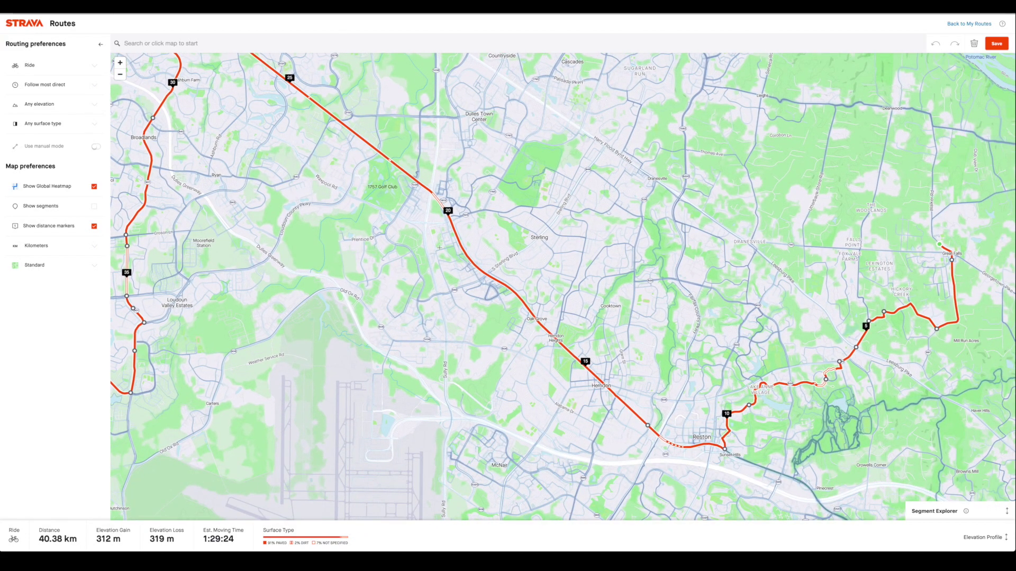
pyautogui.scroll(3, 438, 246)
pyautogui.moveTo(478, 307)
pyautogui.mouseDown()
pyautogui.moveTo(447, 356)
pyautogui.moveTo(434, 431)
pyautogui.mouseUp()
pyautogui.scroll(-1, 345, 254)
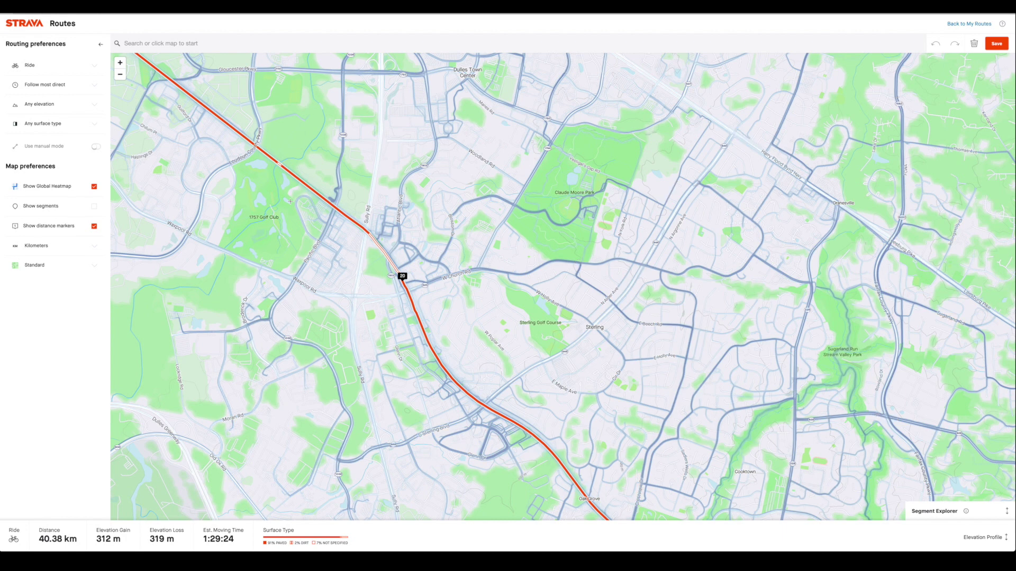
pyautogui.moveTo(274, 184); pyautogui.dragTo(453, 264)
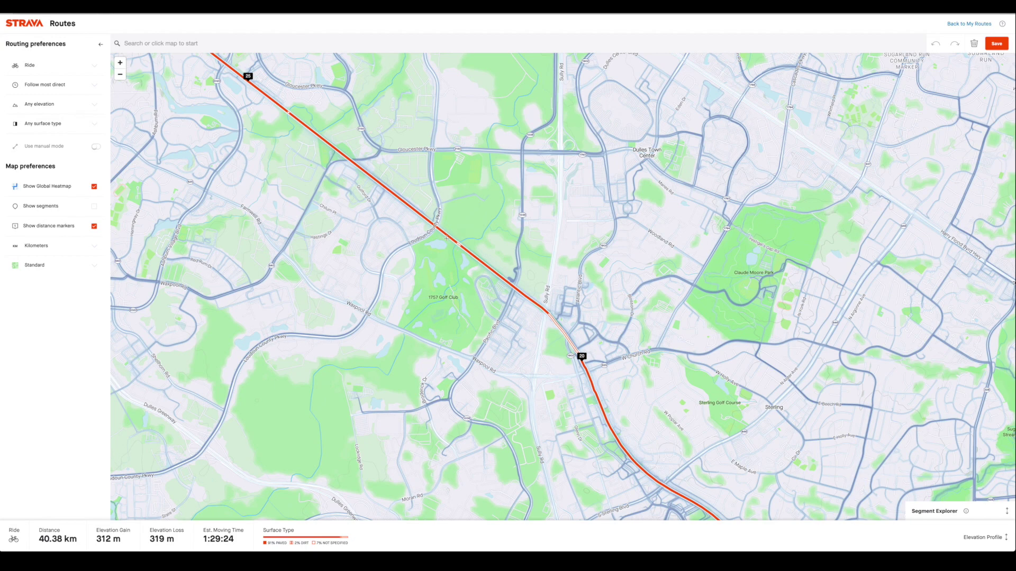
pyautogui.scroll(-2, 457, 242)
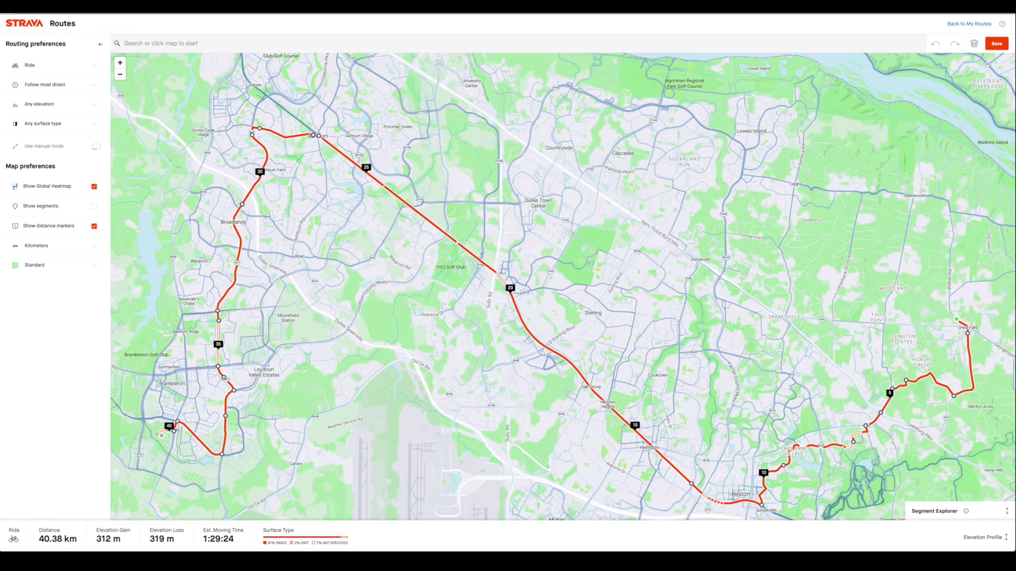
# Try to insert a waypoint on the trail section northwest of the 1757 Golf Club
pyautogui.scroll(2, 306, 353)
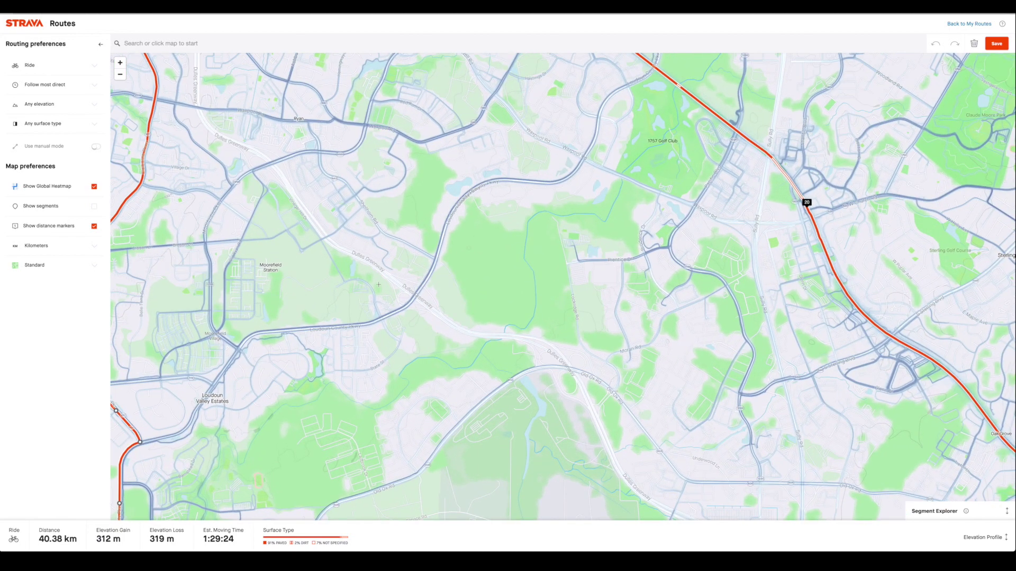
pyautogui.moveTo(580, 86); pyautogui.dragTo(423, 269)
pyautogui.scroll(1, 423, 268)
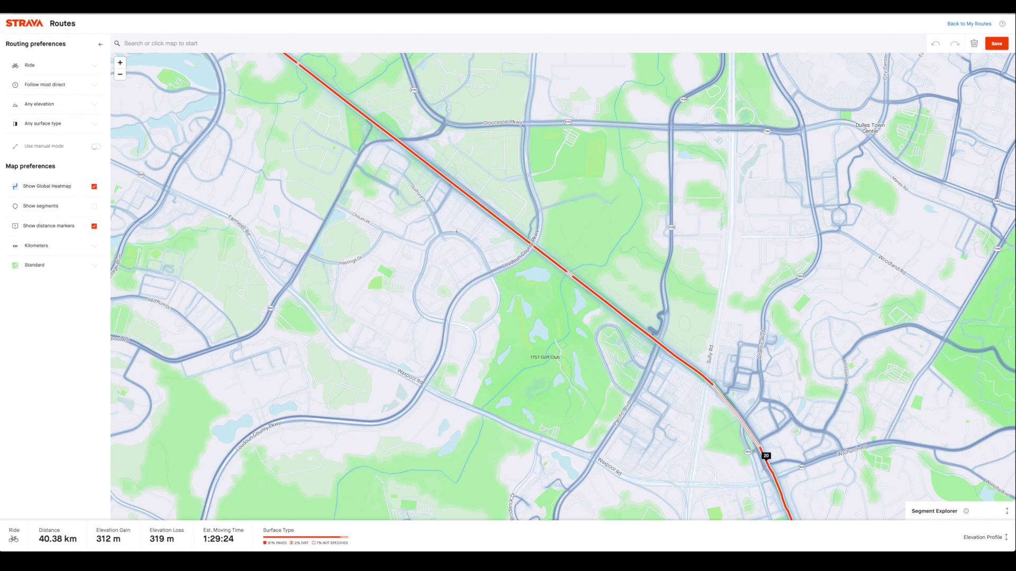
pyautogui.click(462, 192)
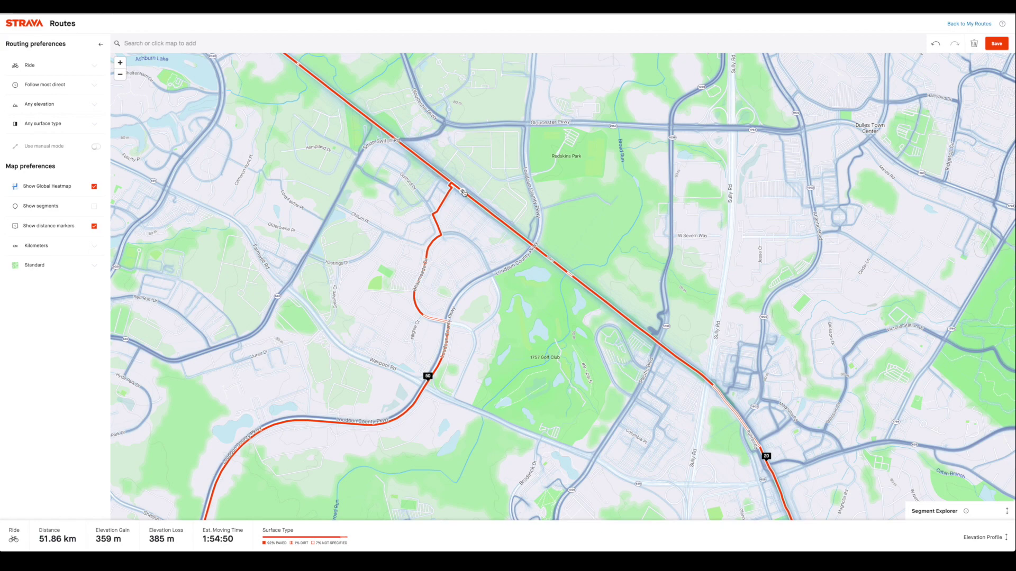
# Review the rerouted course beyond the Brambleton end, and undo the last added point
pyautogui.scroll(-3, 449, 280)
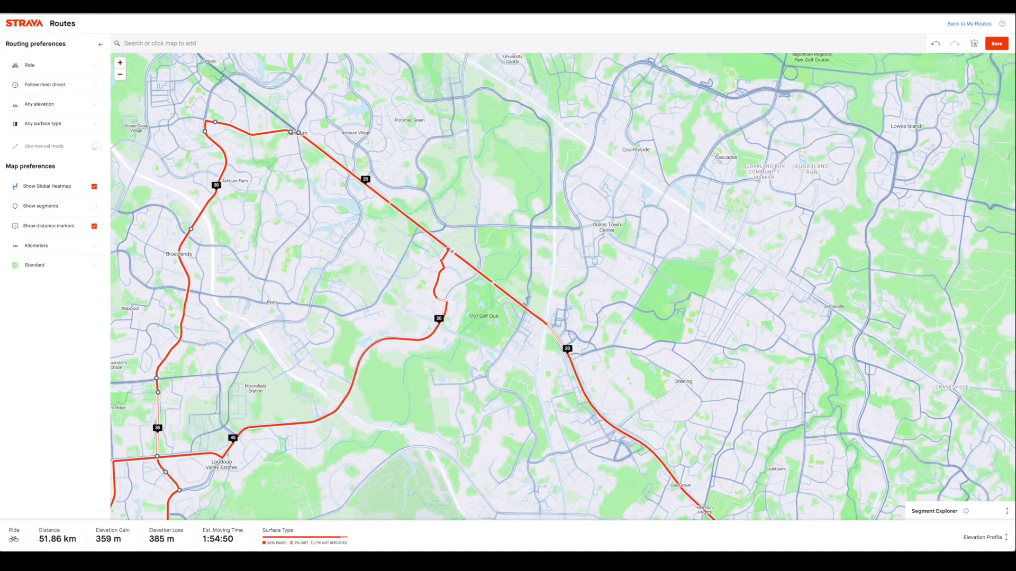
pyautogui.scroll(-2, 251, 444)
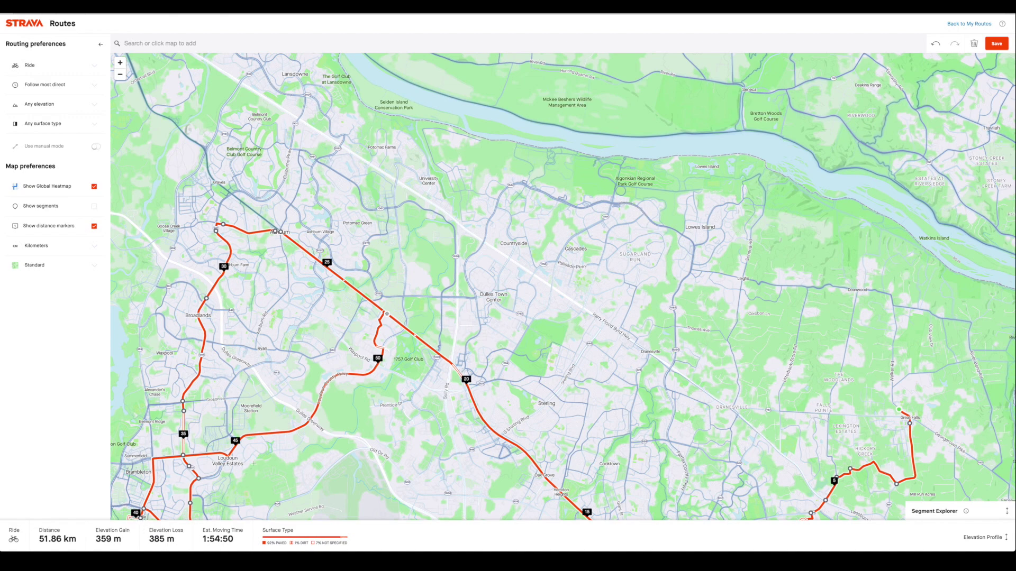
pyautogui.scroll(5, 403, 304)
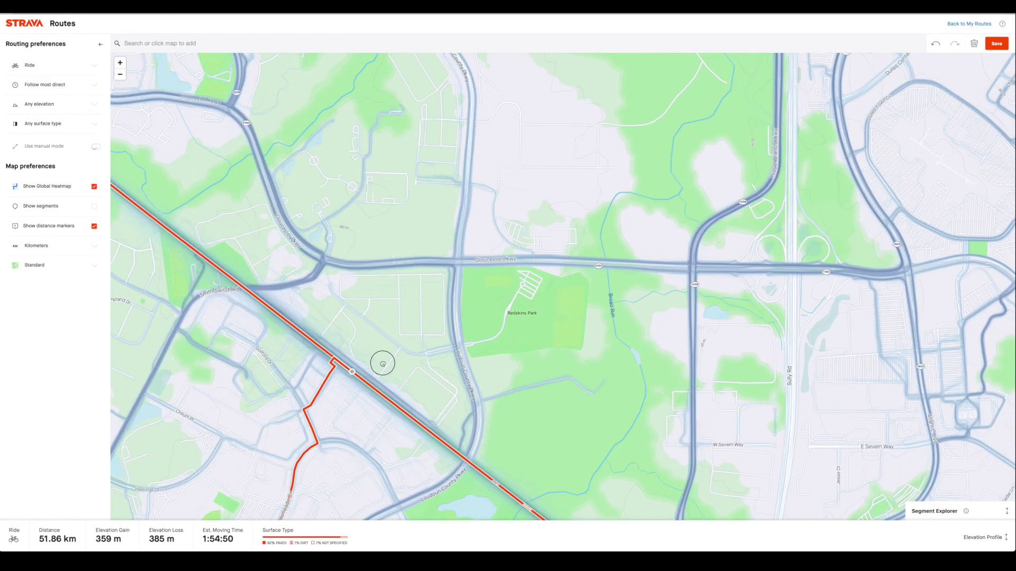
pyautogui.moveTo(380, 363); pyautogui.dragTo(439, 230)
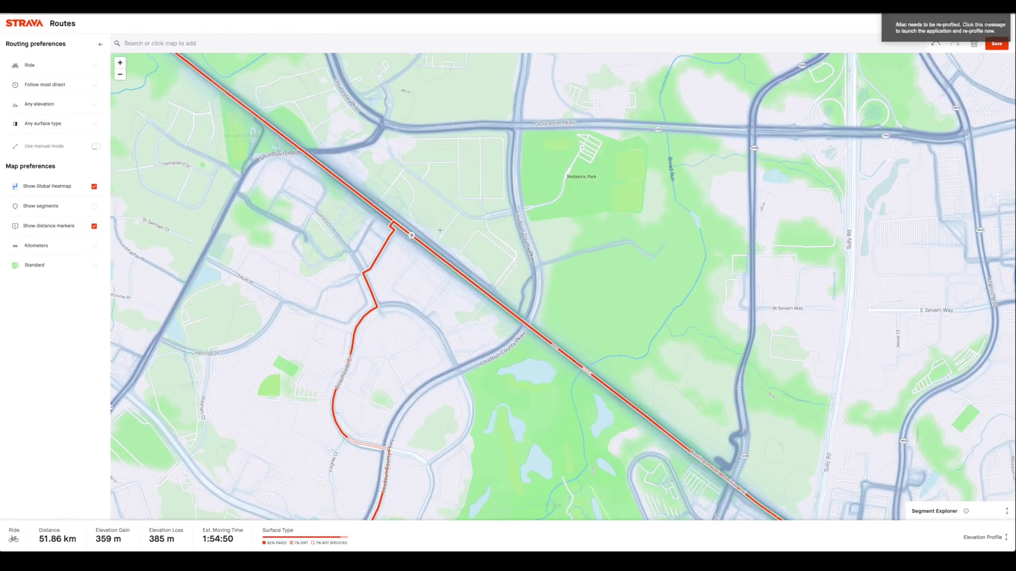
pyautogui.click(936, 46)
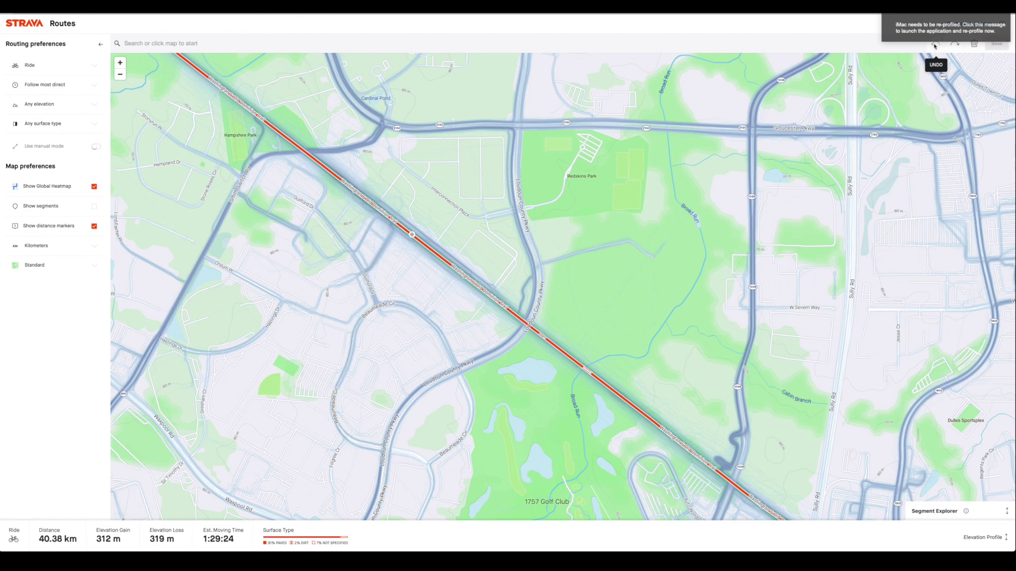
# Insert a waypoint into the route line on the trail between the 20 and 25 km markers
pyautogui.scroll(-5, 409, 292)
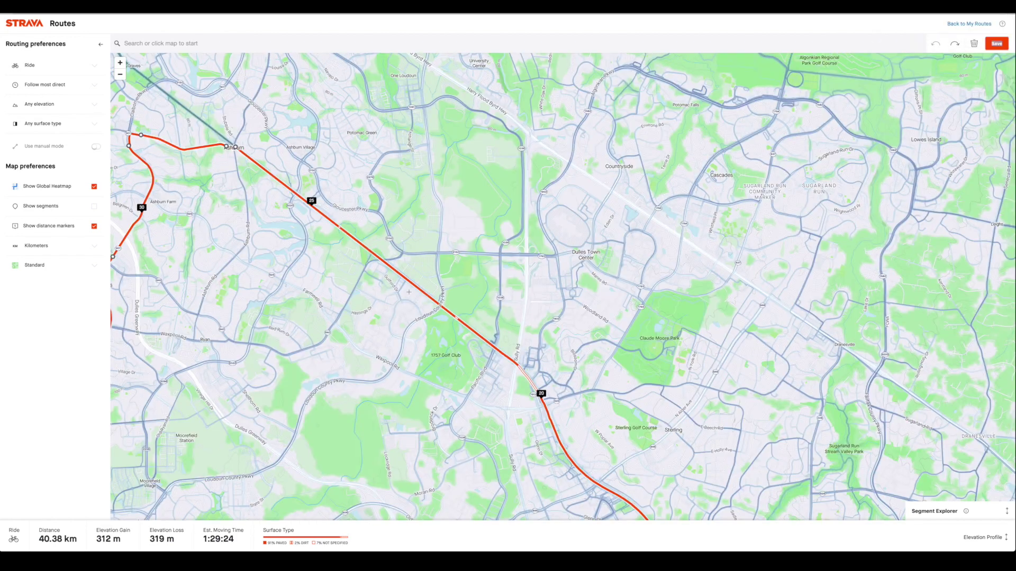
pyautogui.scroll(3, 409, 292)
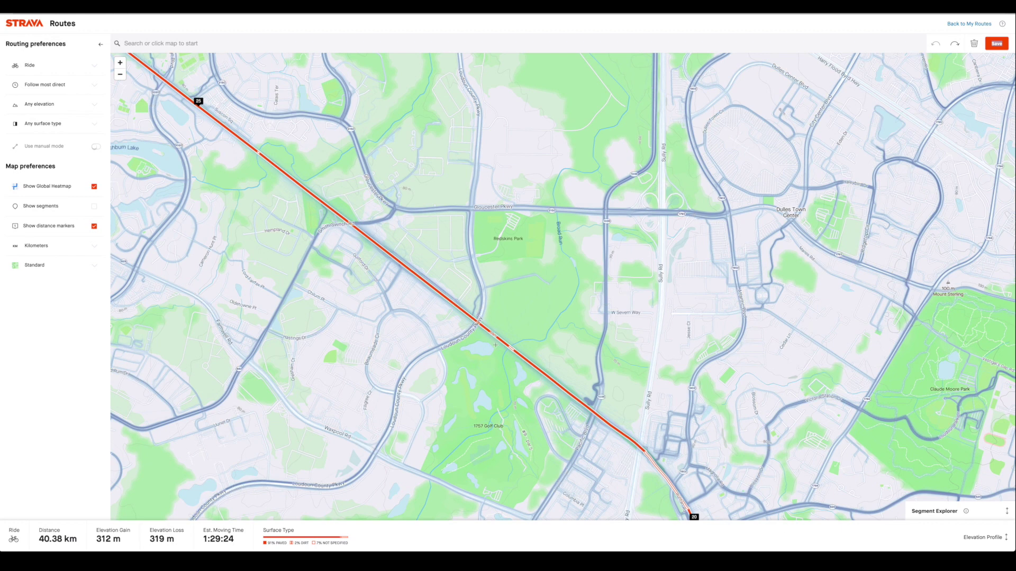
pyautogui.click(396, 260)
pyautogui.scroll(-1, 396, 262)
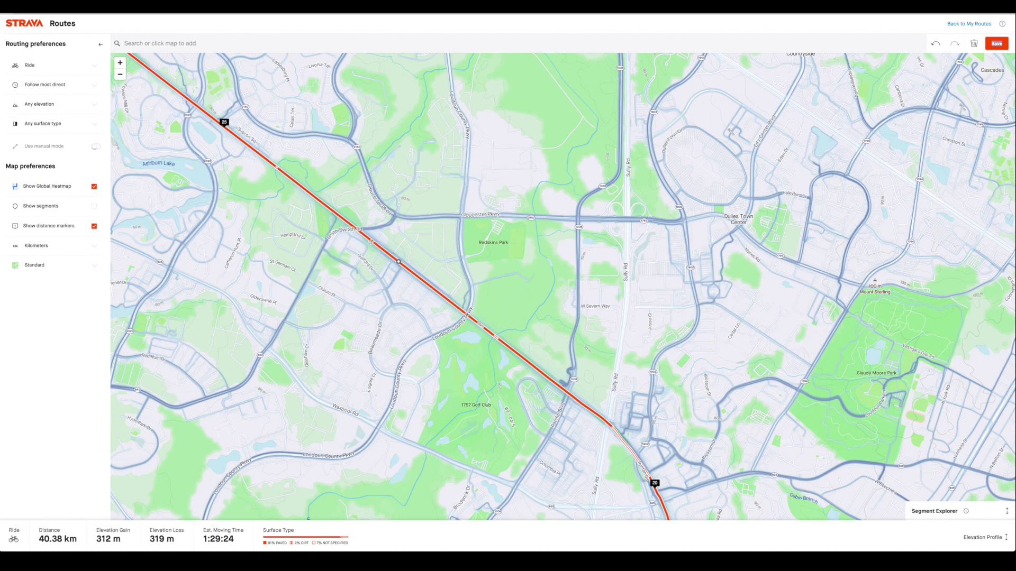
# Reshape the trail section by pulling the route up to the junction of Gloucester Pkwy and Loudoun County Pkwy
pyautogui.scroll(-5, 407, 277)
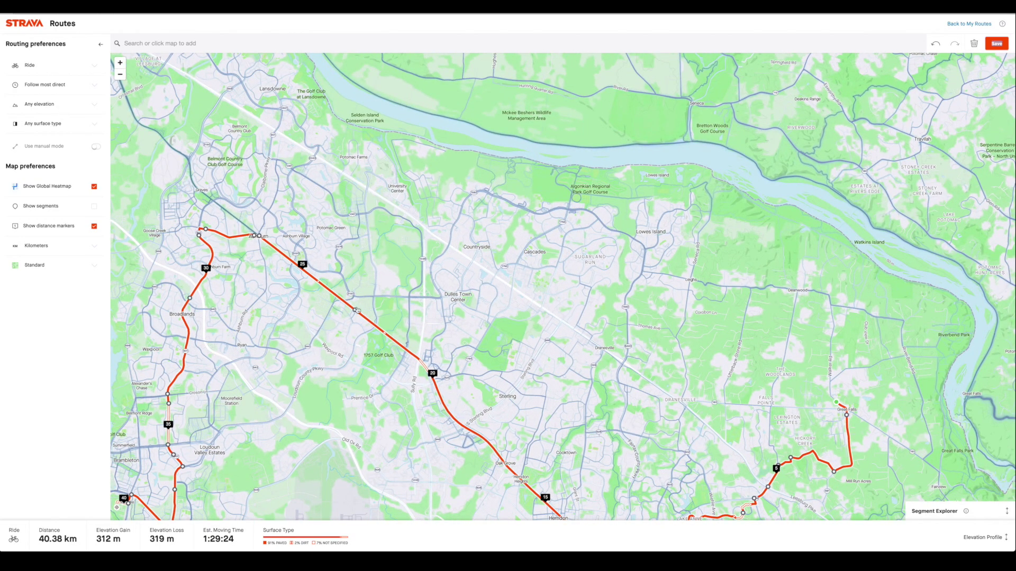
pyautogui.scroll(6, 357, 313)
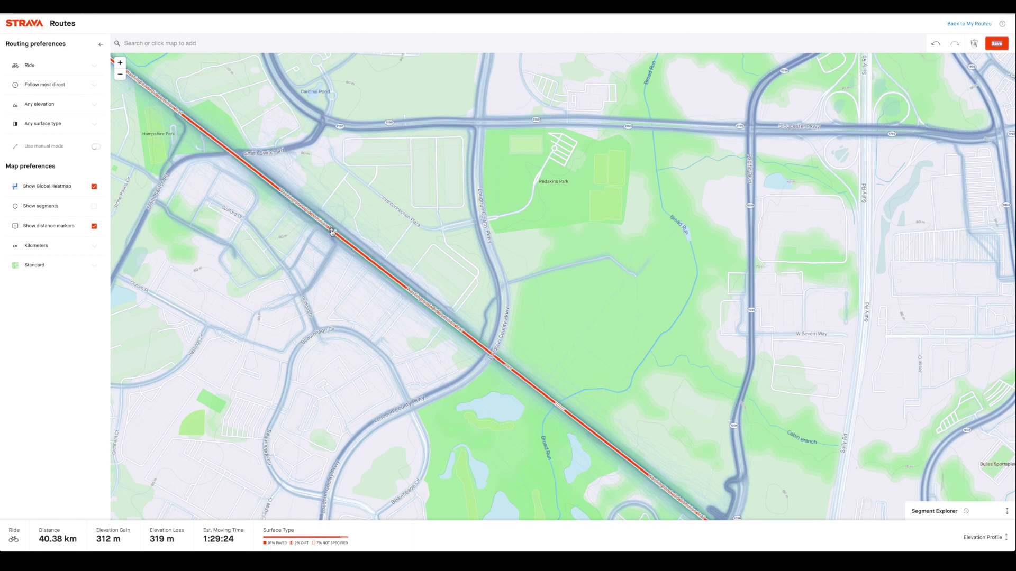
pyautogui.moveTo(401, 284); pyautogui.dragTo(489, 350)
pyautogui.moveTo(490, 353); pyautogui.dragTo(473, 128)
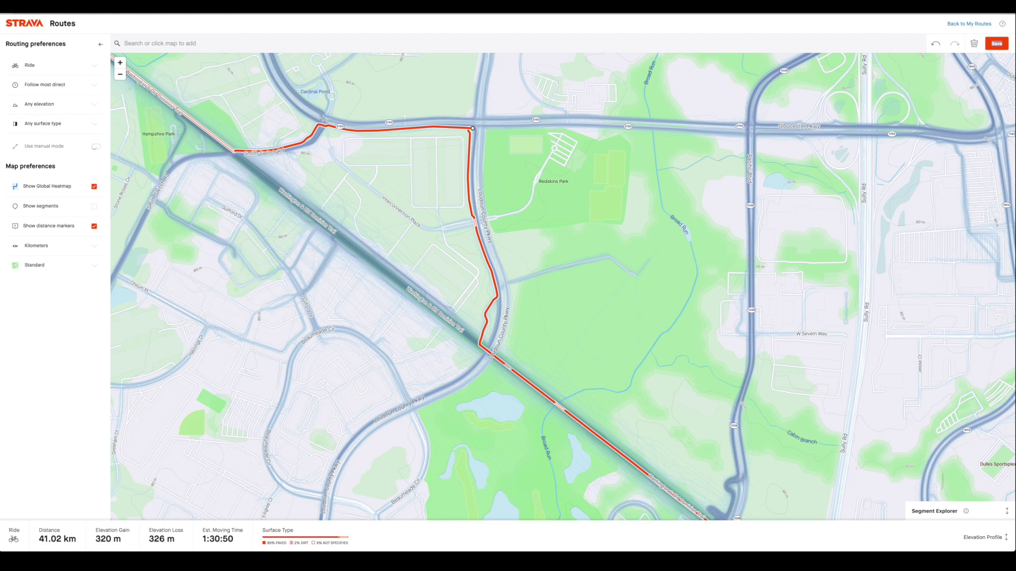
# Insert another waypoint on the Gloucester Pkwy stretch and move it northwest, close to Cardinal Pond
pyautogui.click(390, 129)
pyautogui.scroll(1, 387, 144)
pyautogui.scroll(-2, 388, 143)
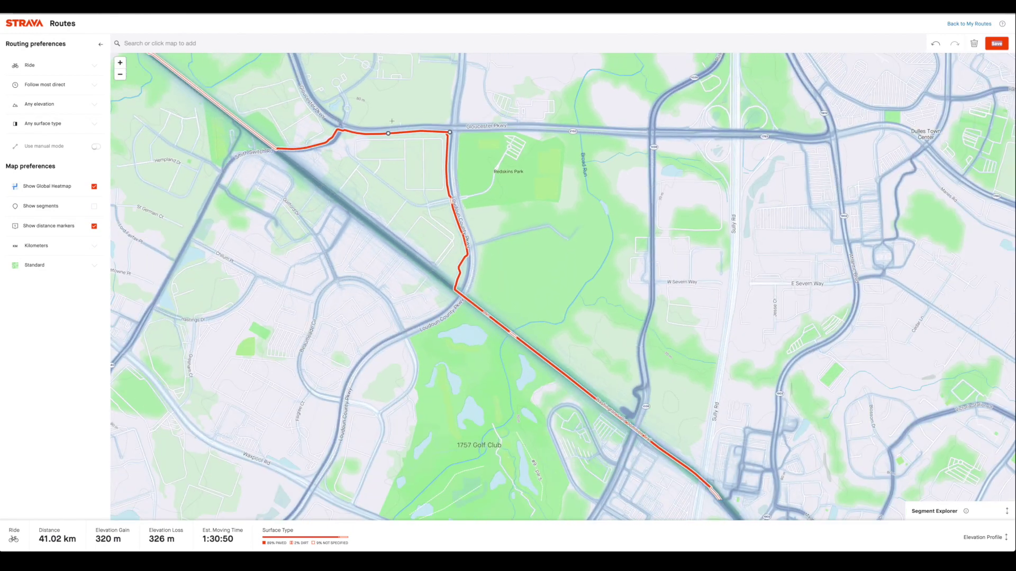
pyautogui.moveTo(379, 132); pyautogui.dragTo(343, 92)
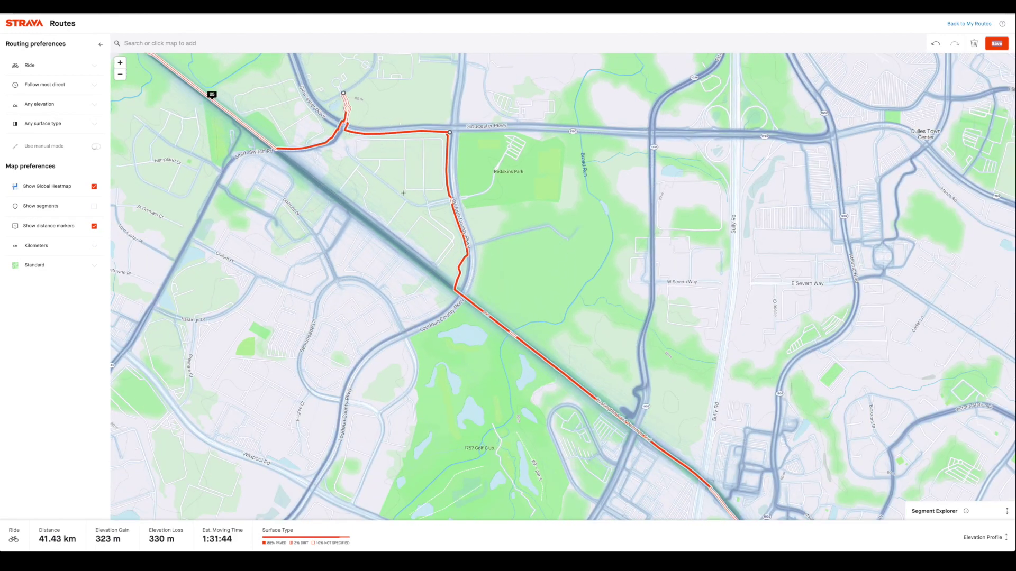
# Delete the waypoint on the short spur north of Gloucester Pkwy
pyautogui.scroll(-2, 401, 201)
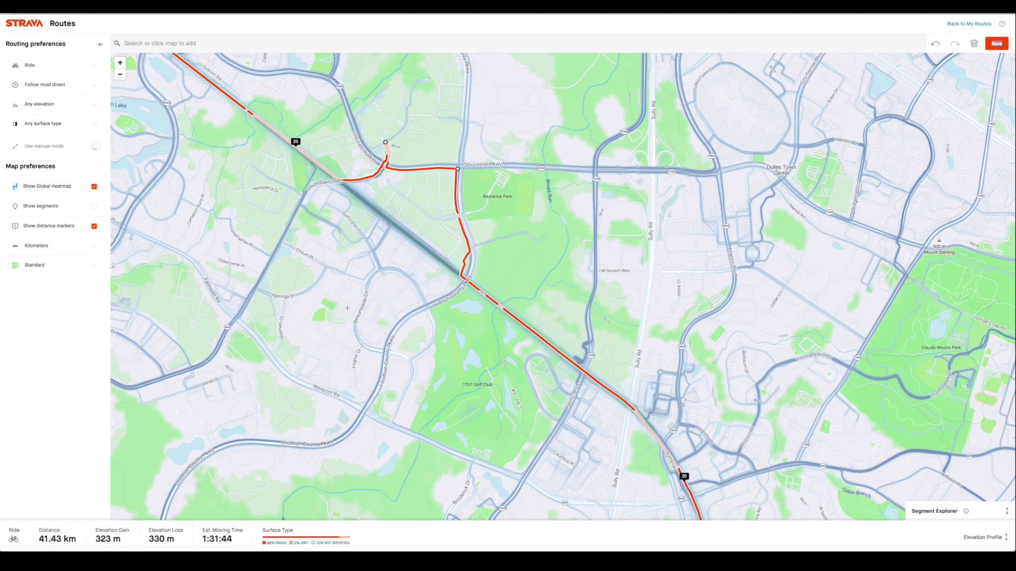
pyautogui.scroll(-2, 344, 296)
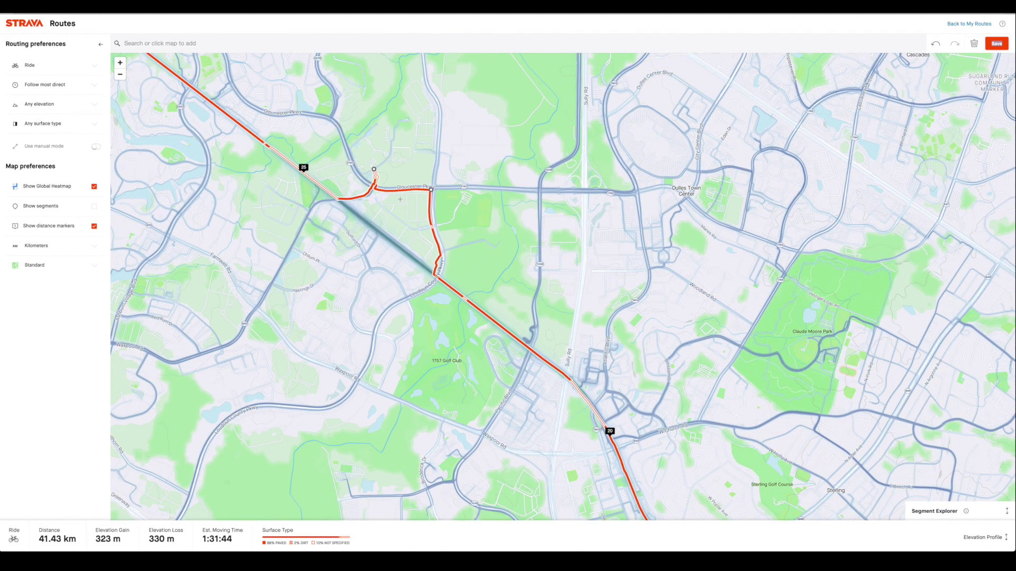
pyautogui.moveTo(394, 200); pyautogui.dragTo(441, 285)
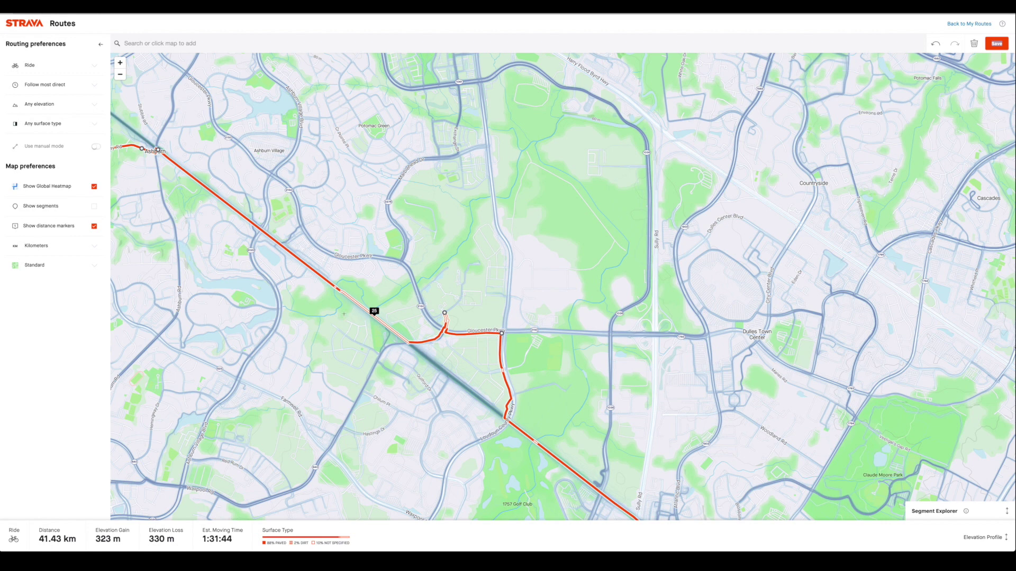
pyautogui.click(446, 316)
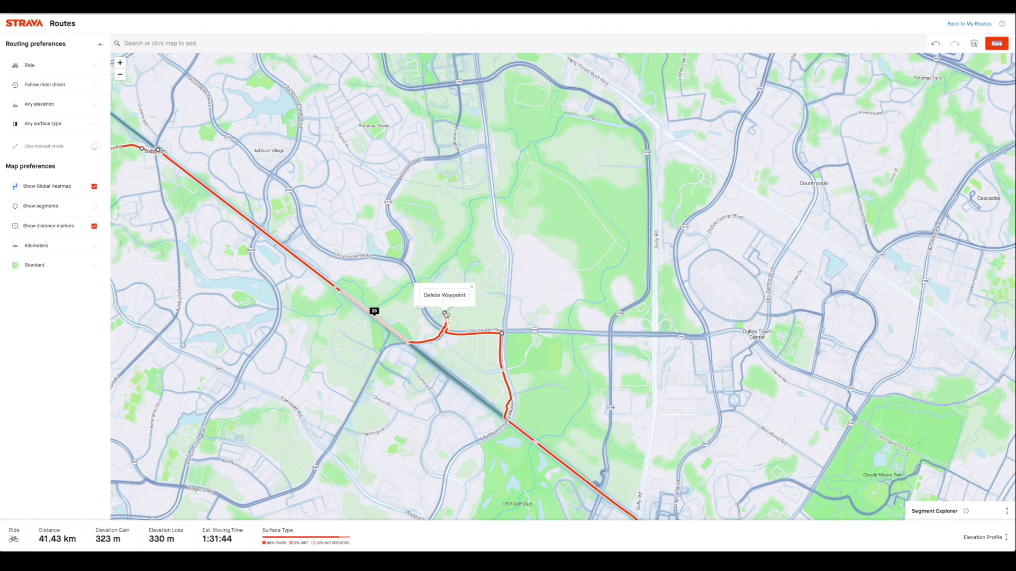
pyautogui.click(444, 295)
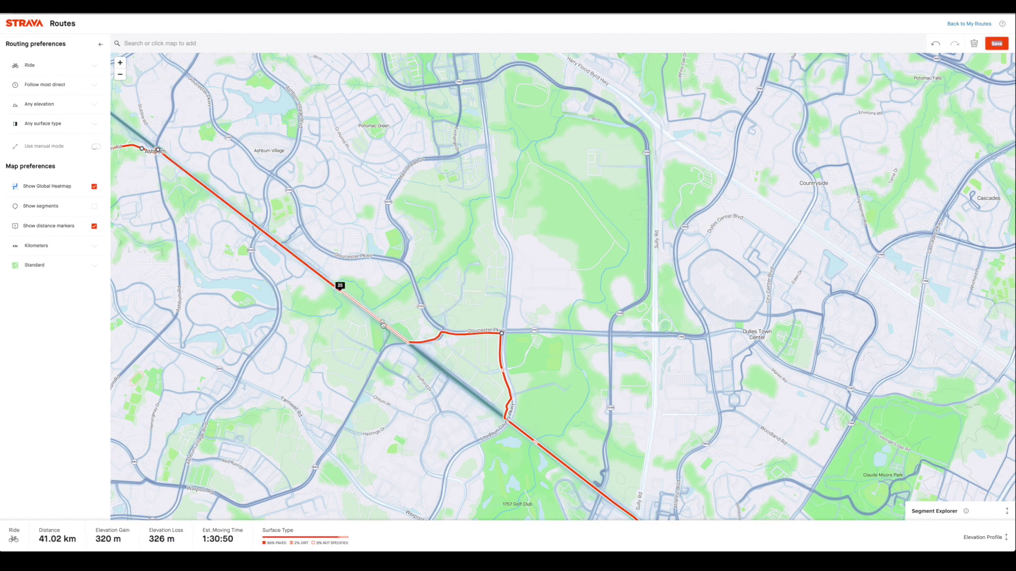
# Move the Gloucester Pkwy junction waypoint back onto the trail, then pull it north of Gloucester Pkwy, just south of Potomac Green
pyautogui.moveTo(501, 333); pyautogui.dragTo(454, 380)
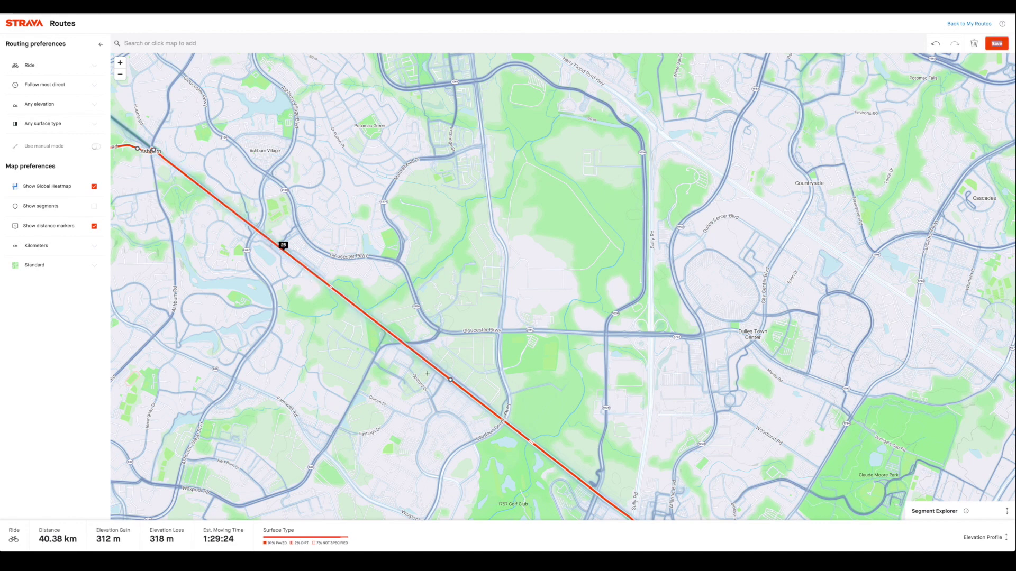
pyautogui.moveTo(452, 381); pyautogui.dragTo(393, 243)
pyautogui.moveTo(393, 243); pyautogui.dragTo(393, 243)
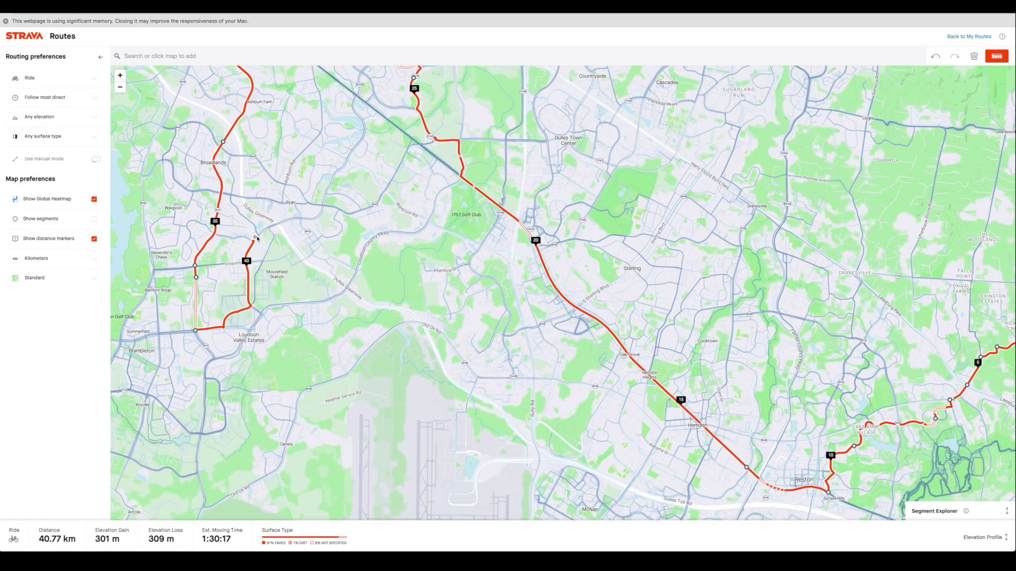
# Extend the route's end from Moorefield Station past Ryan to the road just west of Farmwell Rd
pyautogui.scroll(3, 273, 233)
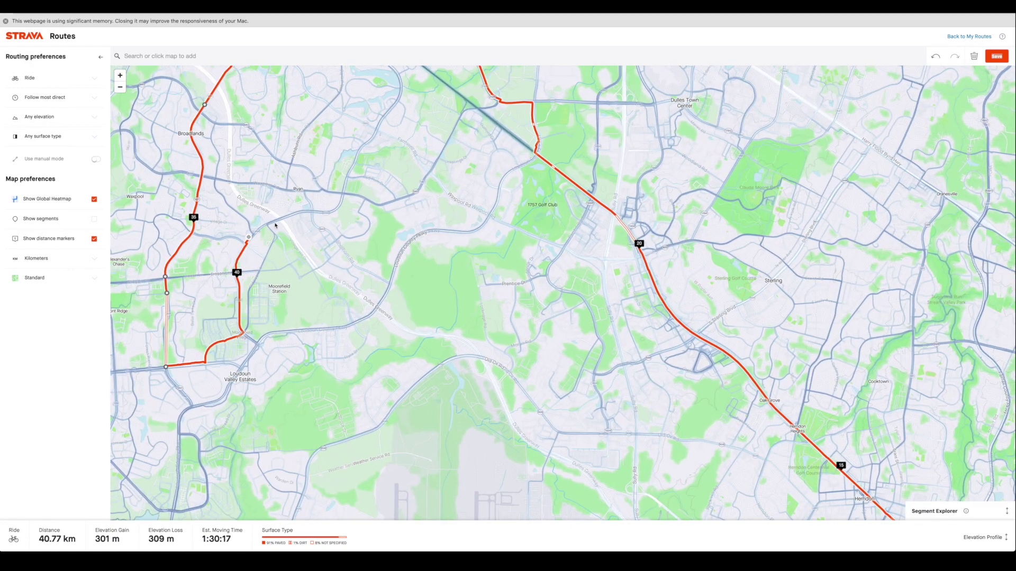
pyautogui.moveTo(302, 230); pyautogui.dragTo(240, 321)
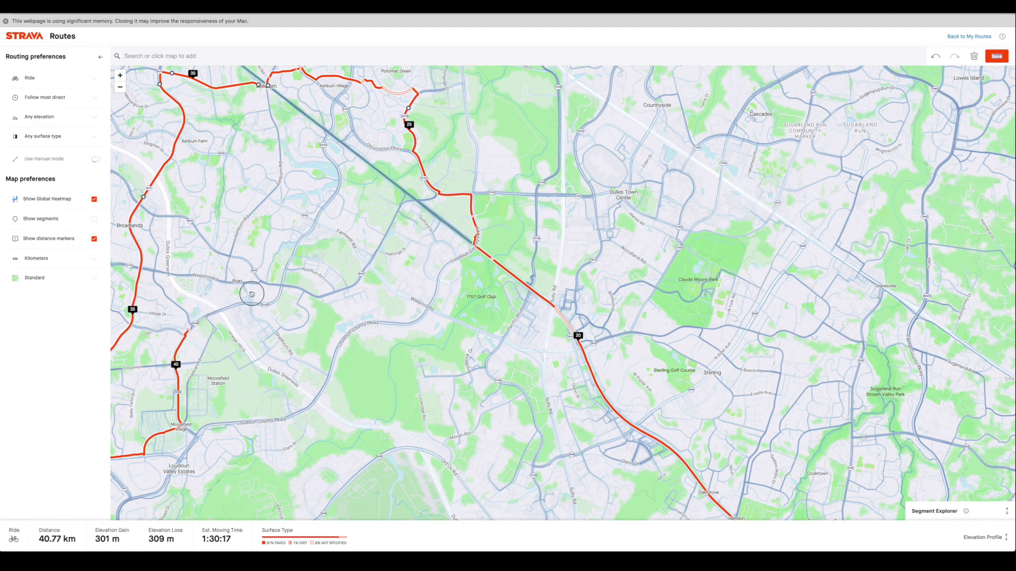
pyautogui.moveTo(307, 241); pyautogui.dragTo(315, 221)
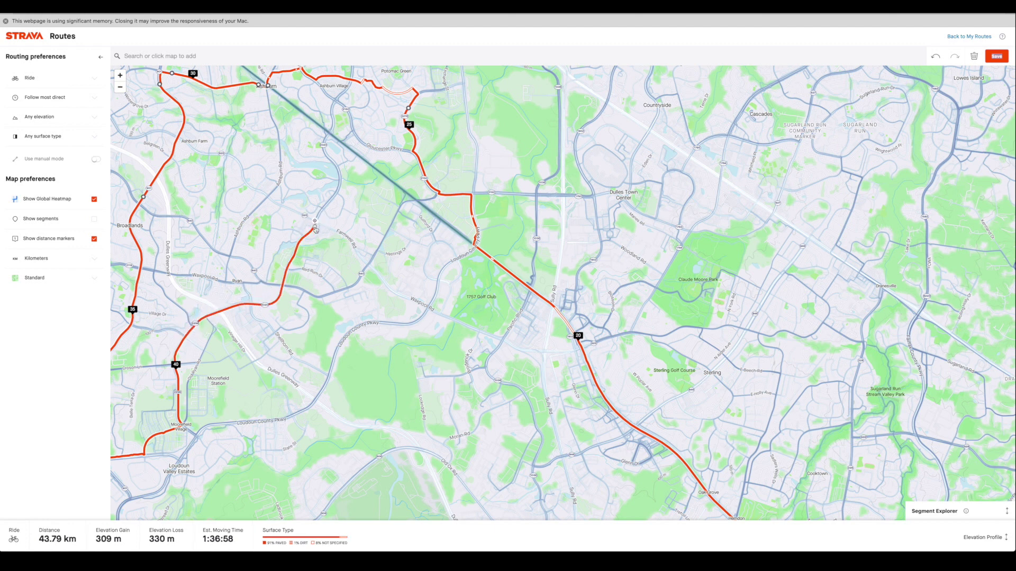
# Move the waypoint east of Alexander's Chase up to the junction south of Broadlands, and insert a waypoint on the final stretch east of Ryan
pyautogui.moveTo(192, 258); pyautogui.dragTo(293, 271)
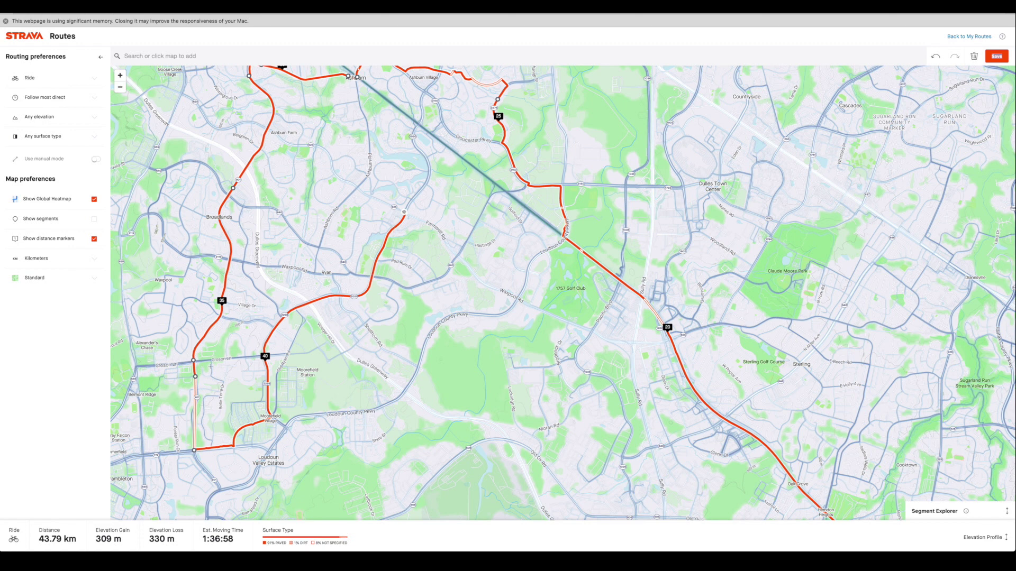
pyautogui.moveTo(193, 361); pyautogui.dragTo(230, 260)
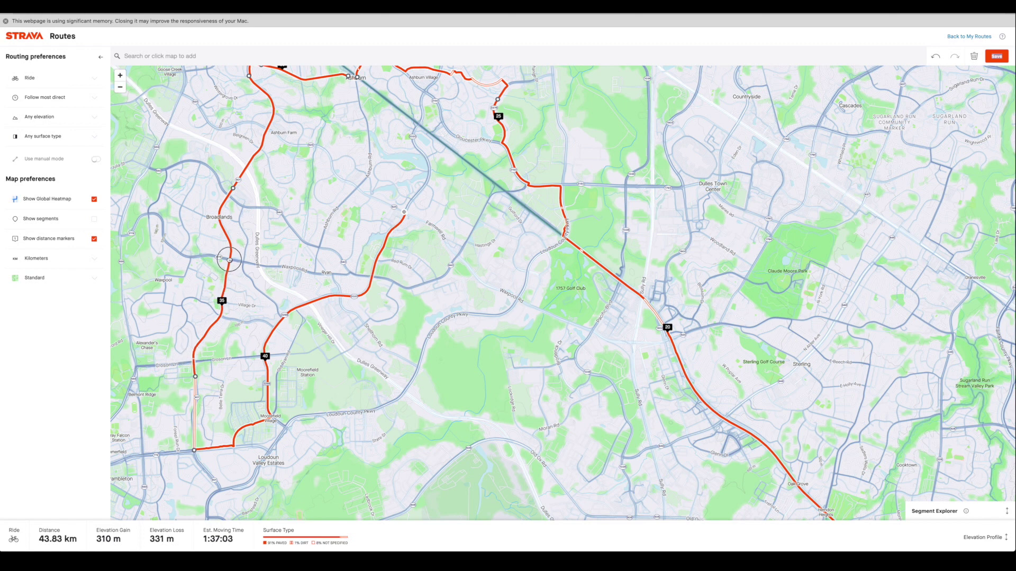
pyautogui.click(372, 278)
# Delete the two remaining waypoints on the southern loop west of Loudoun Valley Estates
pyautogui.click(195, 376)
pyautogui.click(197, 357)
pyautogui.click(193, 448)
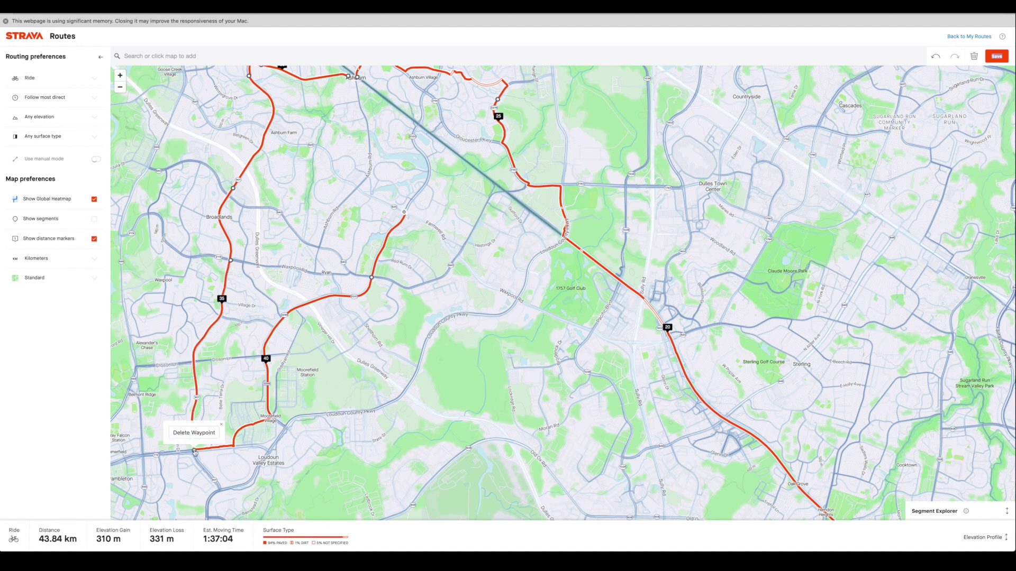
pyautogui.click(197, 436)
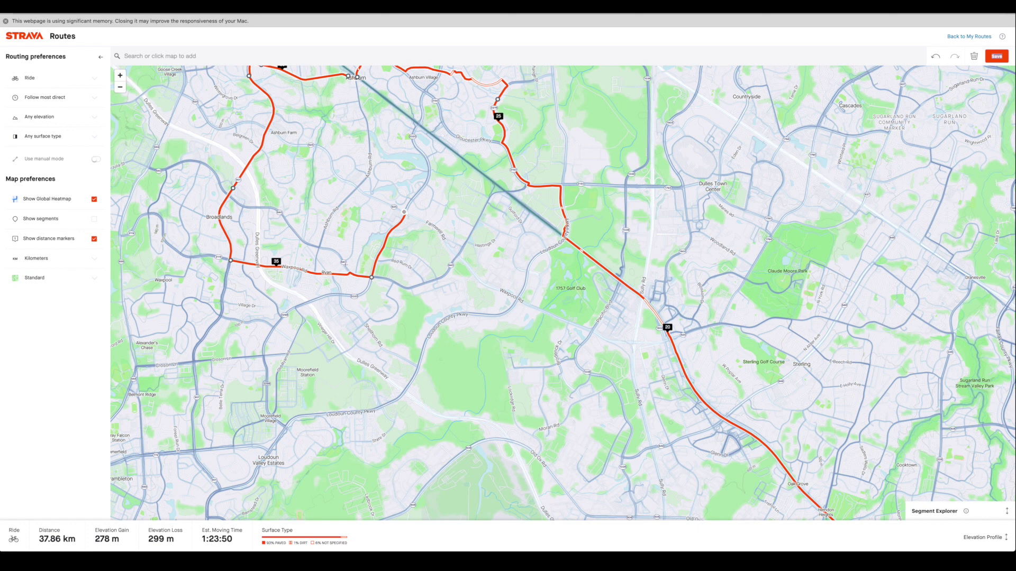
pyautogui.moveTo(335, 176); pyautogui.dragTo(318, 261)
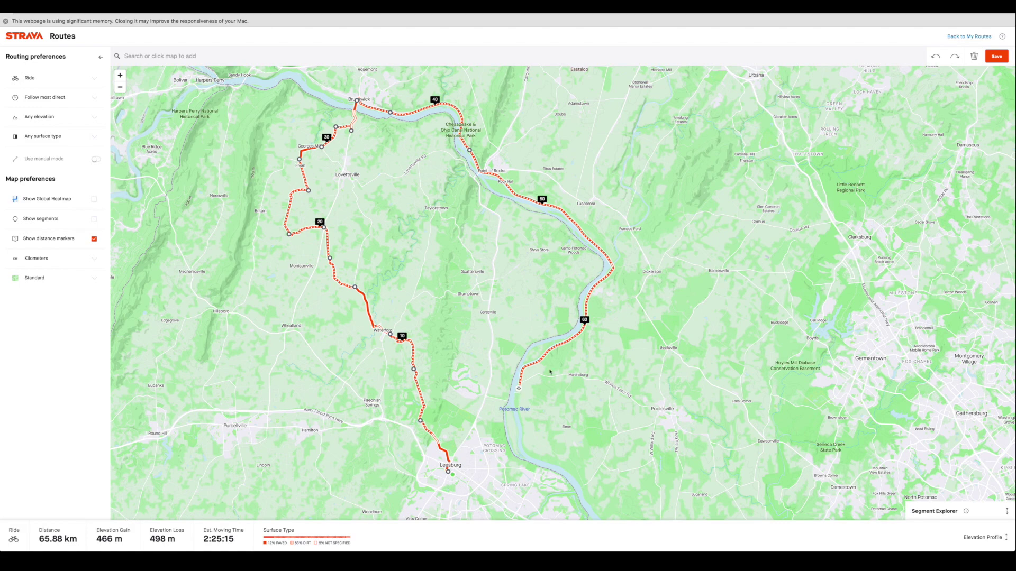
# Extend the riverside route from the canal trail to the ferry landing on the Potomac's east bank, off Whites Ferry Rd
pyautogui.scroll(5, 506, 395)
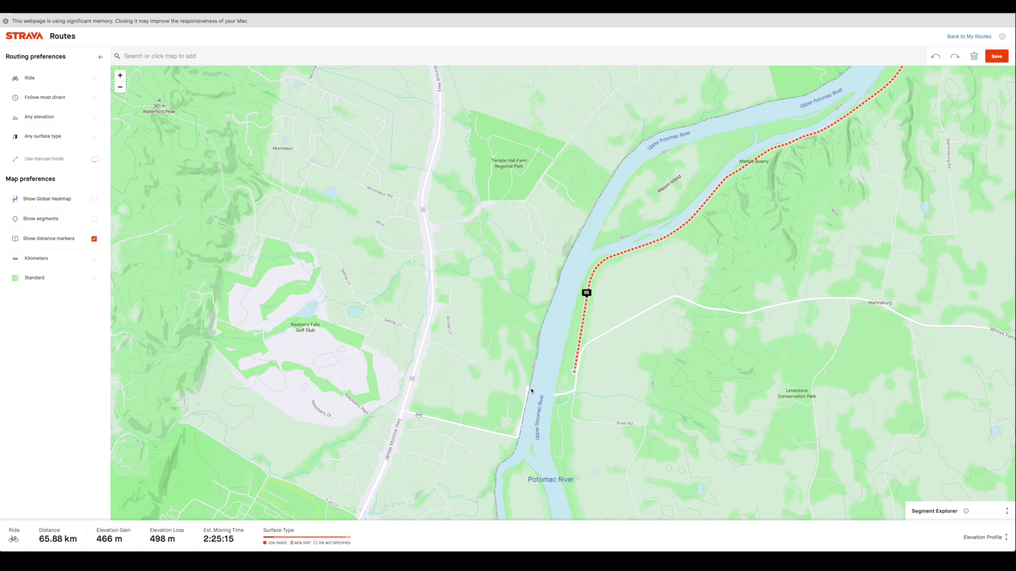
pyautogui.press('super+z')
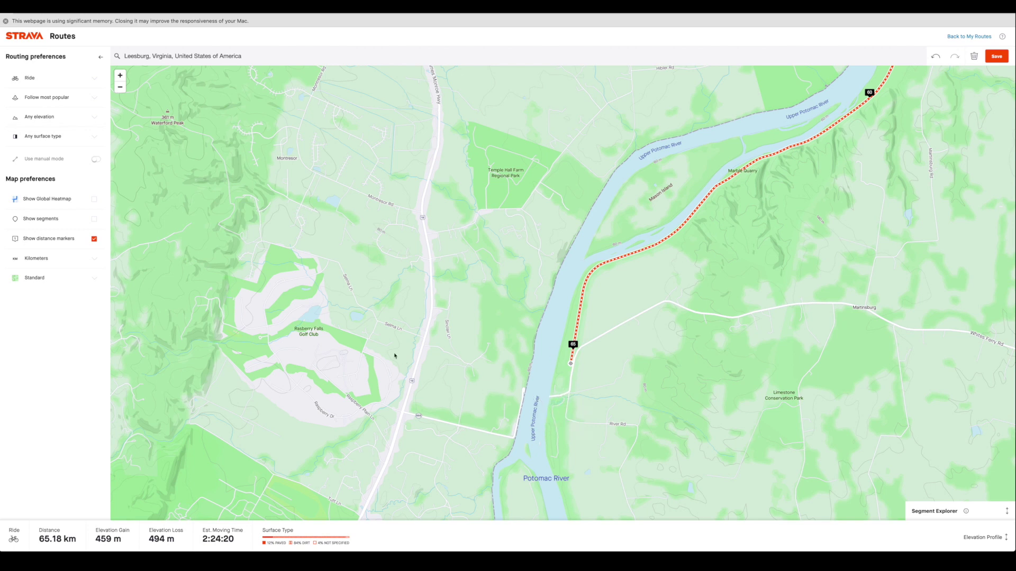
pyautogui.click(94, 200)
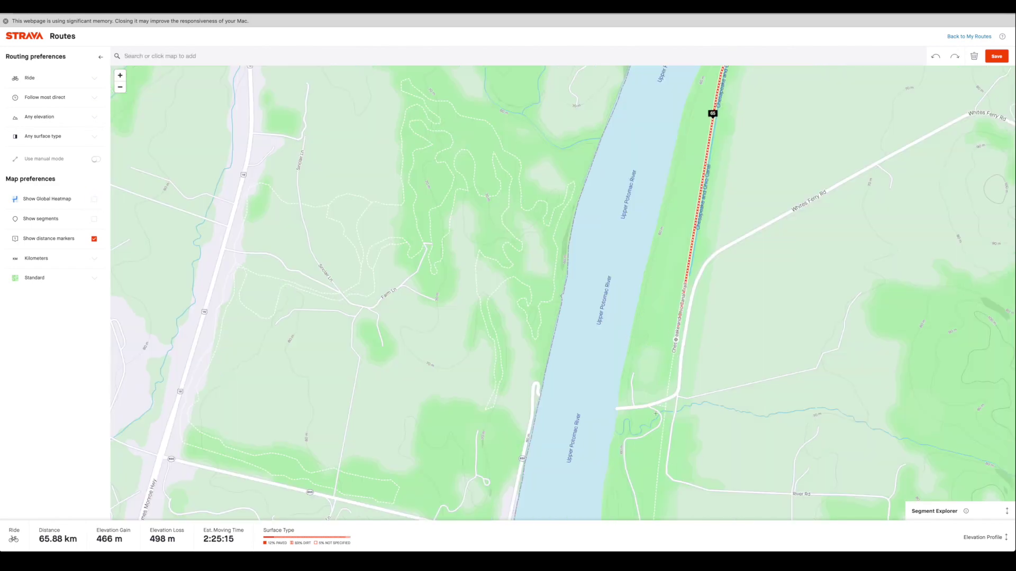
pyautogui.click(628, 409)
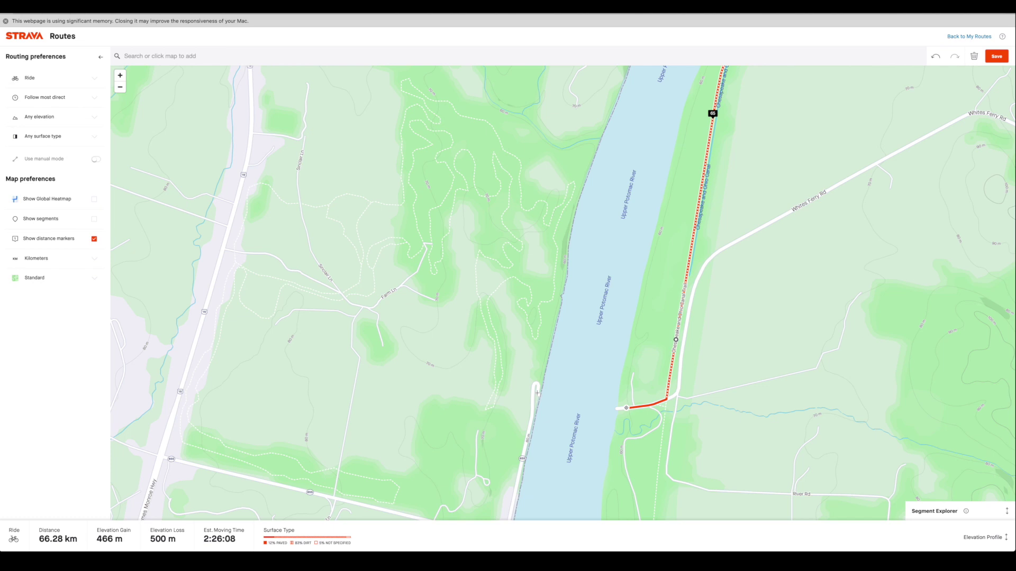
# Try to extend the route to the Potomac's west bank with automatic routing, inspect the resulting path, and undo the added point
pyautogui.scroll(-2, 537, 392)
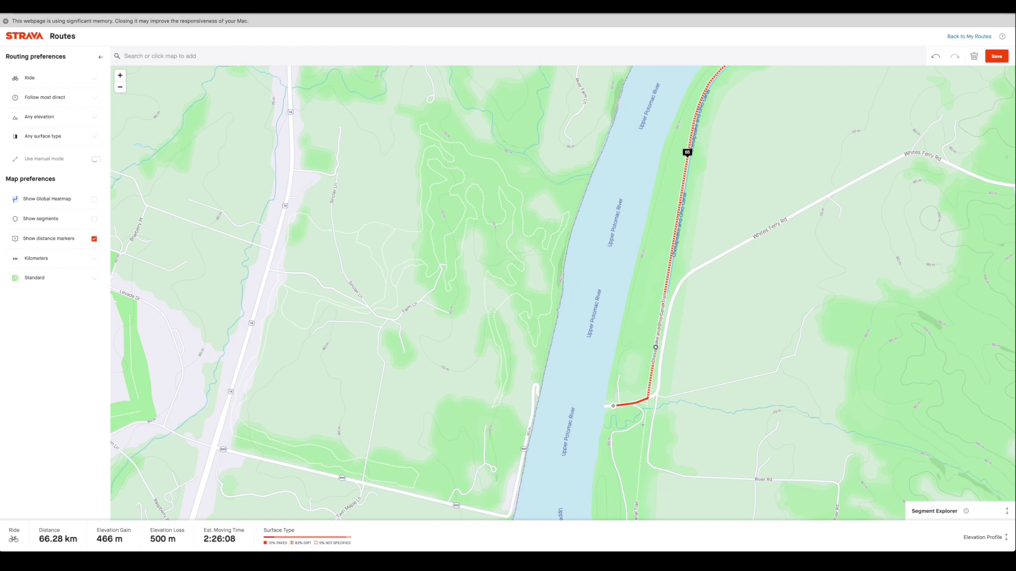
pyautogui.scroll(-10, 643, 425)
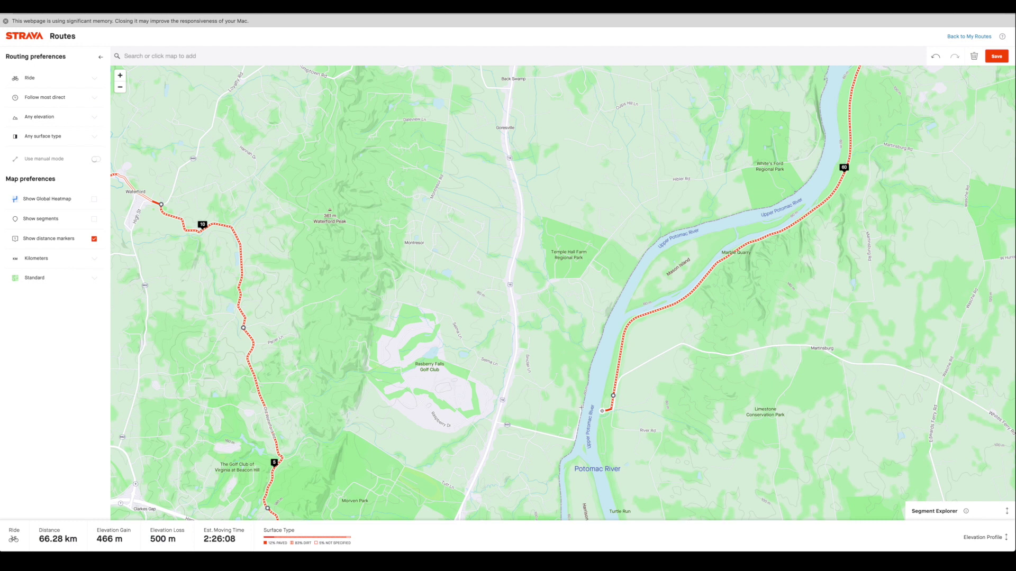
pyautogui.click(581, 406)
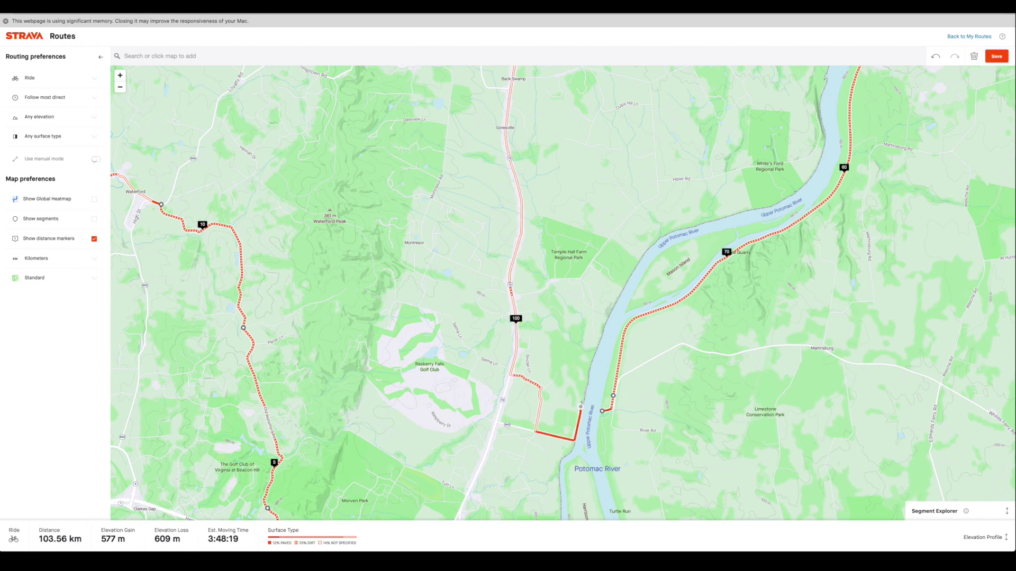
pyautogui.scroll(-5, 582, 405)
pyautogui.scroll(-2, 587, 389)
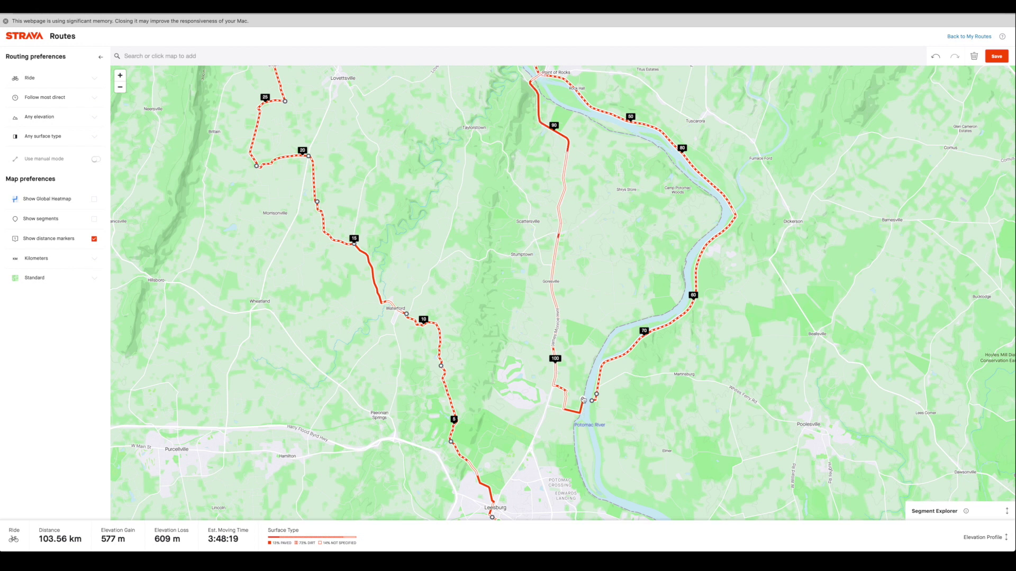
pyautogui.scroll(-2, 572, 287)
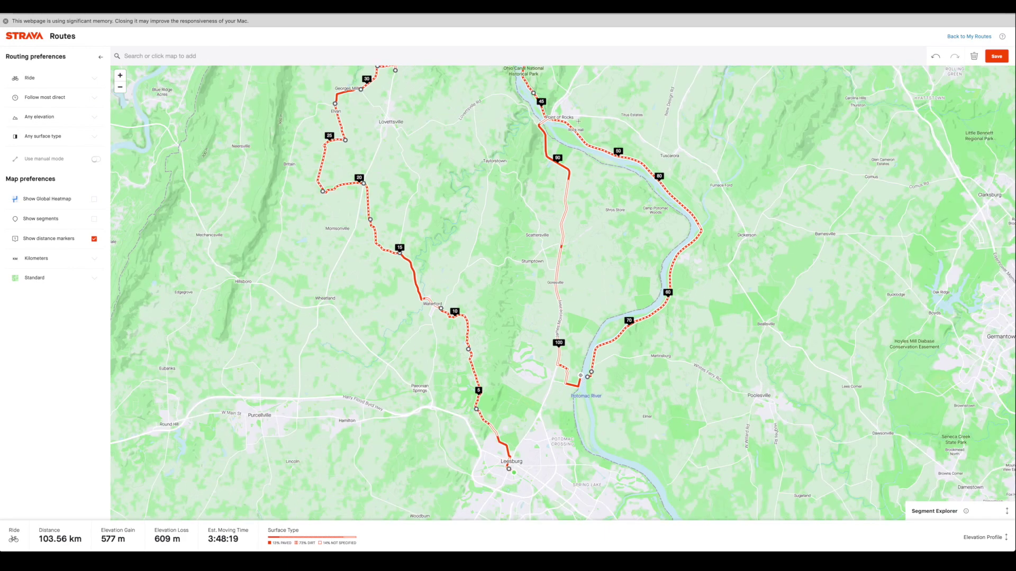
pyautogui.scroll(2, 588, 367)
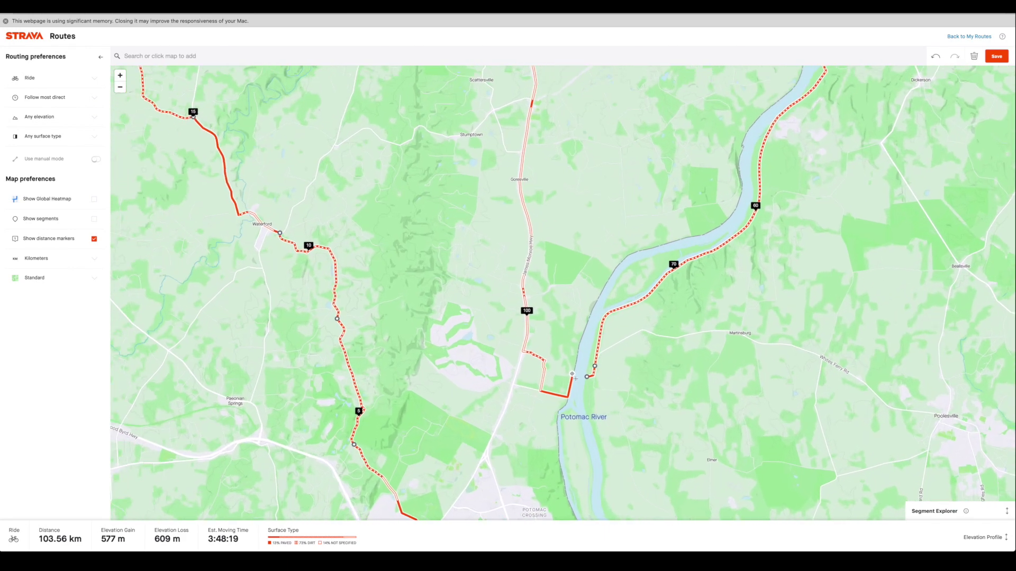
pyautogui.click(939, 61)
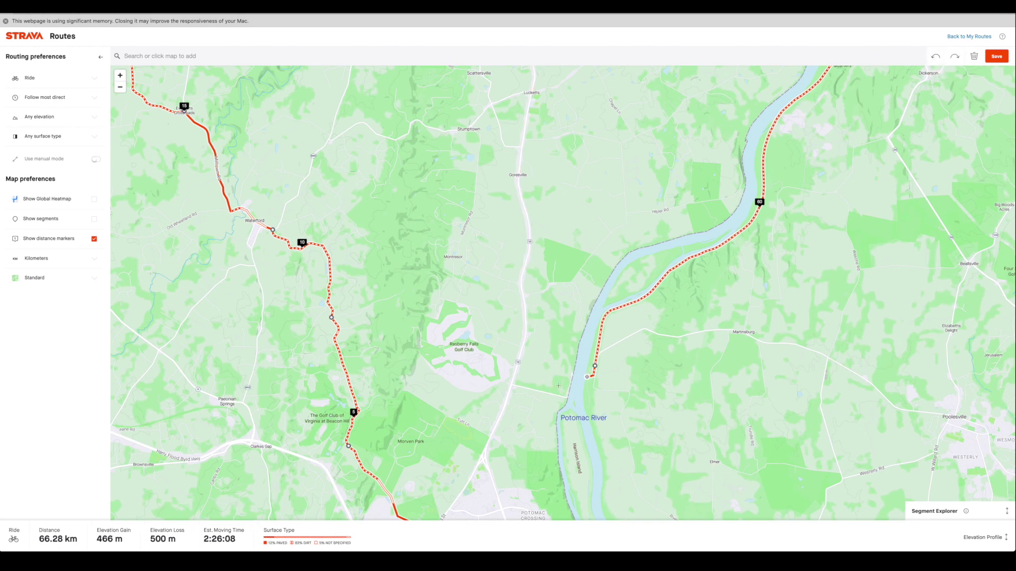
# Enable manual mode and draw a straight river crossing from the ferry landing to the road end on the west bank
pyautogui.scroll(3, 592, 370)
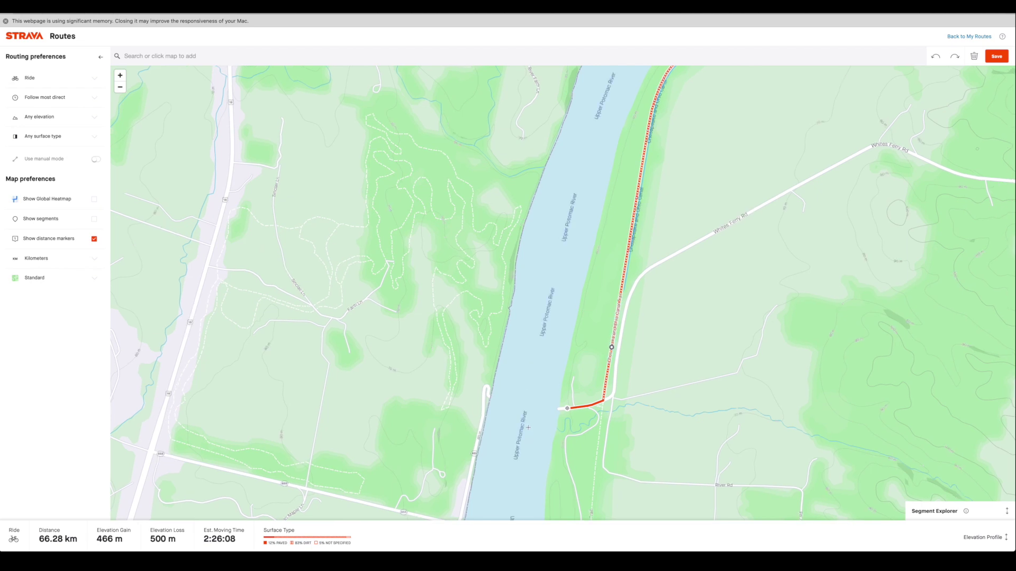
pyautogui.moveTo(566, 397); pyautogui.dragTo(613, 334)
pyautogui.scroll(1, 614, 334)
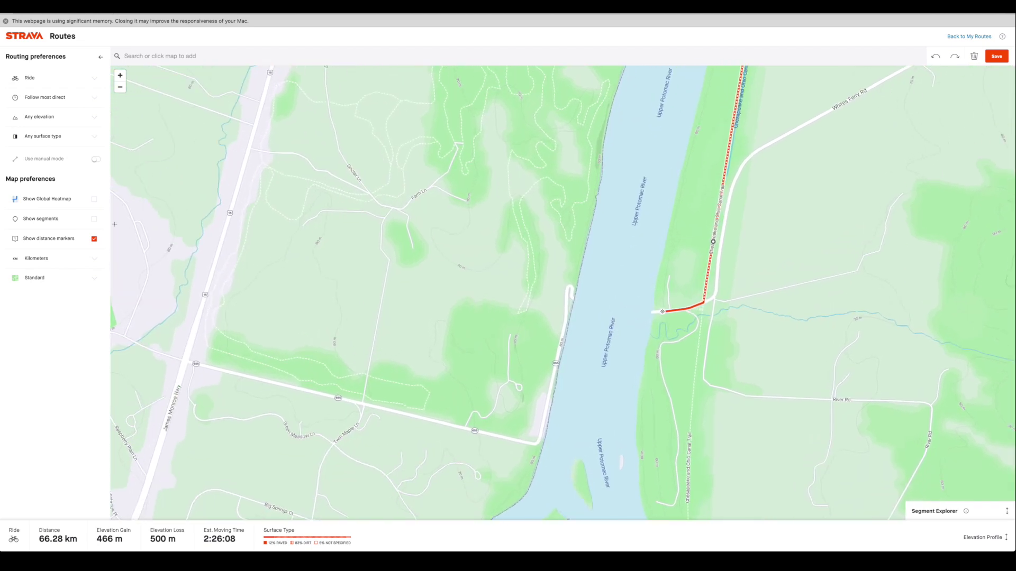
pyautogui.click(96, 160)
pyautogui.click(497, 171)
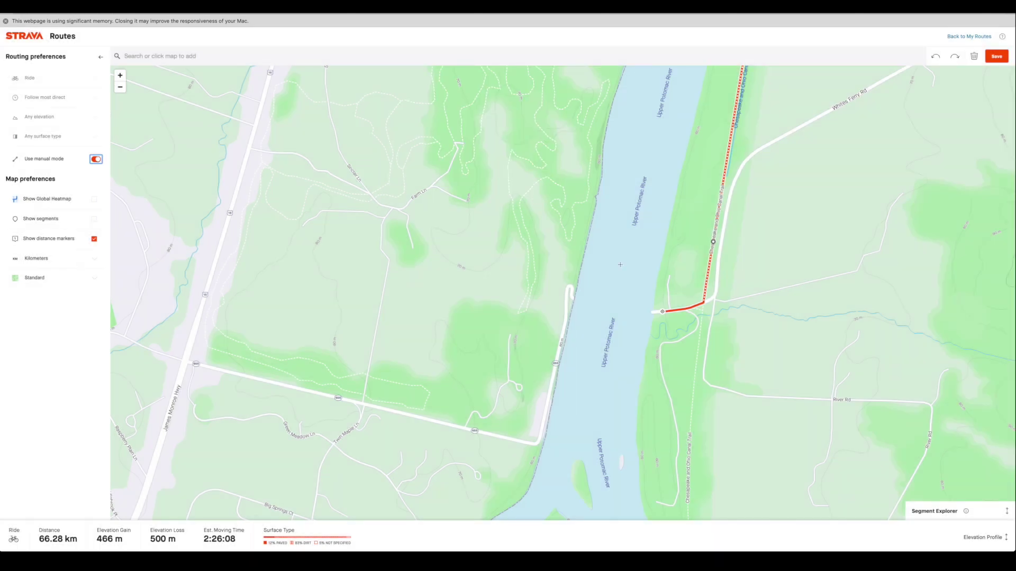
pyautogui.click(571, 298)
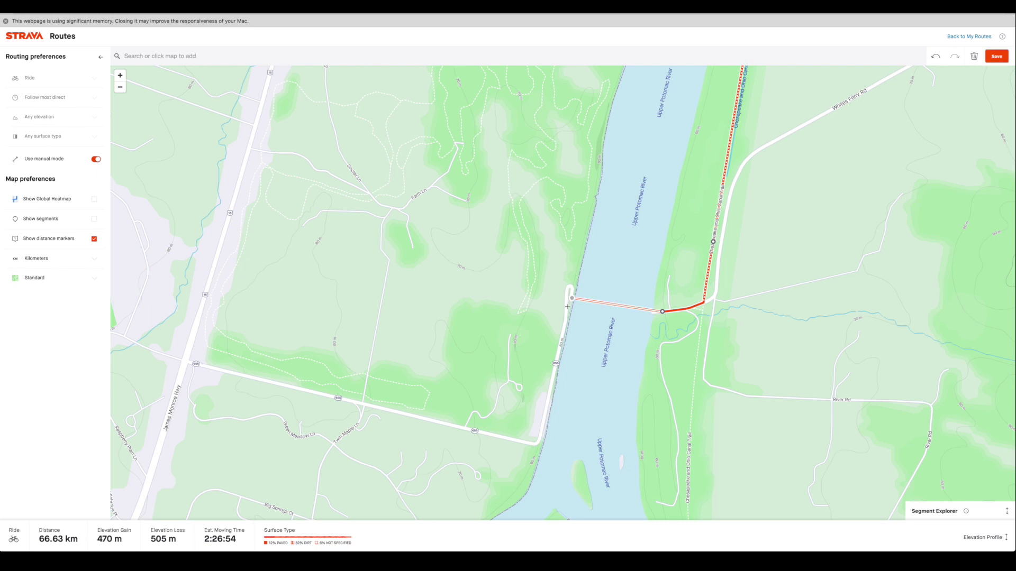
# Disable manual mode and extend the route along the ferry access road to James Monroe Hwy
pyautogui.click(96, 159)
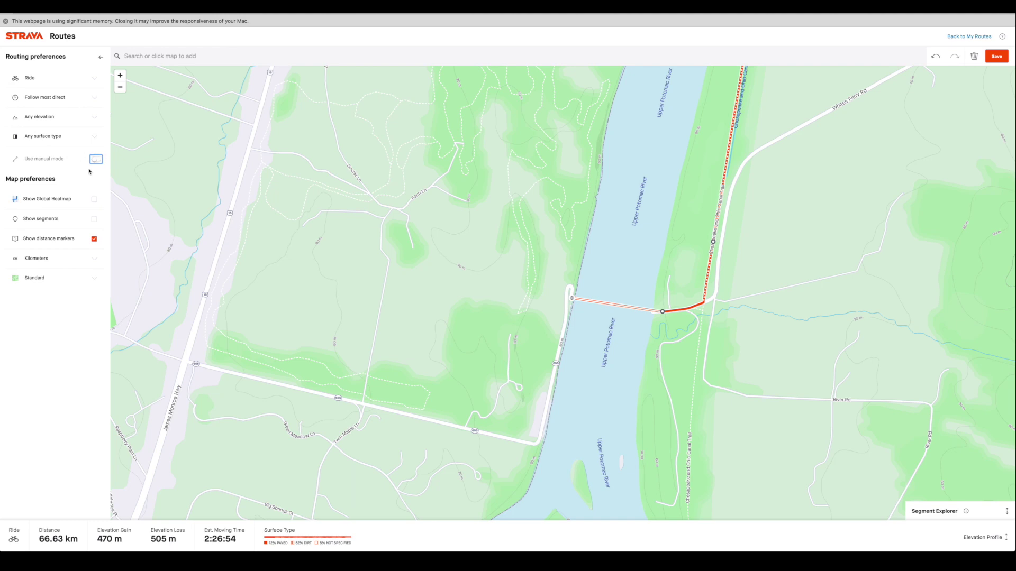
pyautogui.click(186, 367)
pyautogui.scroll(-5, 188, 370)
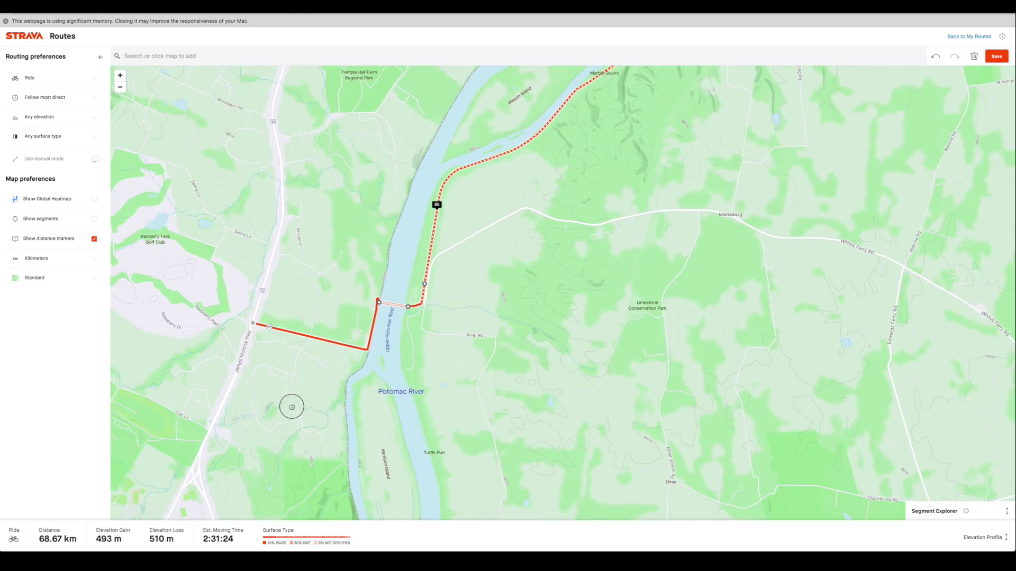
# Continue the route south into Leesburg and close the loop at the starting point near Raflo Park
pyautogui.moveTo(290, 408); pyautogui.dragTo(544, 150)
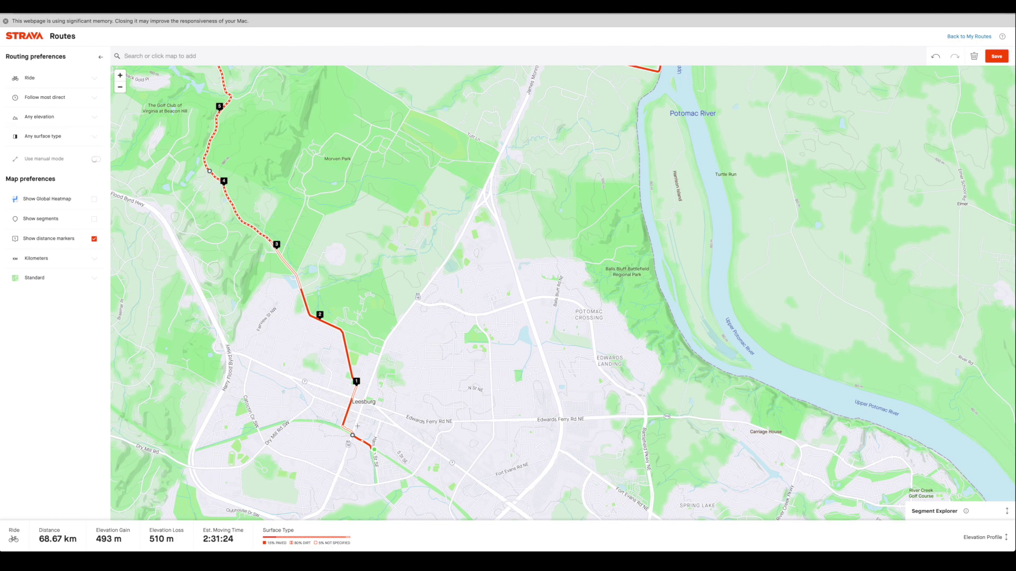
pyautogui.click(356, 427)
pyautogui.scroll(3, 378, 456)
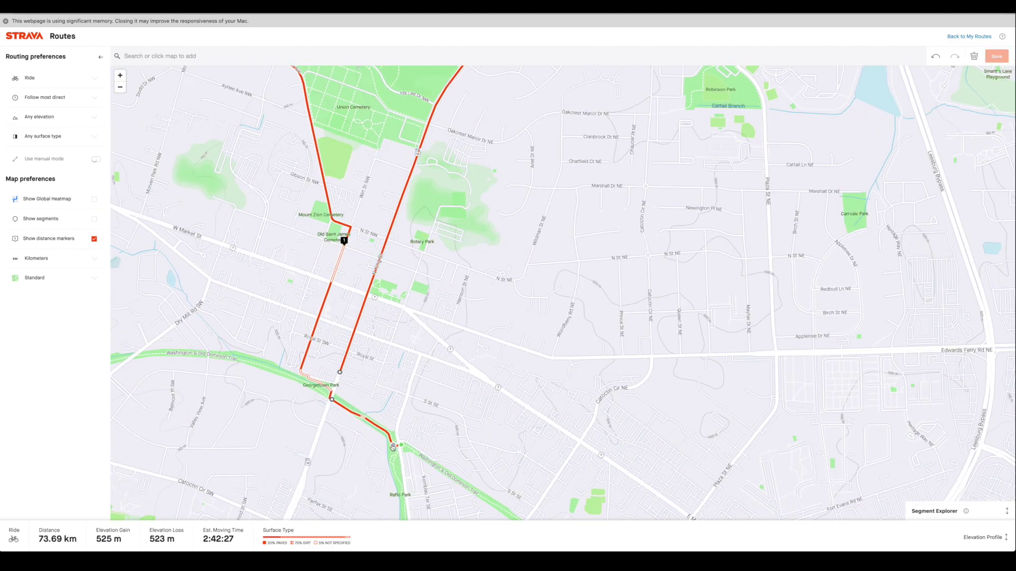
pyautogui.scroll(-5, 577, 228)
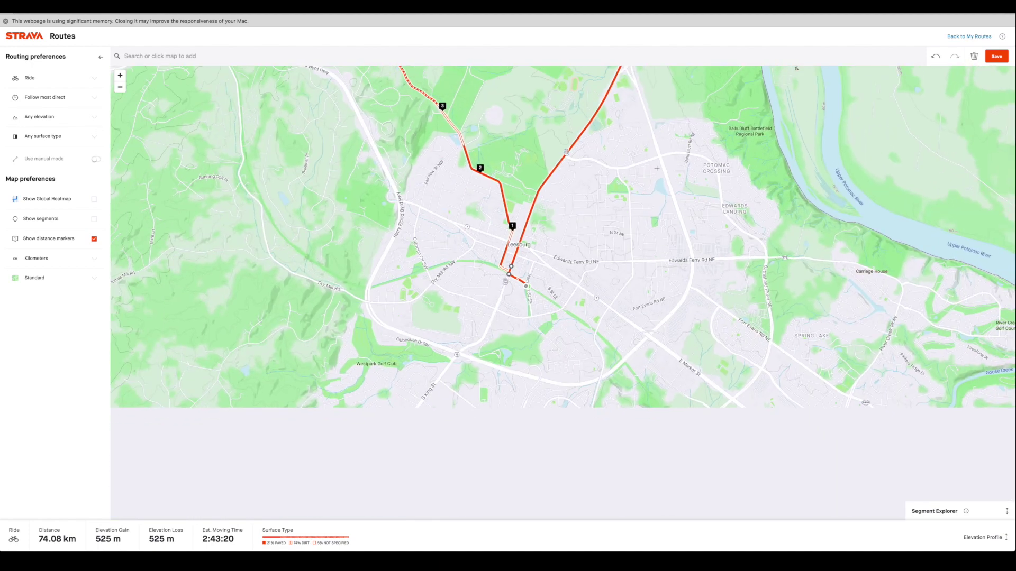
# Inspect the completed loop from Leesburg to the Potomac, including the straight river crossing and the ferry access road
pyautogui.scroll(2, 620, 296)
pyautogui.scroll(-2, 621, 295)
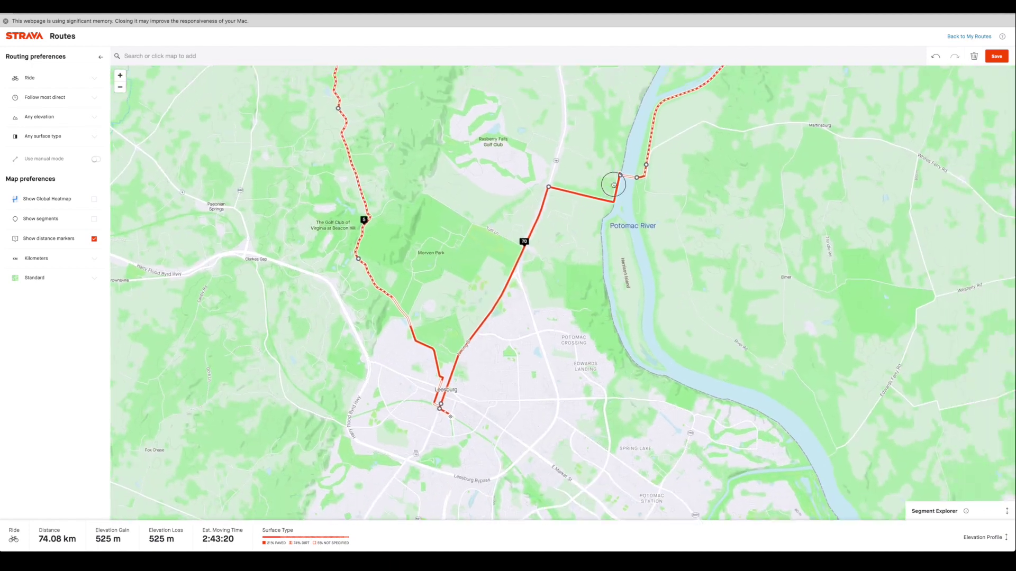
pyautogui.scroll(5, 625, 295)
pyautogui.scroll(3, 625, 295)
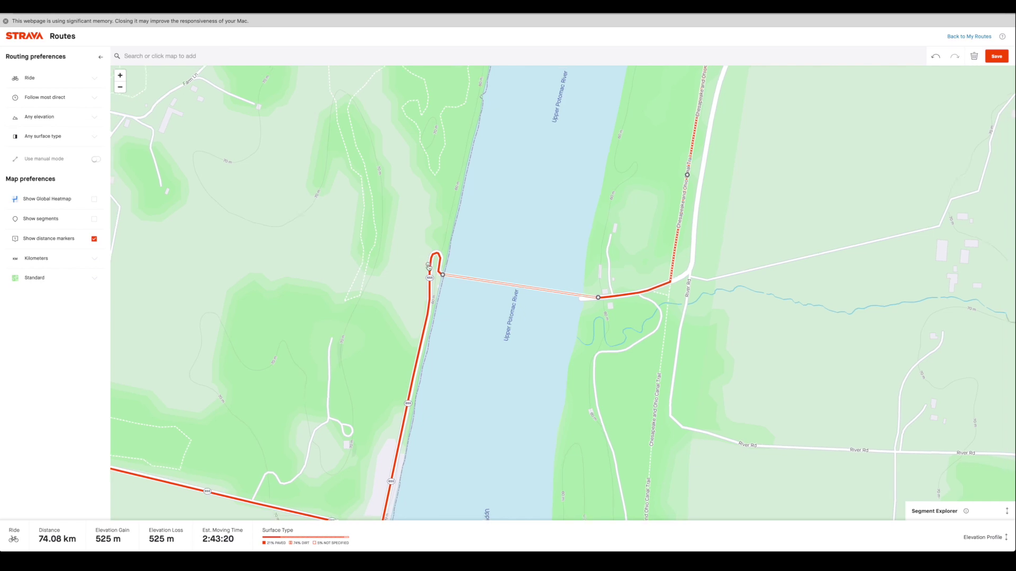
pyautogui.scroll(-3, 425, 264)
pyautogui.scroll(-3, 425, 262)
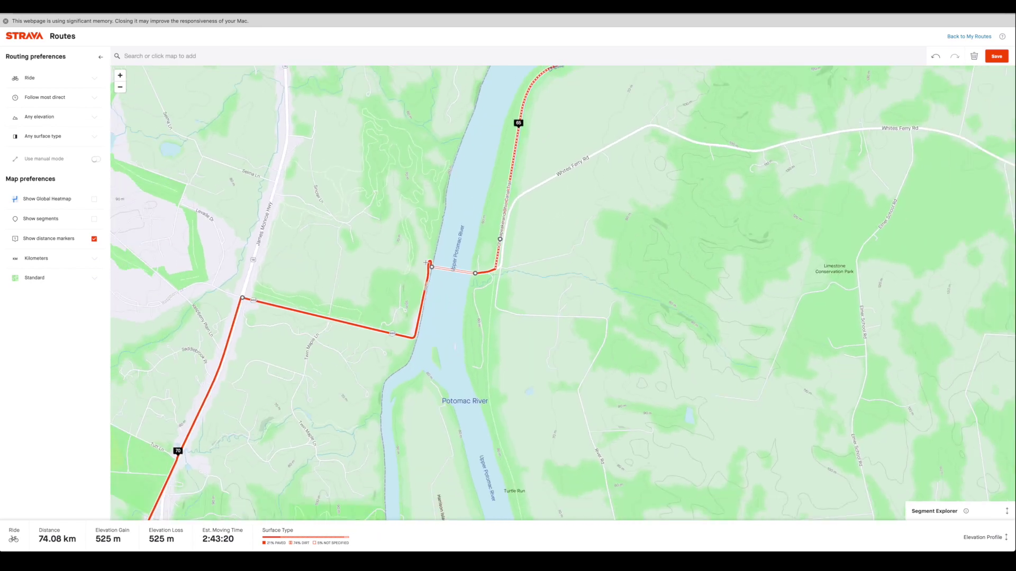
pyautogui.scroll(-3, 408, 211)
pyautogui.scroll(2, 410, 196)
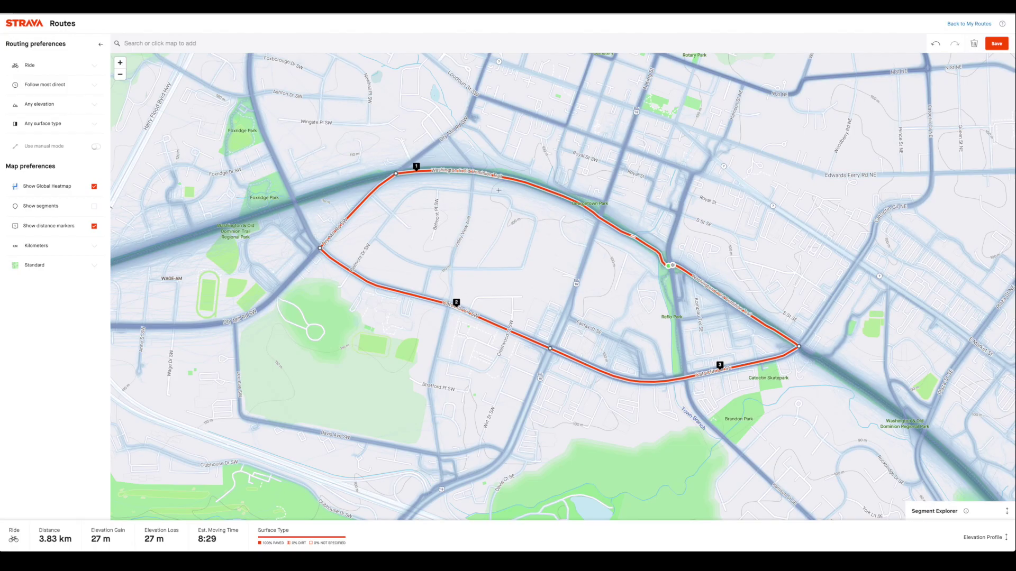
# Switch the base map to Dark and examine the global heatmap around the short Leesburg loop
pyautogui.scroll(-1, 392, 252)
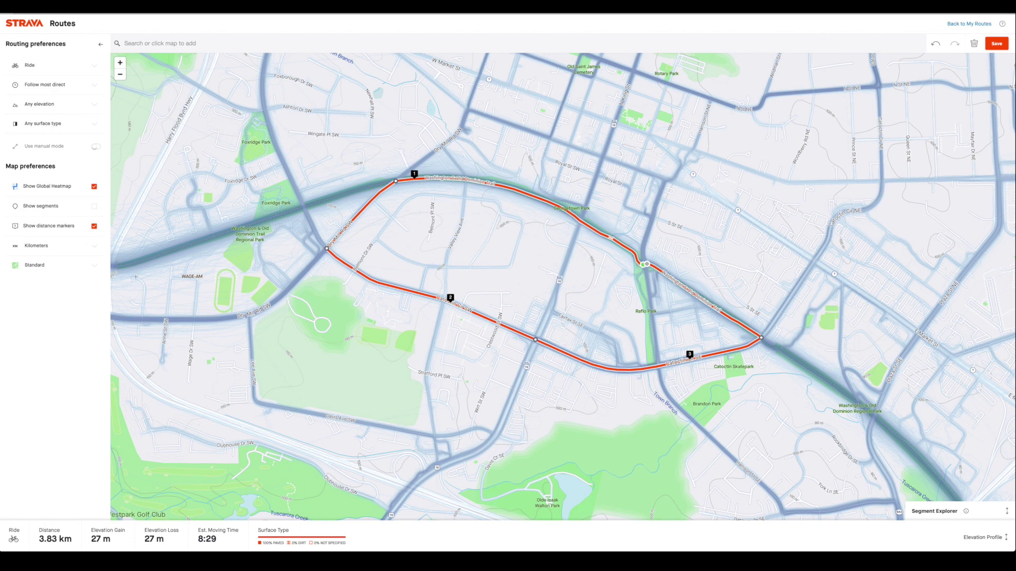
pyautogui.scroll(-2, 424, 281)
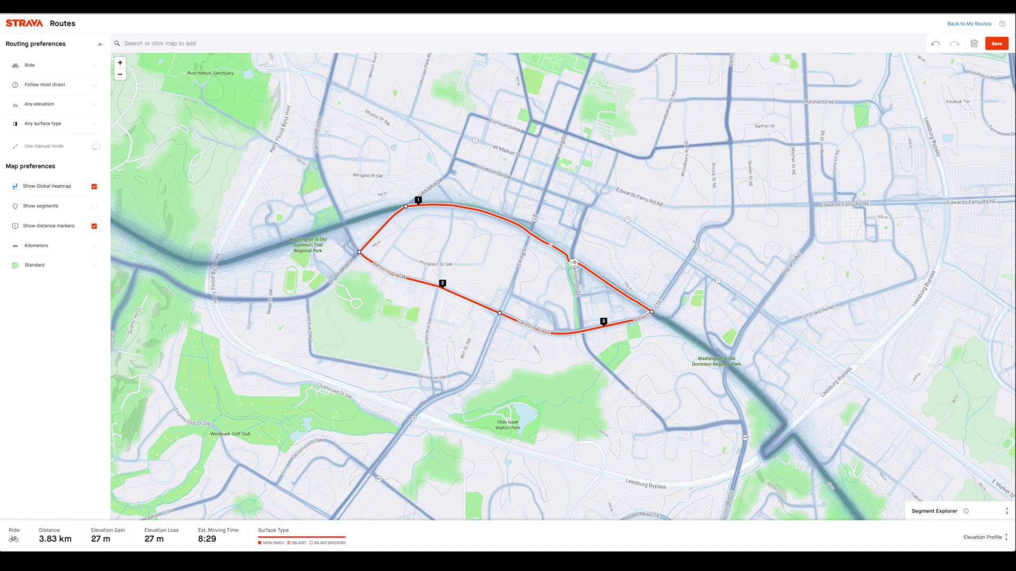
pyautogui.click(89, 265)
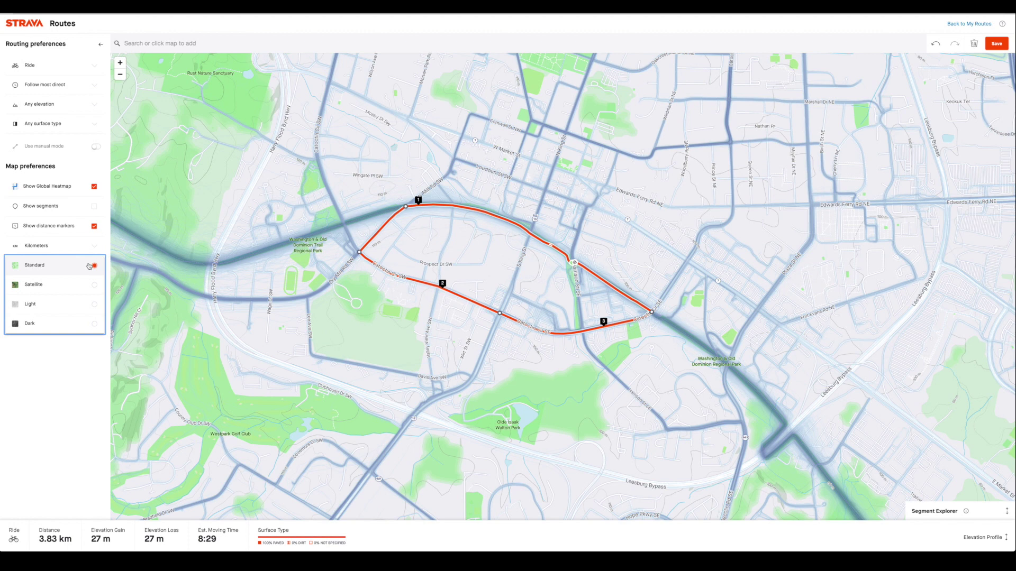
pyautogui.click(39, 329)
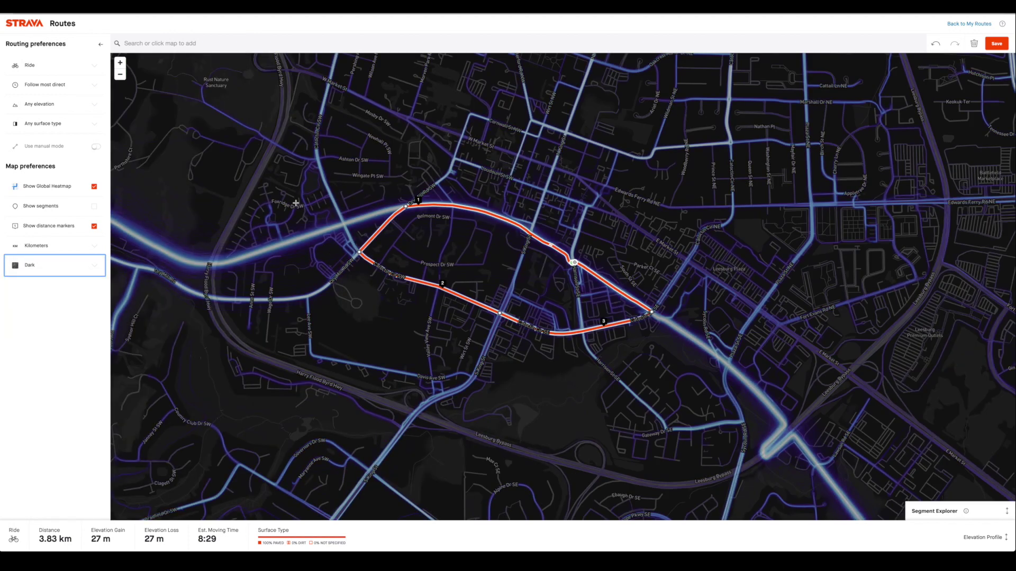
pyautogui.scroll(-2, 296, 203)
pyautogui.moveTo(269, 172); pyautogui.dragTo(341, 234)
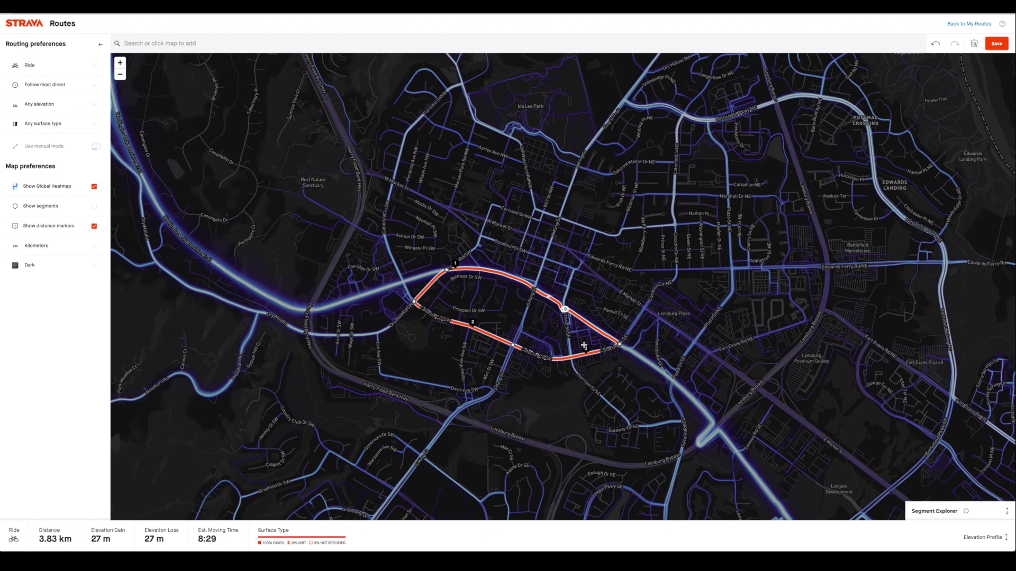
pyautogui.moveTo(675, 406); pyautogui.dragTo(712, 386)
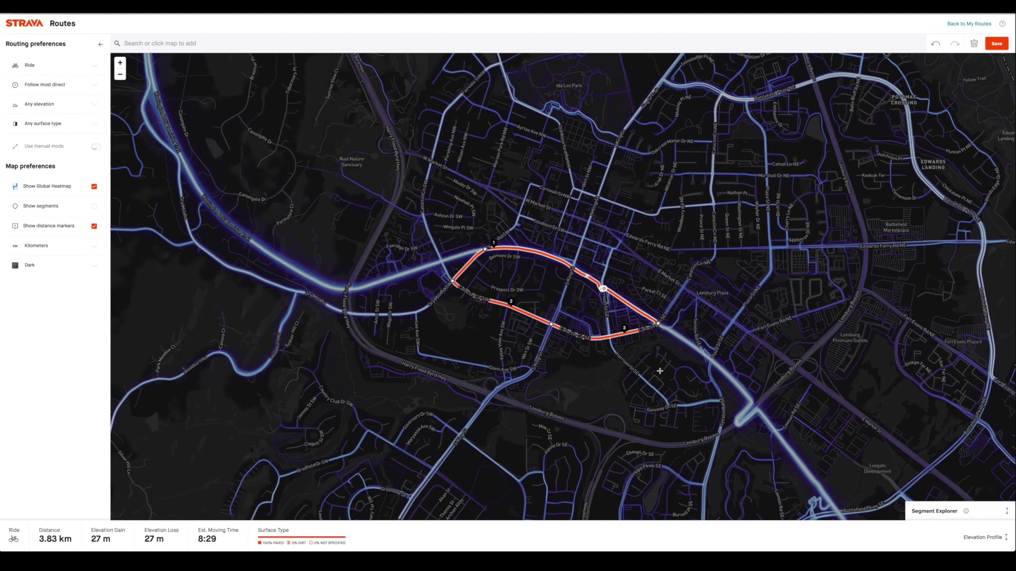
pyautogui.scroll(-2, 211, 167)
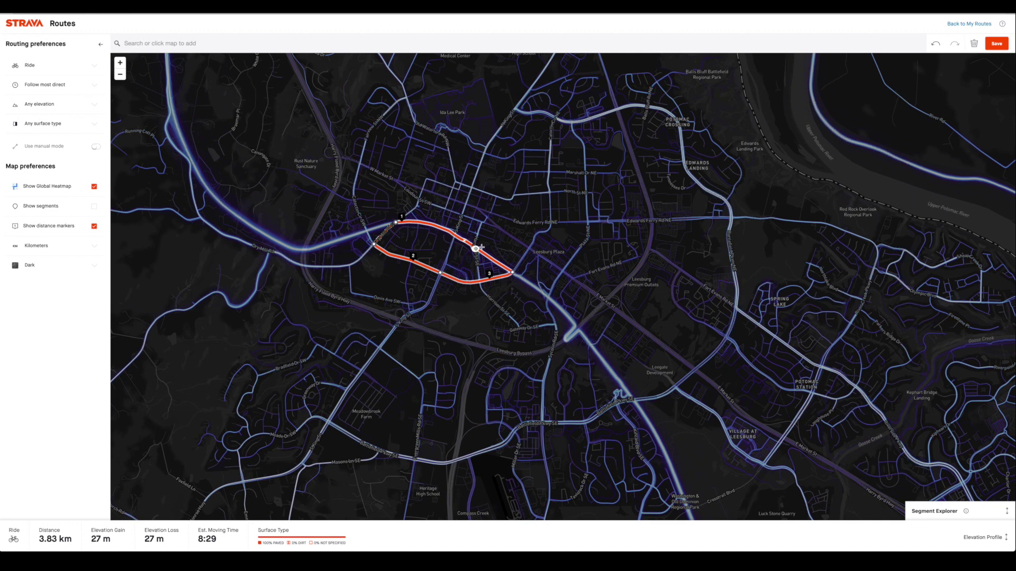
pyautogui.moveTo(199, 150); pyautogui.dragTo(247, 247)
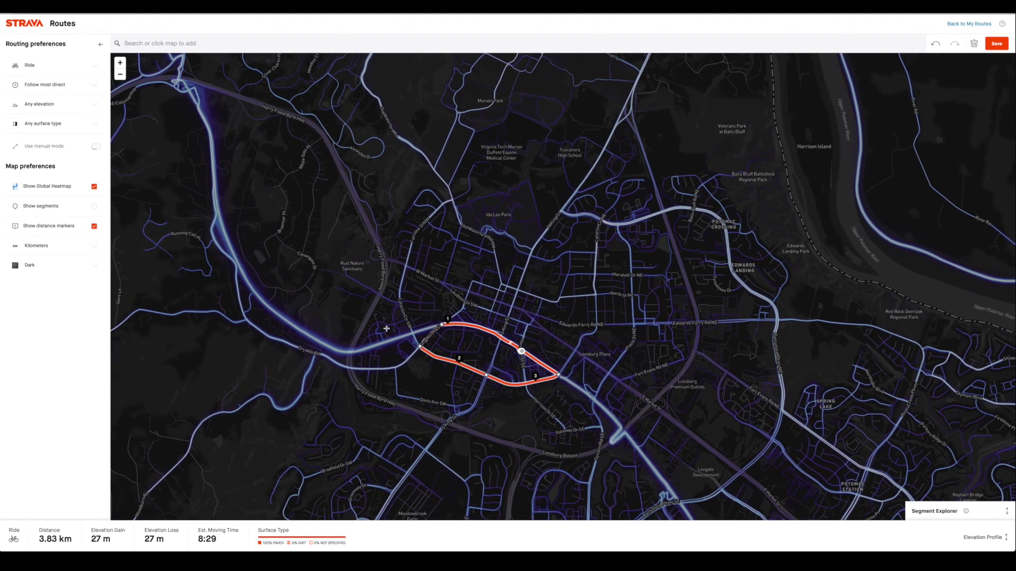
pyautogui.scroll(-1, 371, 346)
pyautogui.scroll(3, 358, 353)
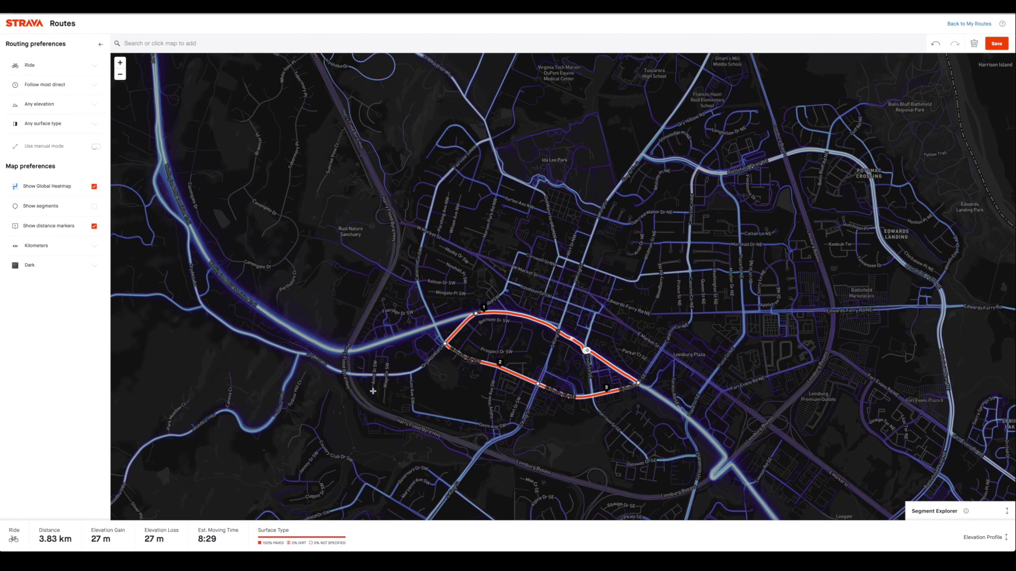
# Change the base map style to Light and examine the ride heatmap west of Leesburg along the Washington & Old Dominion Trail
pyautogui.click(58, 267)
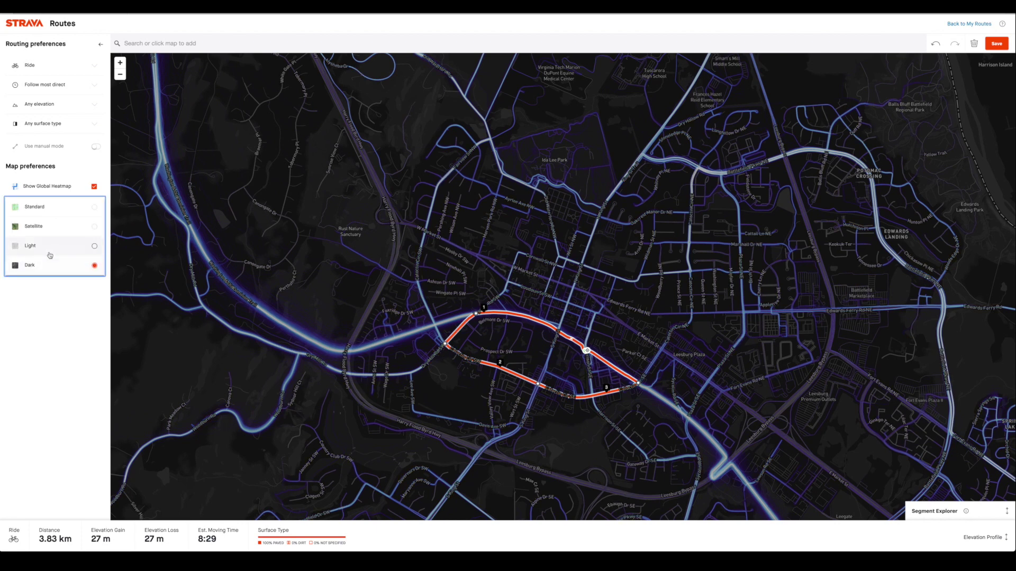
pyautogui.click(51, 247)
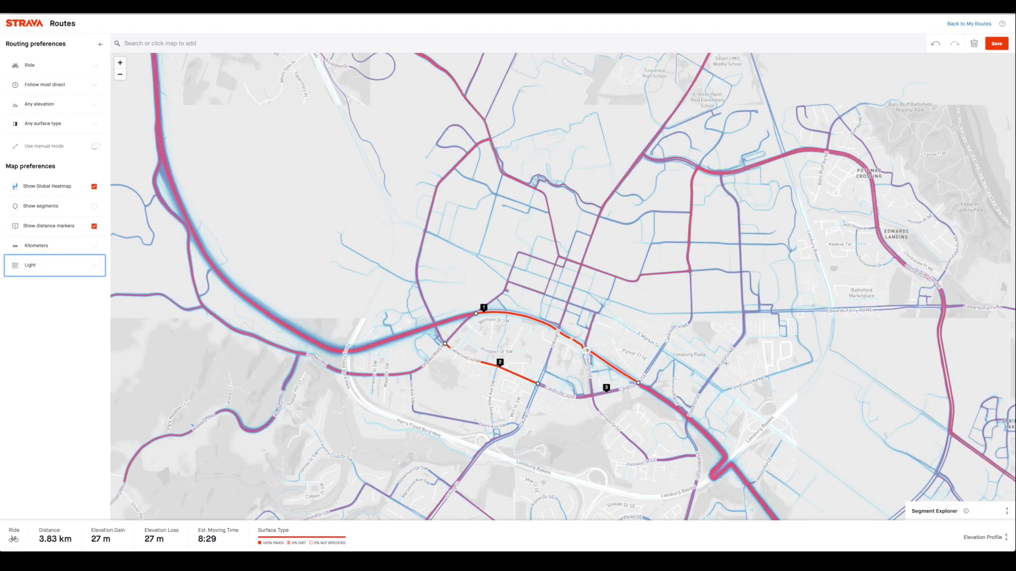
pyautogui.moveTo(354, 250); pyautogui.dragTo(412, 207)
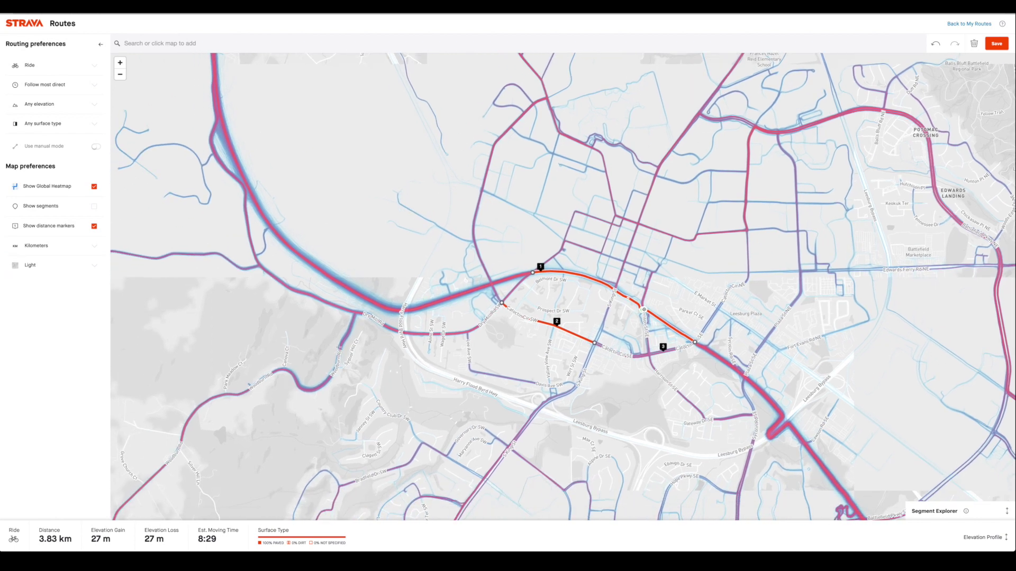
pyautogui.scroll(5, 482, 343)
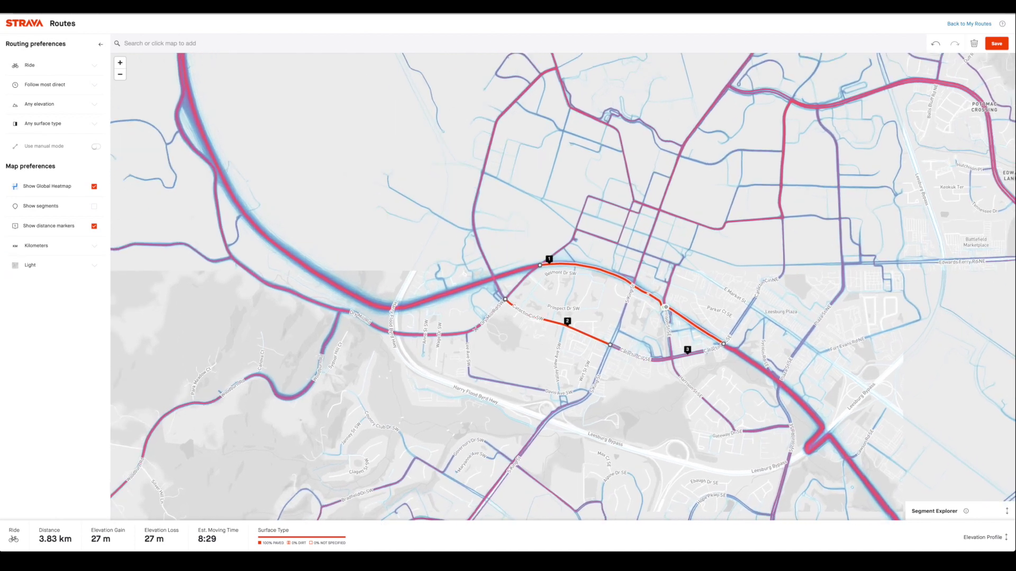
pyautogui.moveTo(380, 301); pyautogui.dragTo(543, 339)
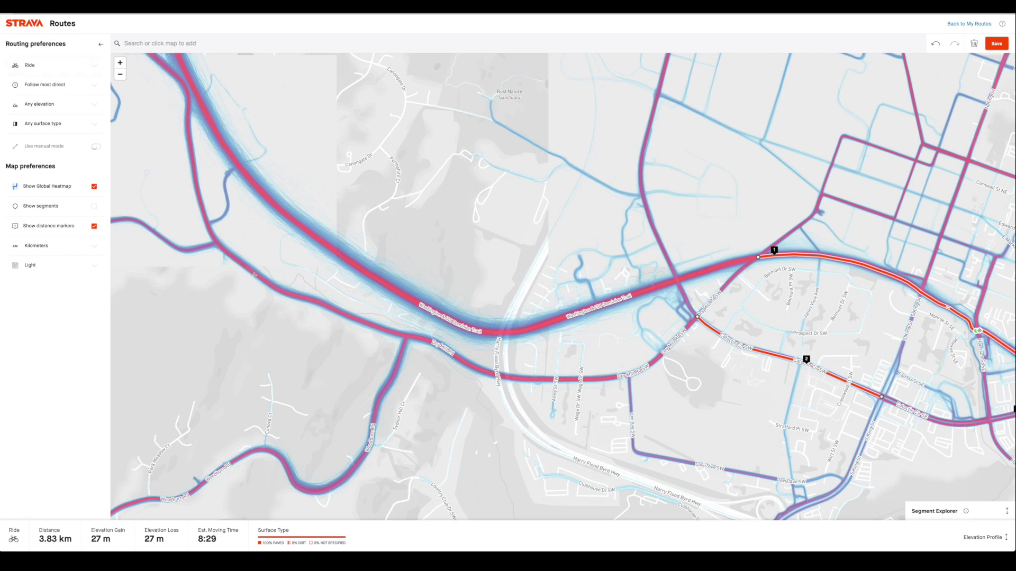
# Switch the activity type to Run to compare its heatmap, and return it to Ride
pyautogui.click(50, 65)
pyautogui.click(50, 84)
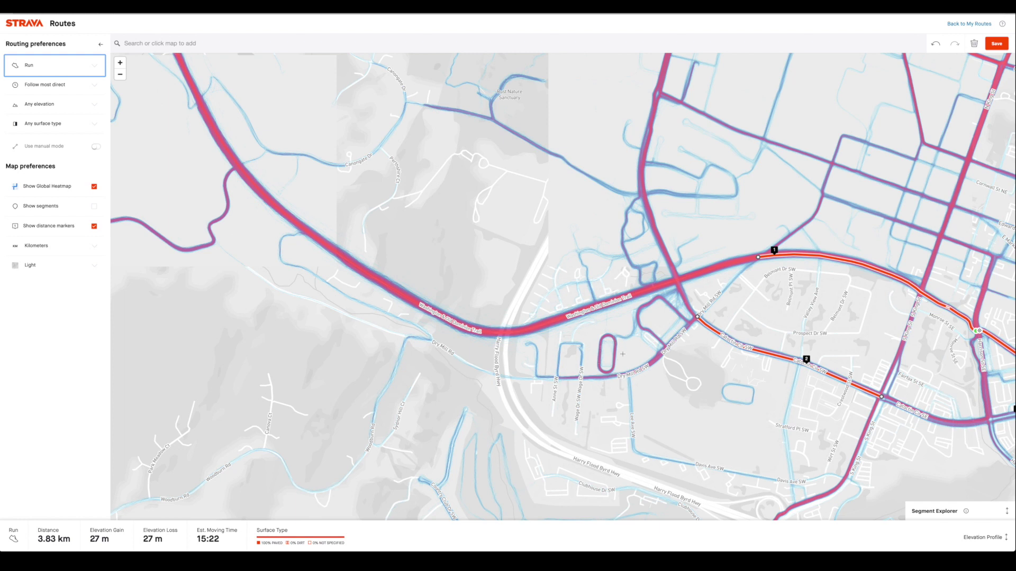
pyautogui.click(74, 66)
pyautogui.click(68, 47)
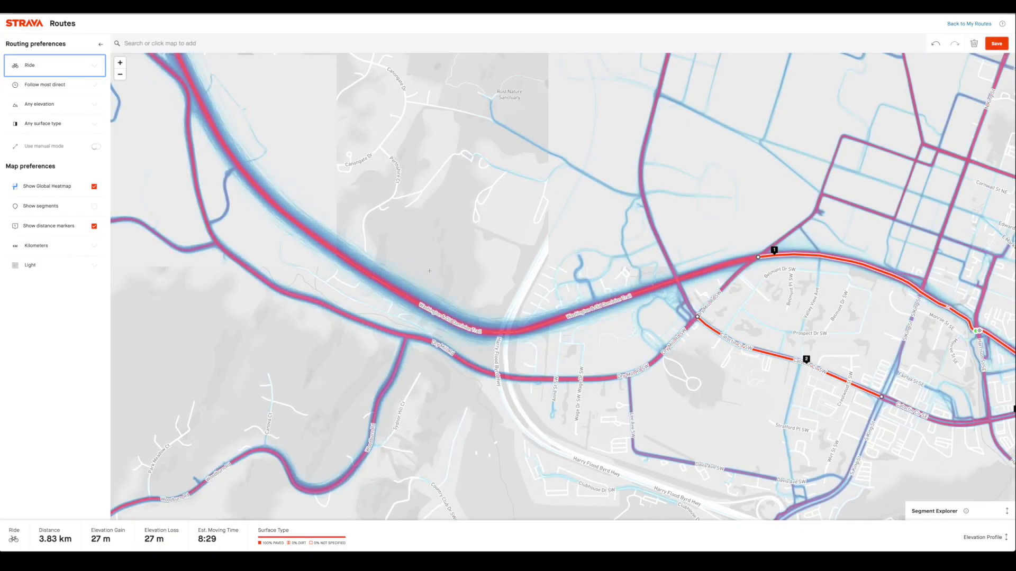
# Set the base map to Satellite and inspect the heatmap over the trail and roads west of Leesburg
pyautogui.scroll(-5, 427, 269)
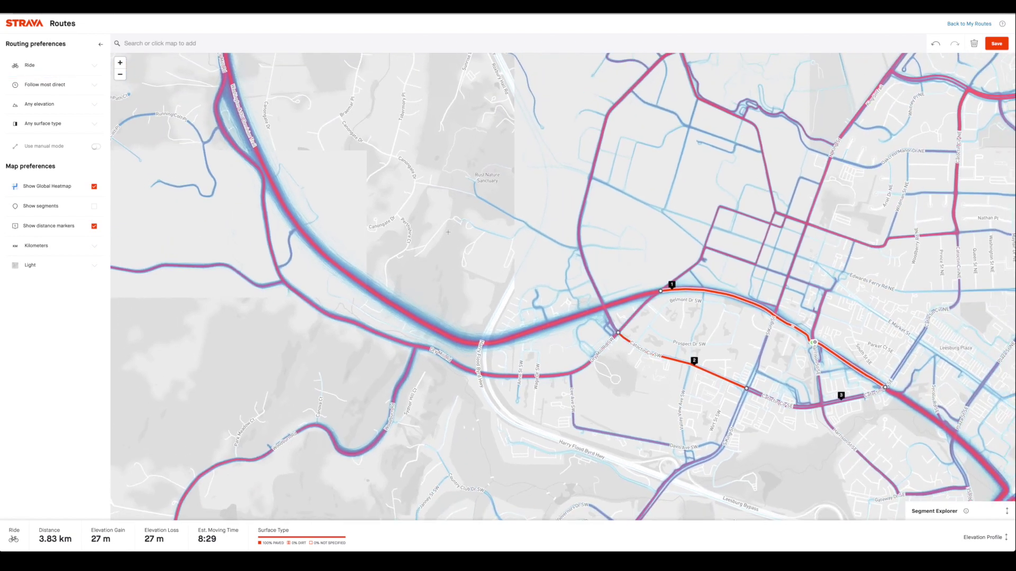
pyautogui.click(53, 267)
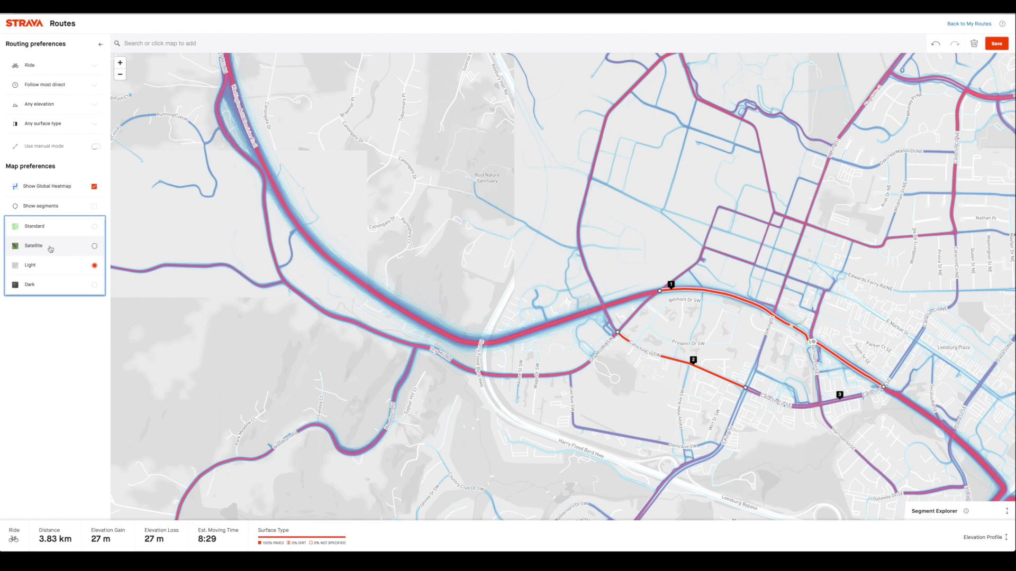
pyautogui.click(50, 248)
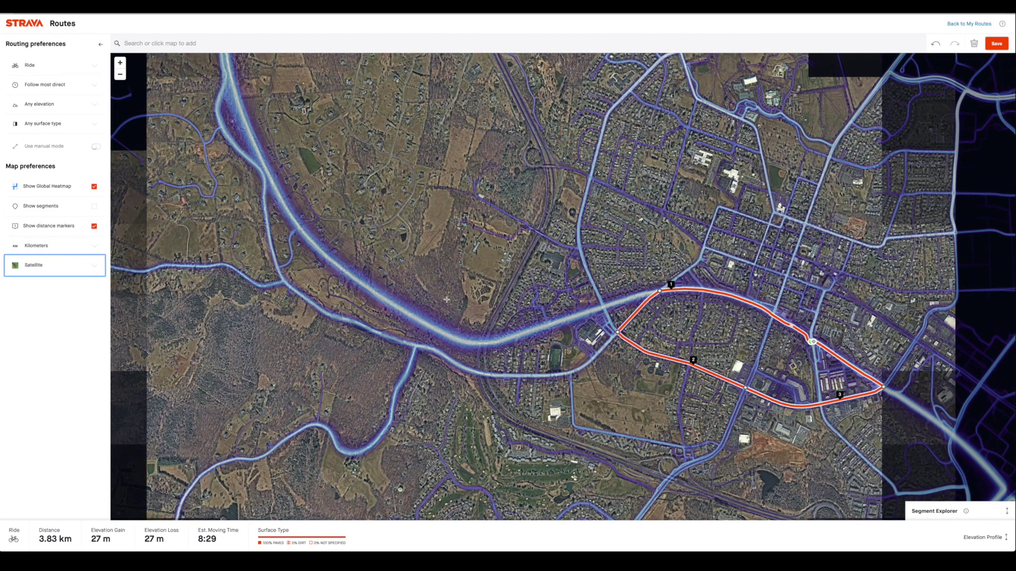
pyautogui.moveTo(539, 320); pyautogui.dragTo(507, 281)
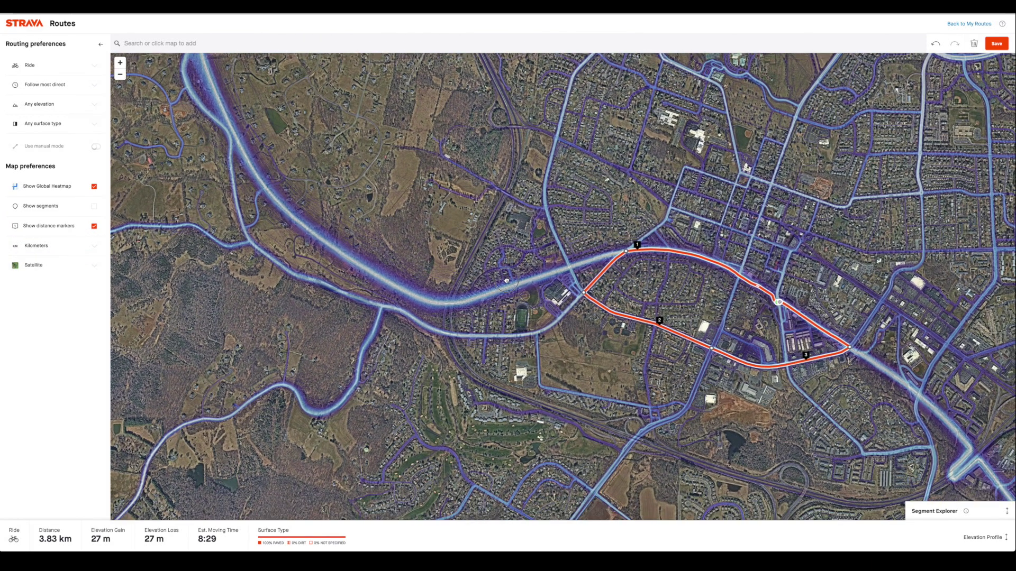
pyautogui.scroll(3, 362, 267)
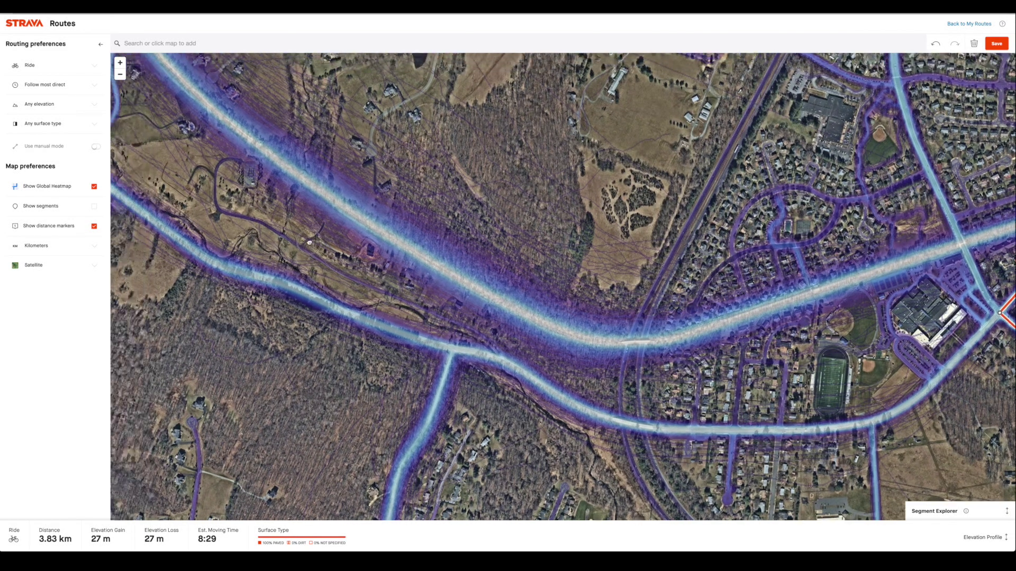
pyautogui.moveTo(311, 258); pyautogui.dragTo(507, 340)
pyautogui.moveTo(344, 145); pyautogui.dragTo(397, 226)
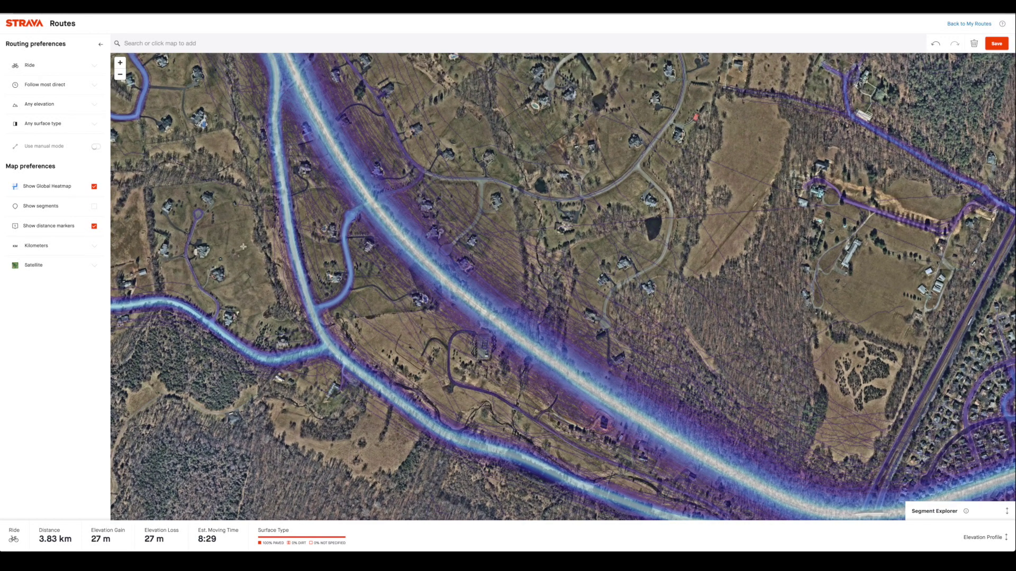
# Hide the global heatmap and inspect the trail's path and road connections in the satellite imagery
pyautogui.click(94, 186)
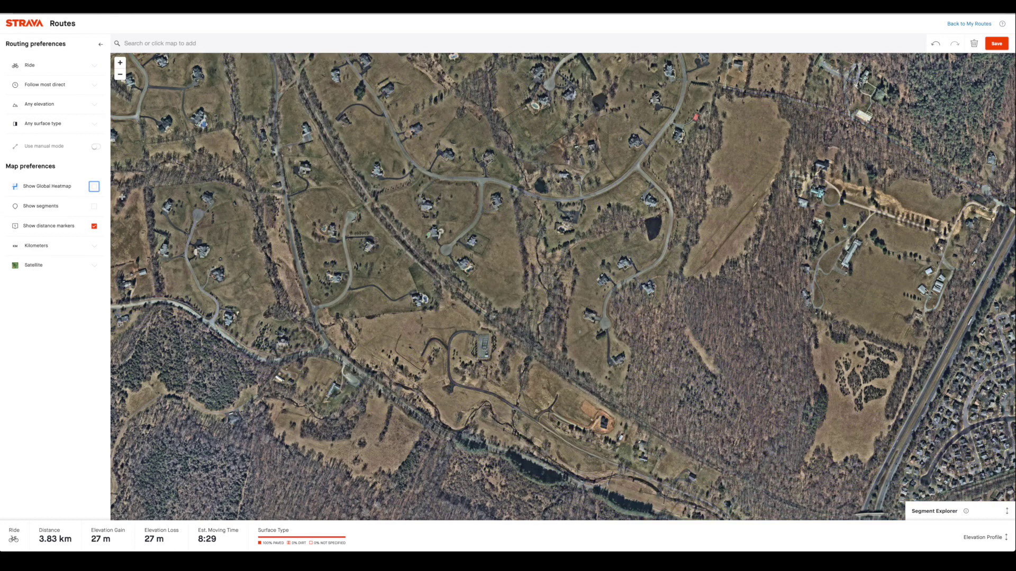
pyautogui.moveTo(263, 172); pyautogui.dragTo(295, 244)
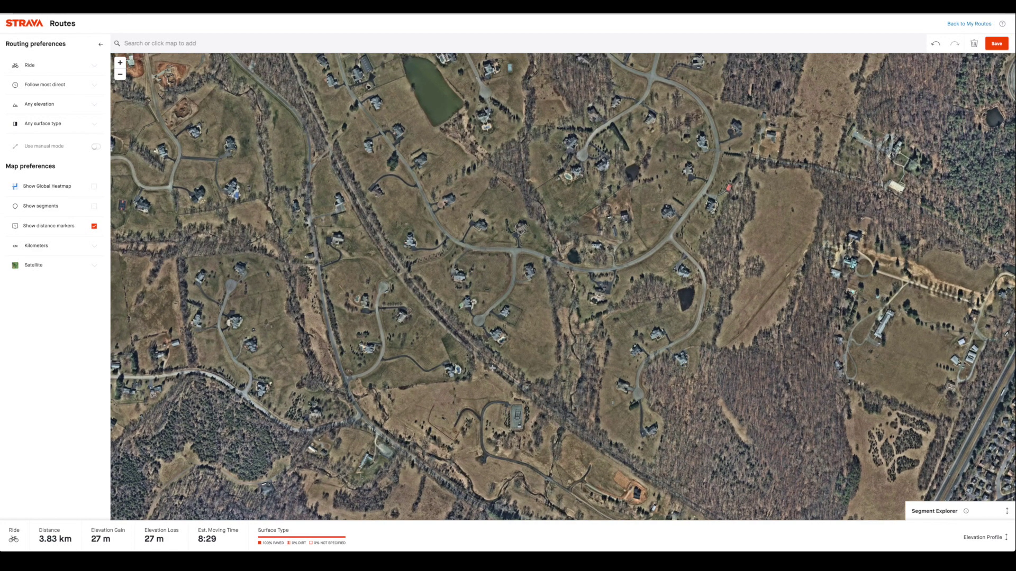
pyautogui.scroll(3, 359, 200)
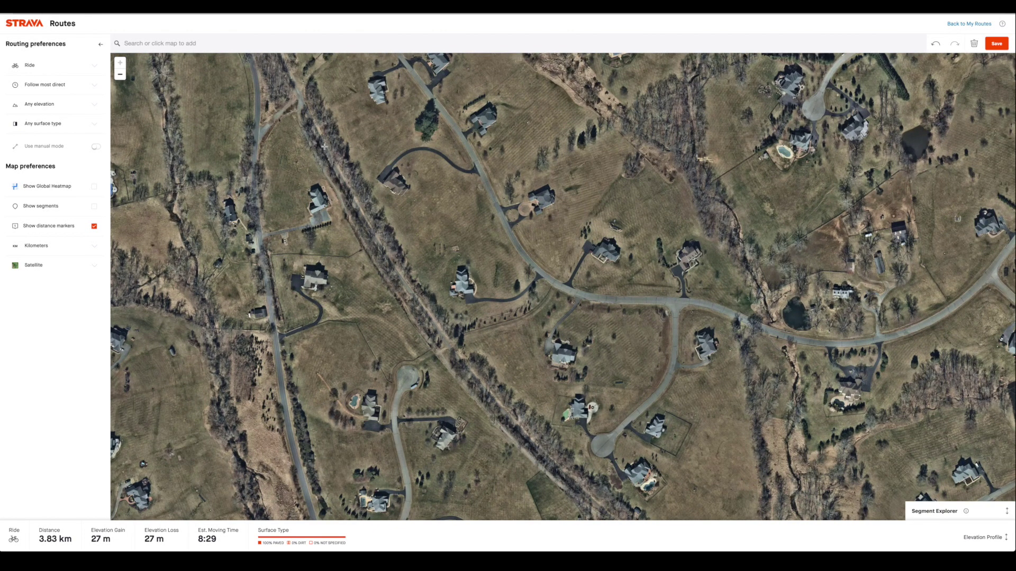
pyautogui.moveTo(317, 119); pyautogui.dragTo(373, 229)
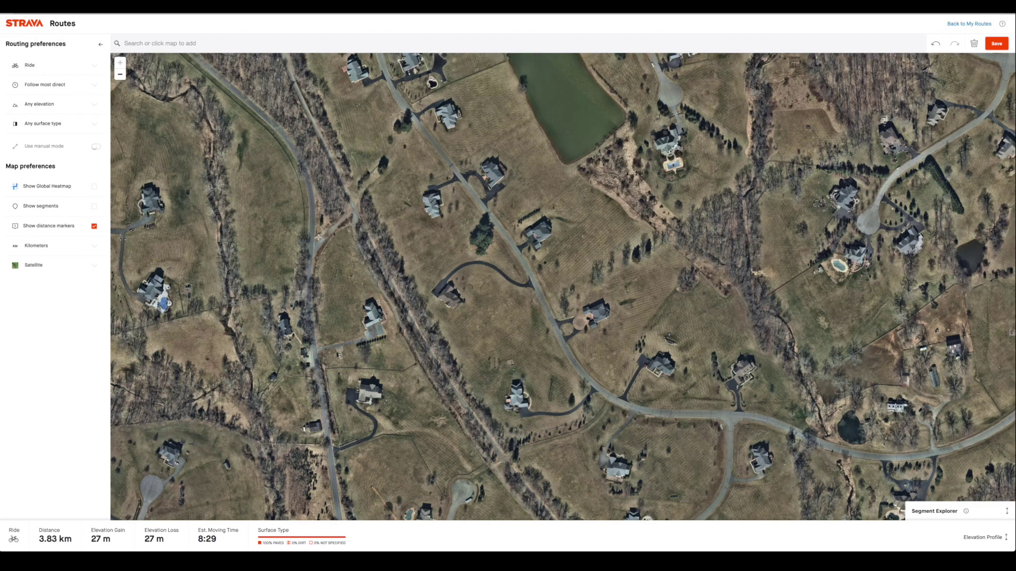
pyautogui.moveTo(326, 222); pyautogui.dragTo(320, 233)
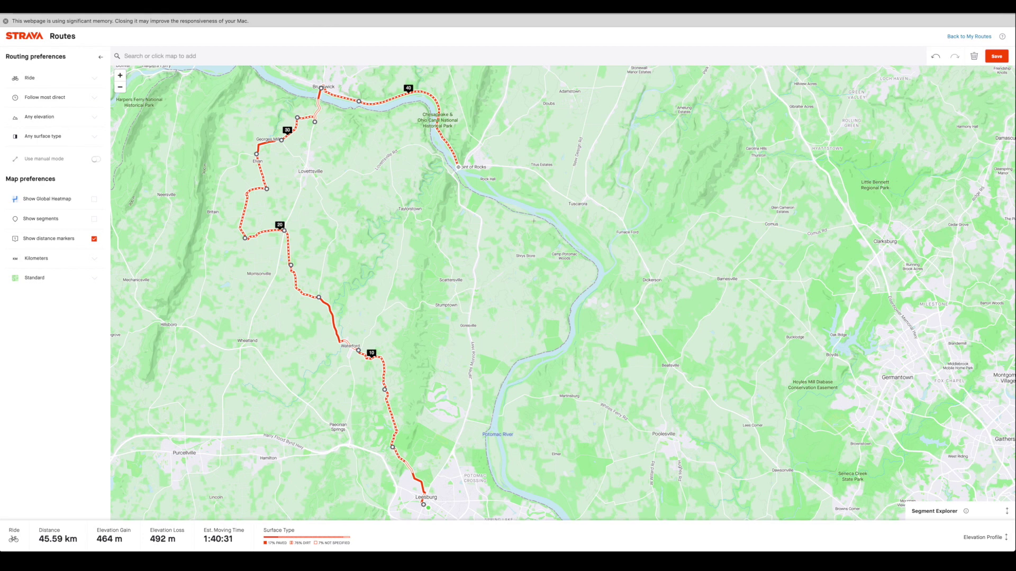
# Examine the roads and riverbanks between Point of Rocks and the Potomac bend on the longer route's map
pyautogui.scroll(5, 449, 175)
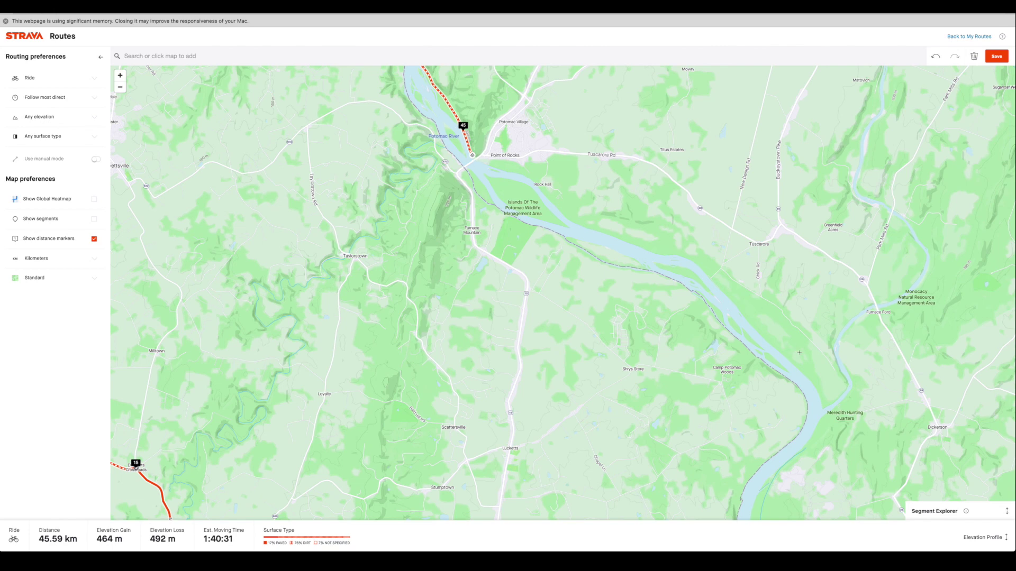
pyautogui.scroll(-2, 650, 299)
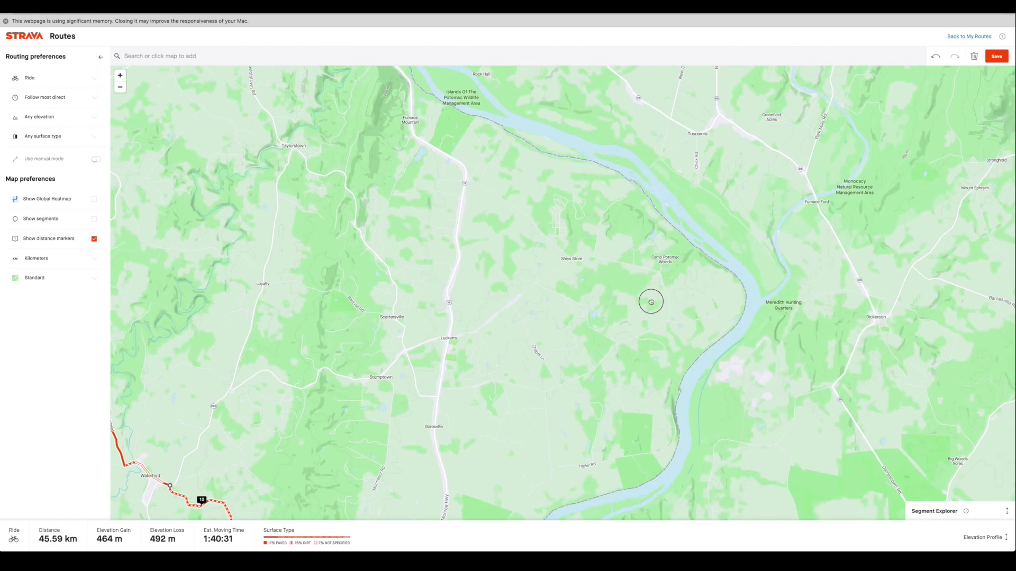
pyautogui.scroll(-2, 471, 342)
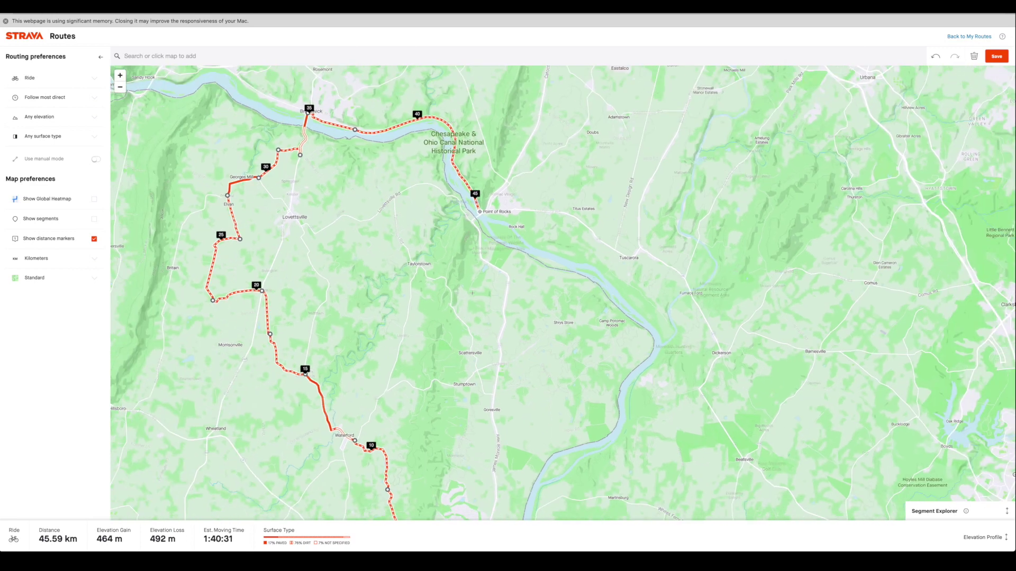
pyautogui.scroll(1, 536, 311)
pyautogui.scroll(3, 495, 136)
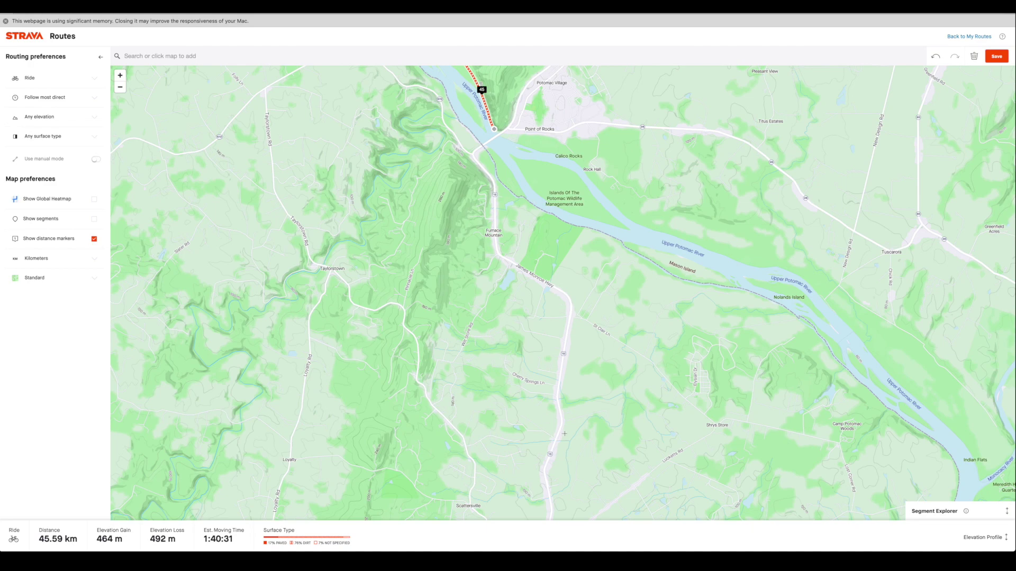
# Examine the whole route and the surrounding roads between Leesburg, Purcellville and Point of Rocks for a way back south
pyautogui.scroll(-3, 564, 434)
pyautogui.scroll(2, 515, 174)
pyautogui.moveTo(498, 520); pyautogui.dragTo(497, 398)
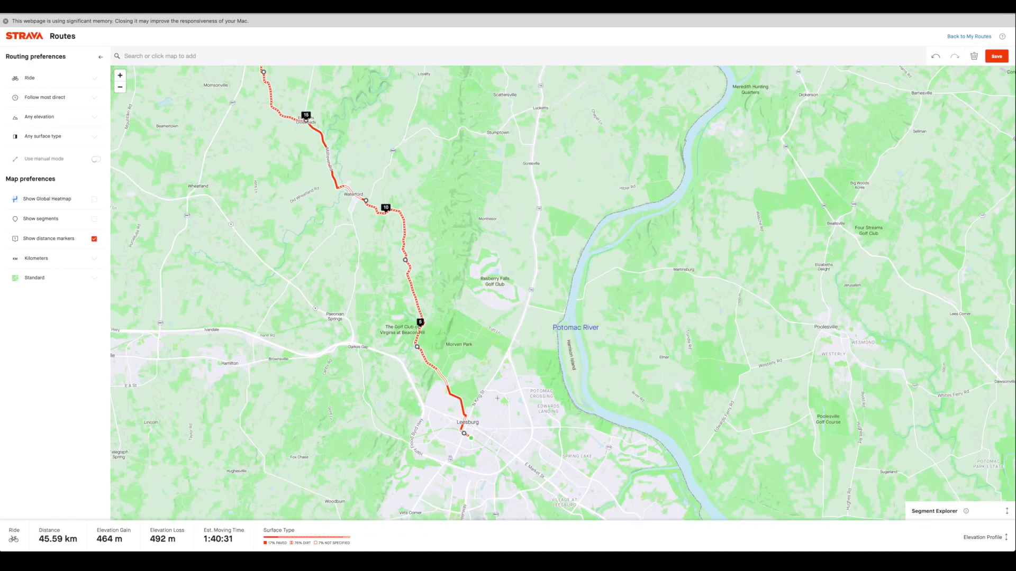
pyautogui.moveTo(469, 247); pyautogui.dragTo(467, 481)
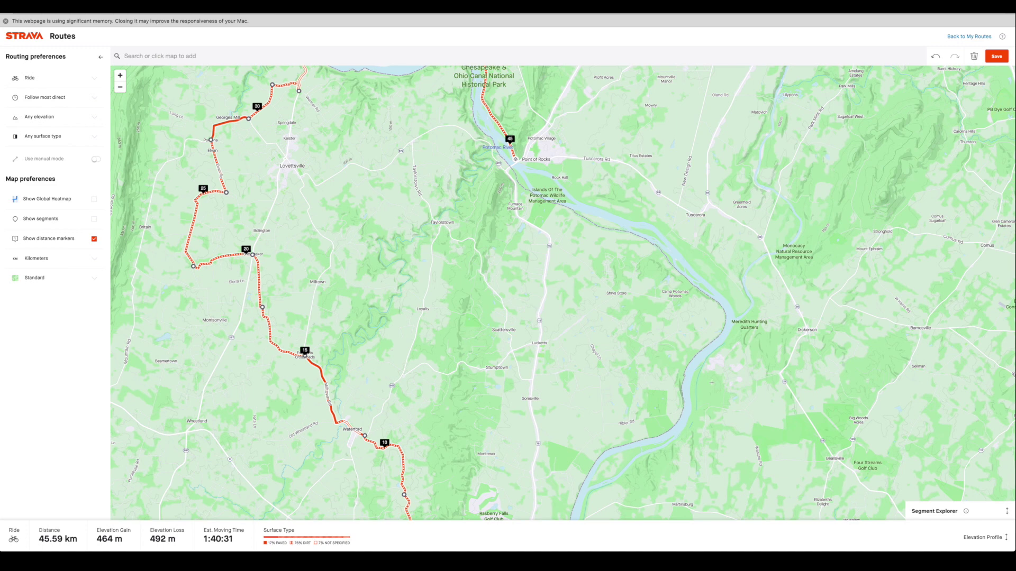
pyautogui.moveTo(626, 481); pyautogui.dragTo(736, 120)
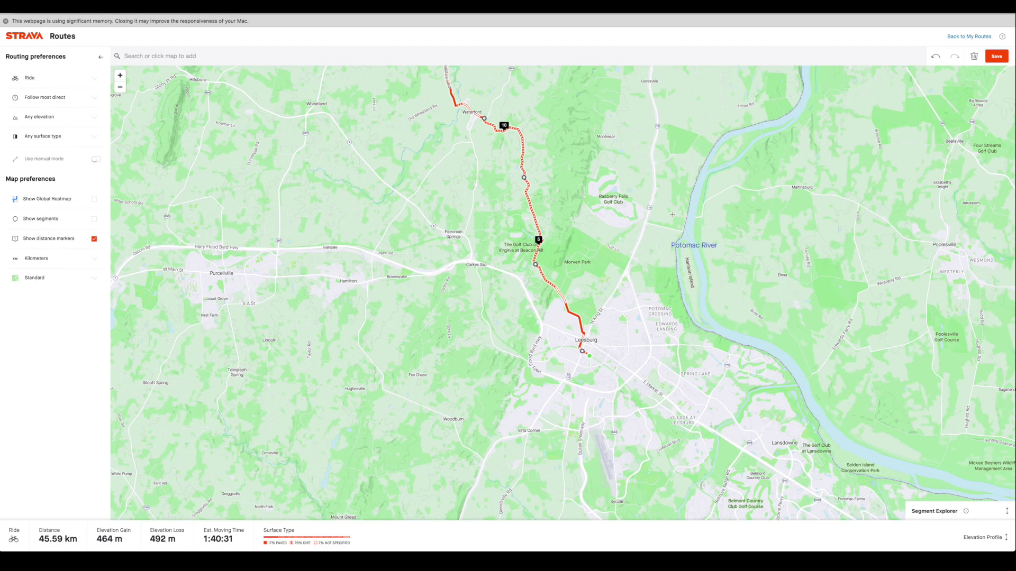
pyautogui.moveTo(601, 159); pyautogui.dragTo(535, 357)
pyautogui.scroll(-3, 505, 220)
pyautogui.moveTo(499, 184); pyautogui.dragTo(483, 211)
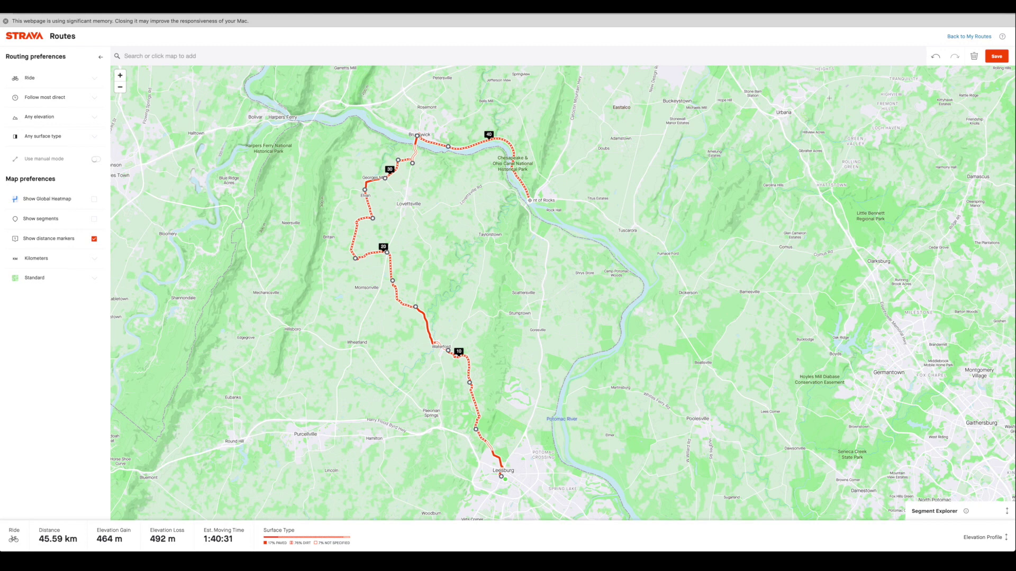
# Save the Leesburg to Point of Rocks route to My Routes under the name Version1
pyautogui.click(996, 56)
pyautogui.click(875, 122)
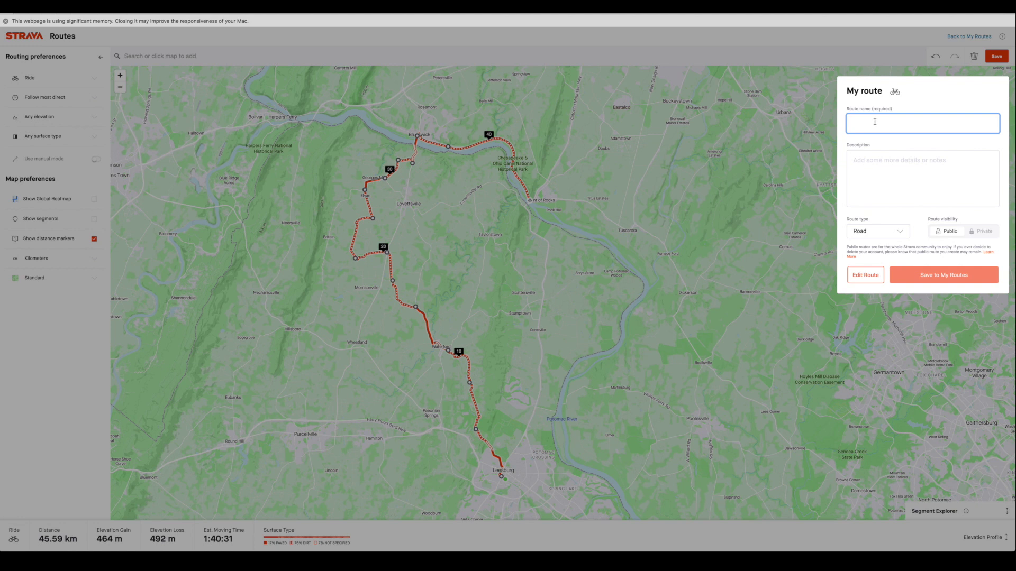
pyautogui.write('Version1')
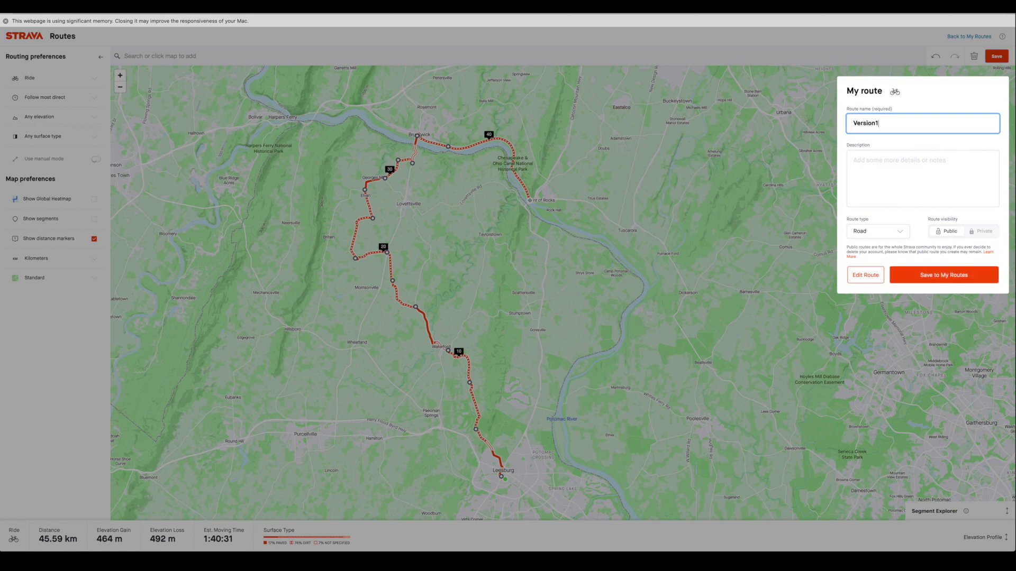
pyautogui.press('Return')
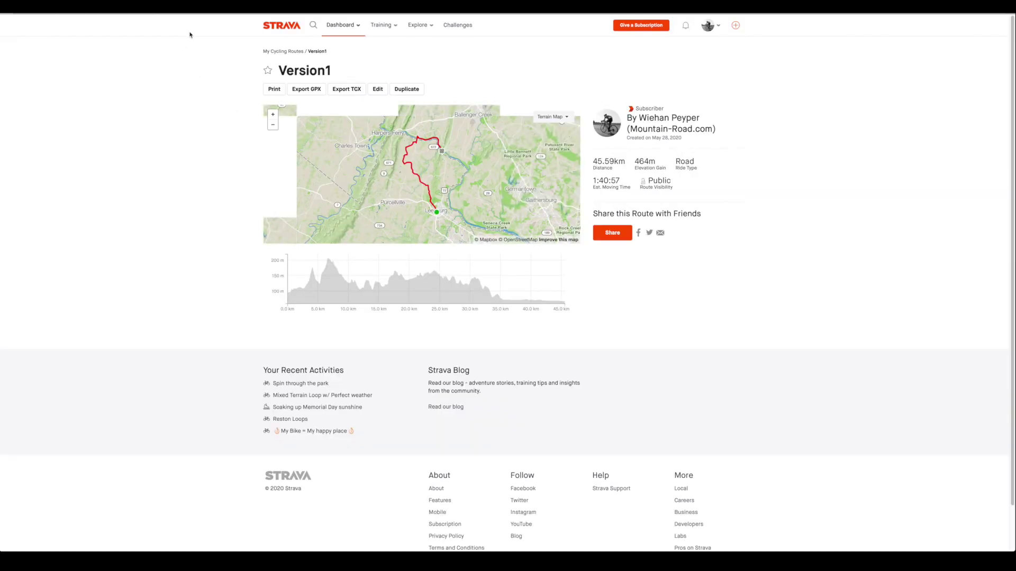
# Open the saved Version1 route from the My Routes list and duplicate it for editing
pyautogui.click(291, 52)
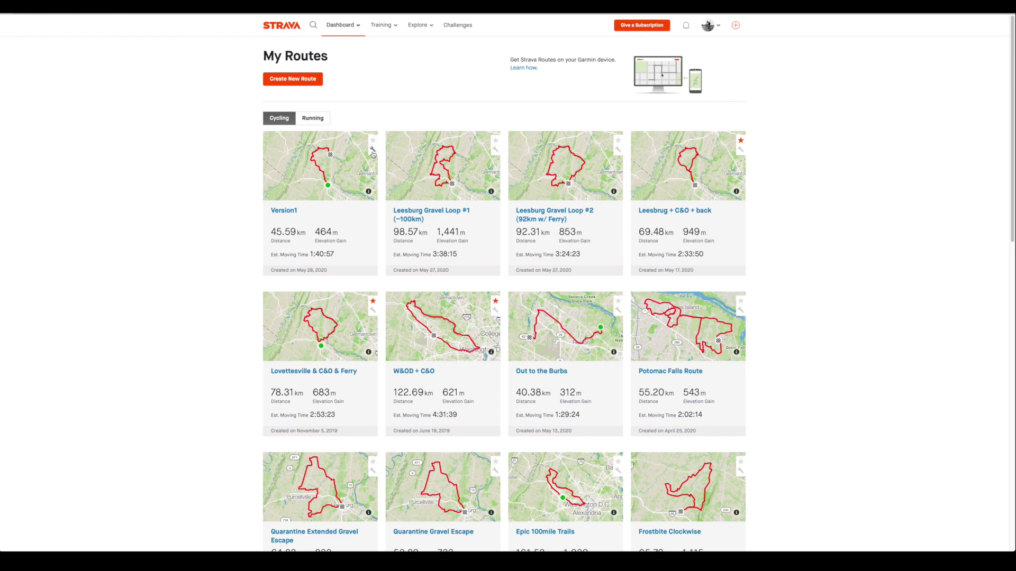
pyautogui.click(281, 213)
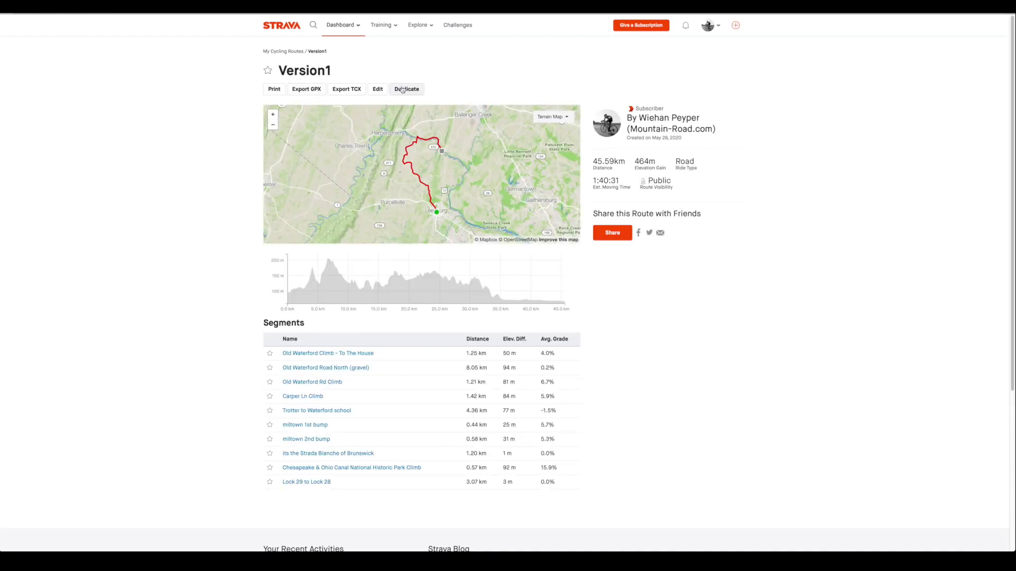
pyautogui.click(402, 90)
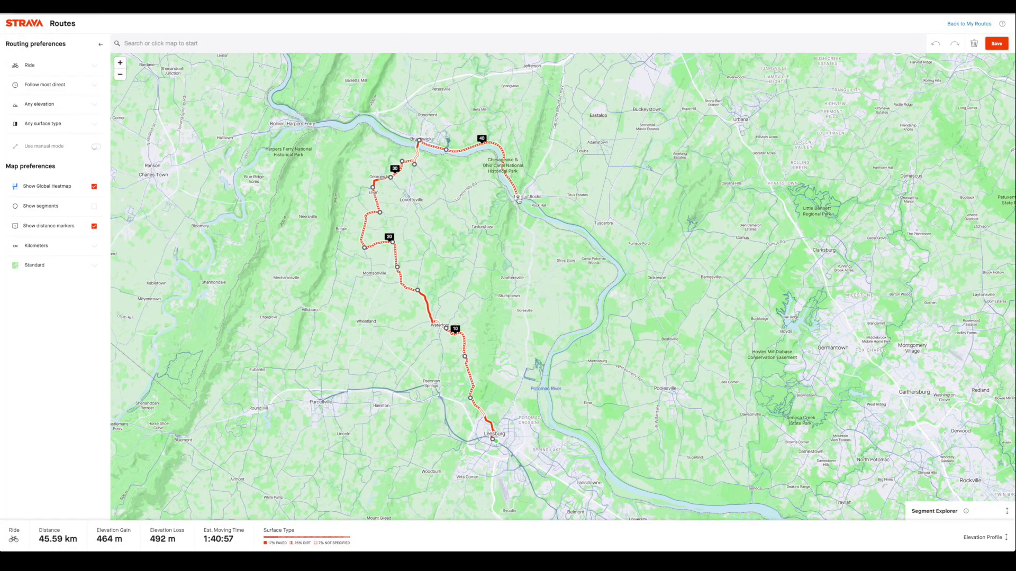
# Extend the duplicated route from Point of Rocks south through Taylorstown to a point on the road just north of Loyalty
pyautogui.scroll(6, 502, 254)
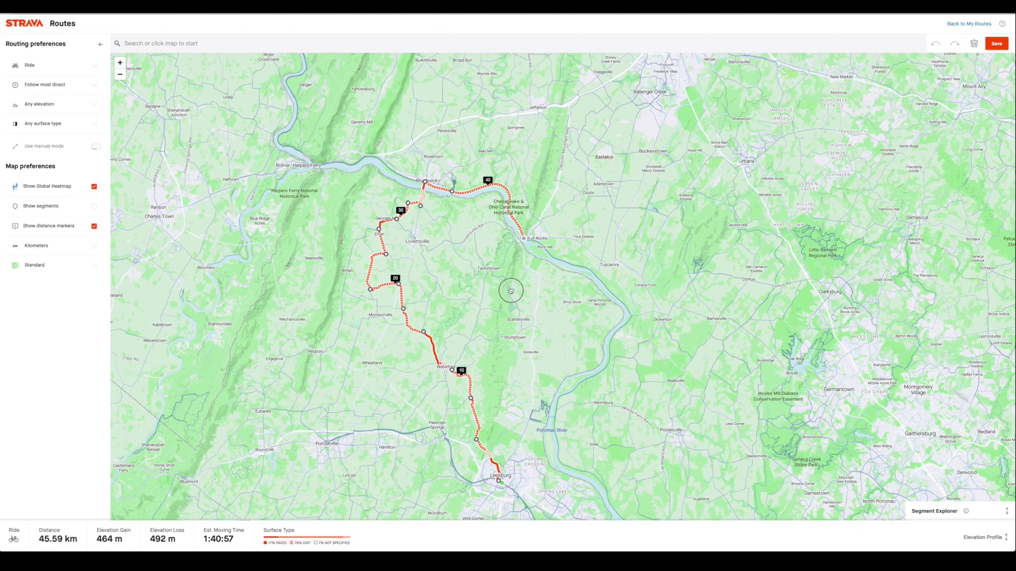
pyautogui.scroll(-1, 501, 263)
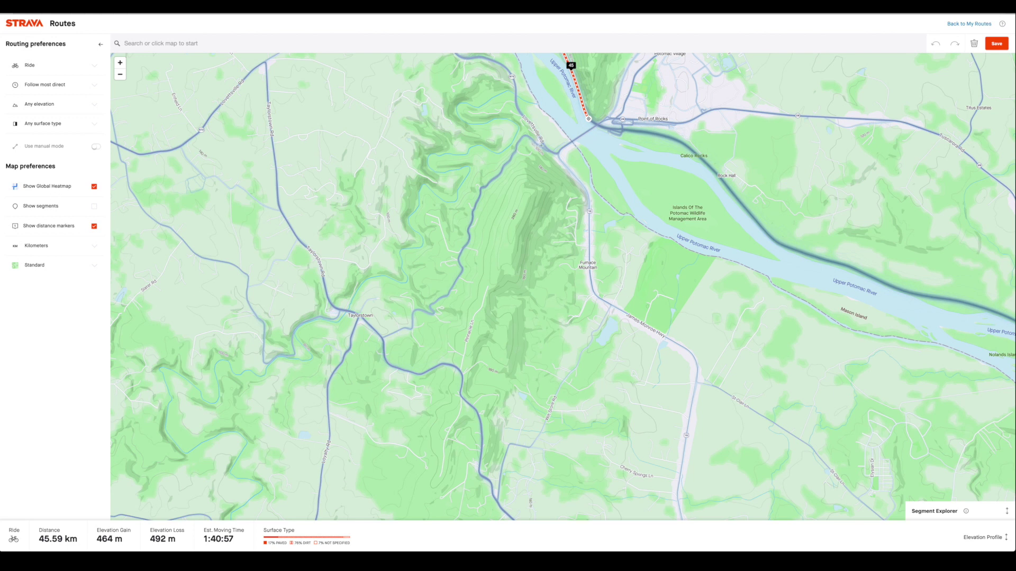
pyautogui.click(386, 336)
pyautogui.moveTo(481, 330); pyautogui.dragTo(656, 56)
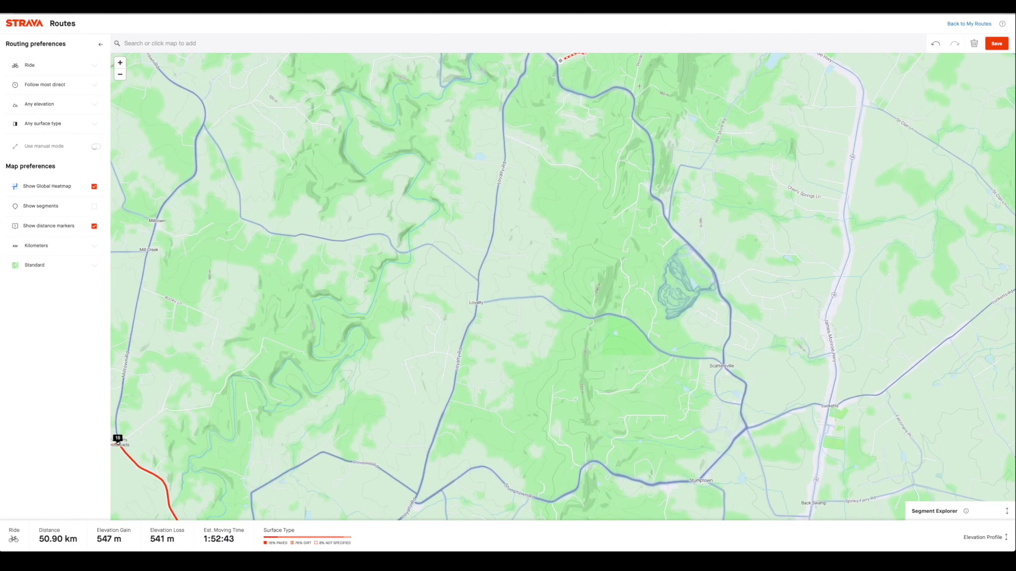
pyautogui.click(476, 281)
# Extend the route from Loyalty south to the junction with the outbound leg just east of Waterford
pyautogui.scroll(3, 474, 89)
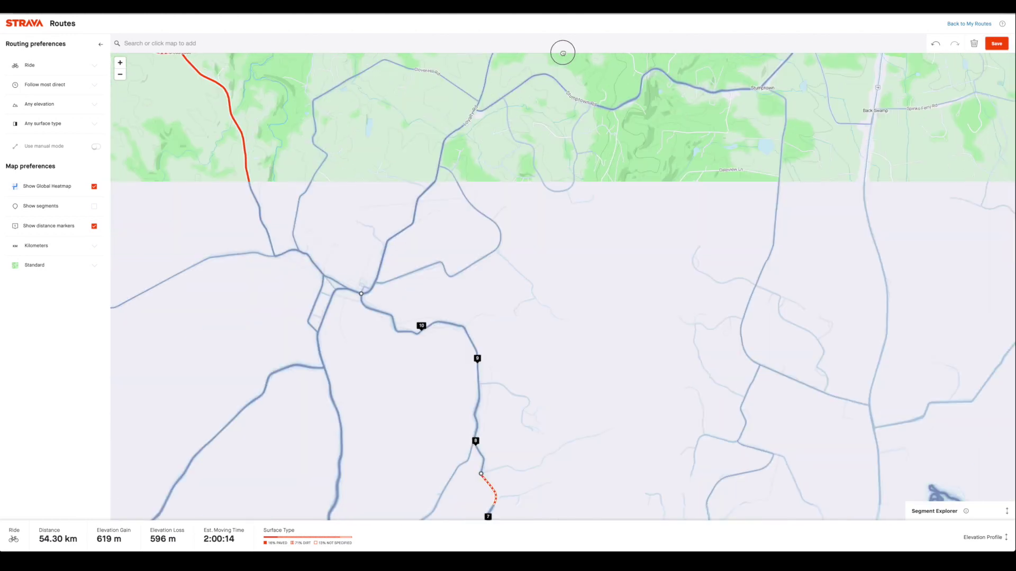
pyautogui.moveTo(498, 224); pyautogui.dragTo(505, 109)
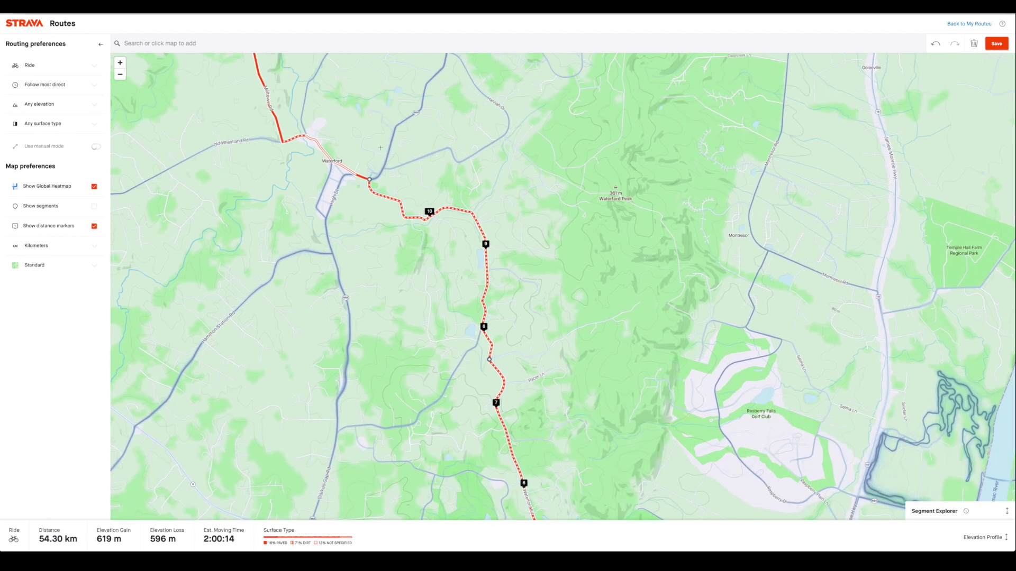
pyautogui.moveTo(452, 159); pyautogui.dragTo(450, 190)
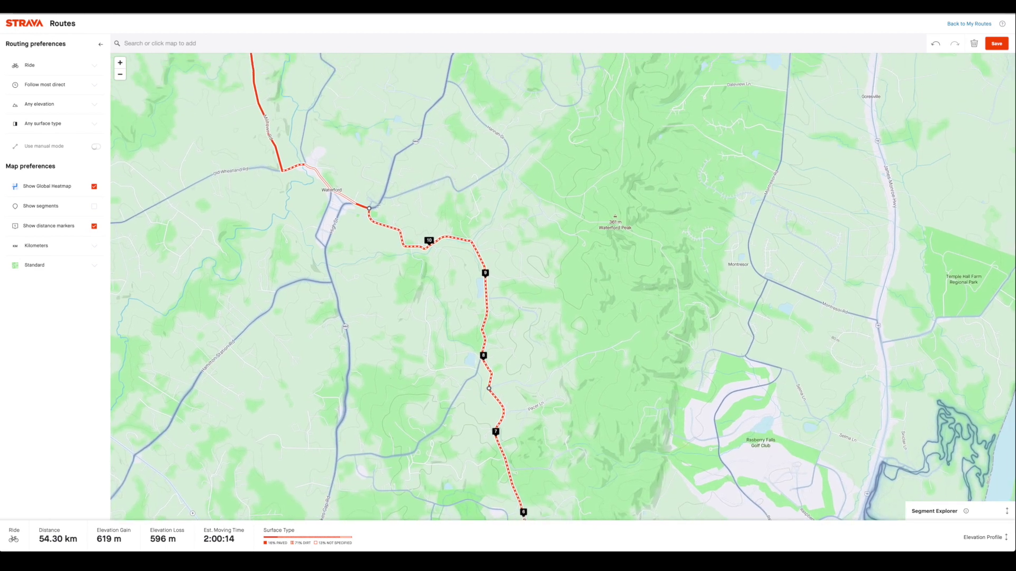
pyautogui.click(374, 209)
# Extend the route from Waterford back to its starting point on the trail in Leesburg, closing the loop
pyautogui.moveTo(589, 358); pyautogui.dragTo(580, 0)
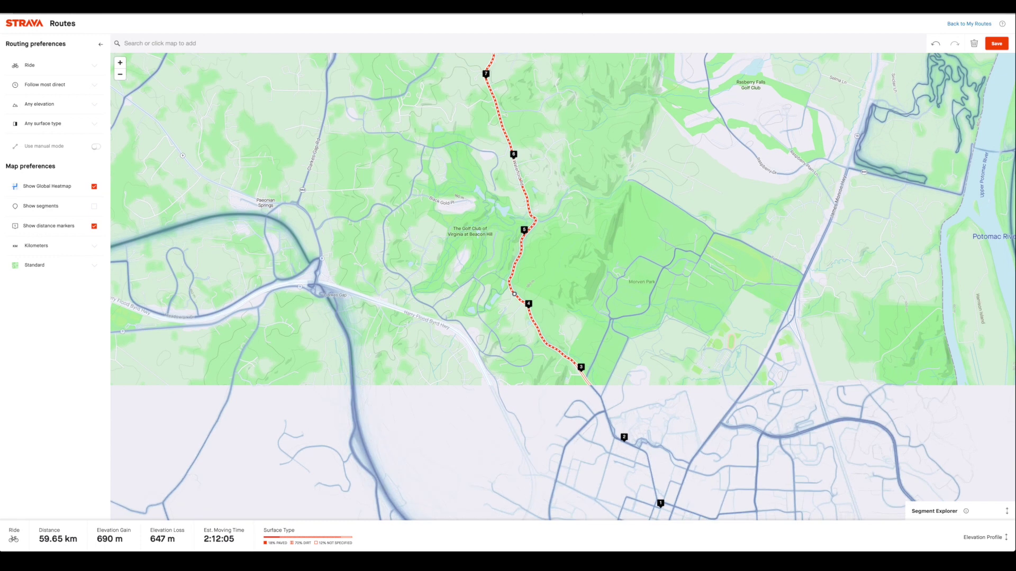
pyautogui.moveTo(608, 430); pyautogui.dragTo(527, 261)
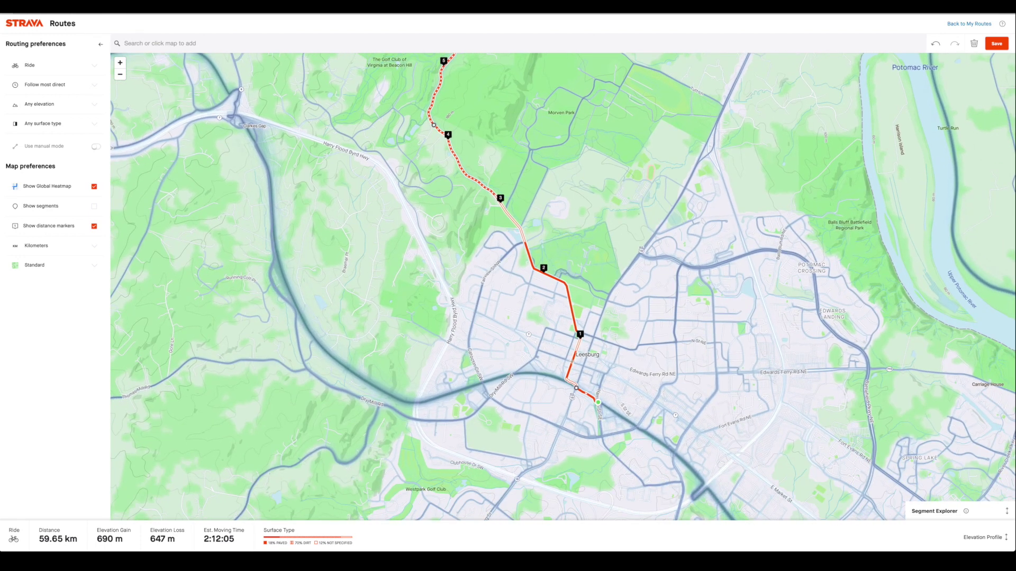
pyautogui.click(593, 399)
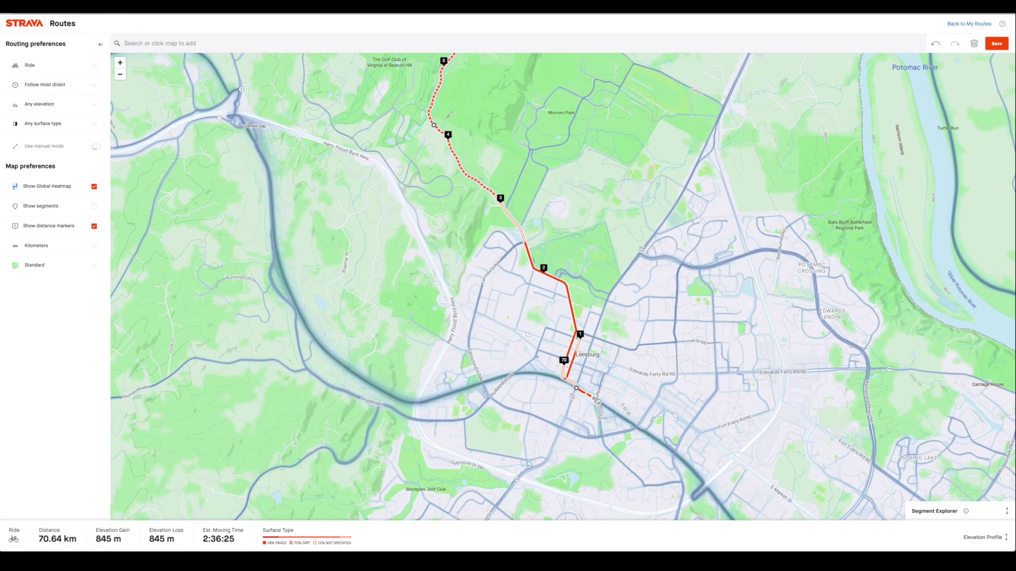
# Review the complete loop on the map and start saving it as a route
pyautogui.scroll(-3, 602, 171)
pyautogui.moveTo(608, 159); pyautogui.dragTo(576, 428)
pyautogui.scroll(-5, 607, 236)
pyautogui.moveTo(609, 190); pyautogui.dragTo(601, 255)
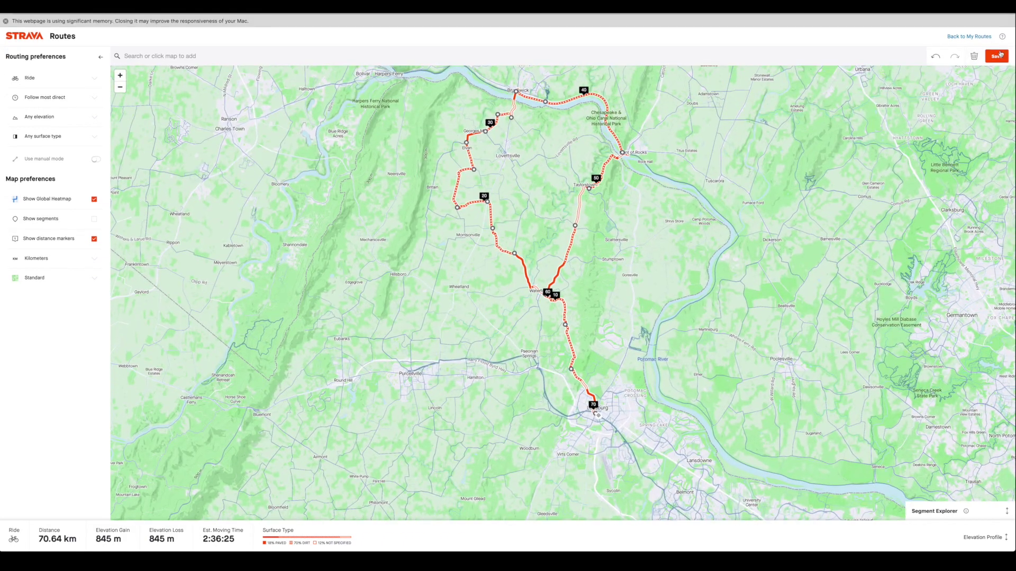
pyautogui.click(997, 56)
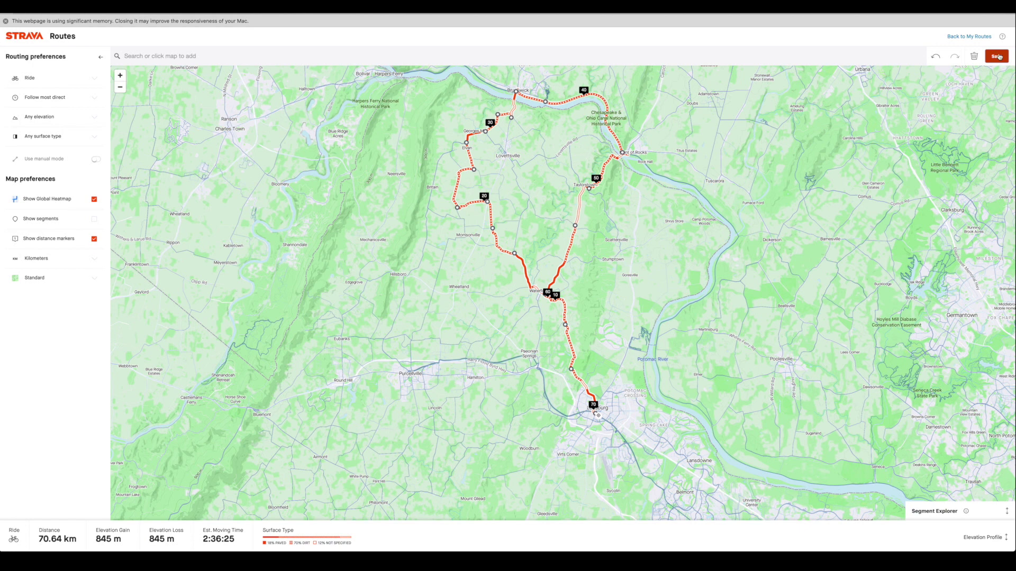